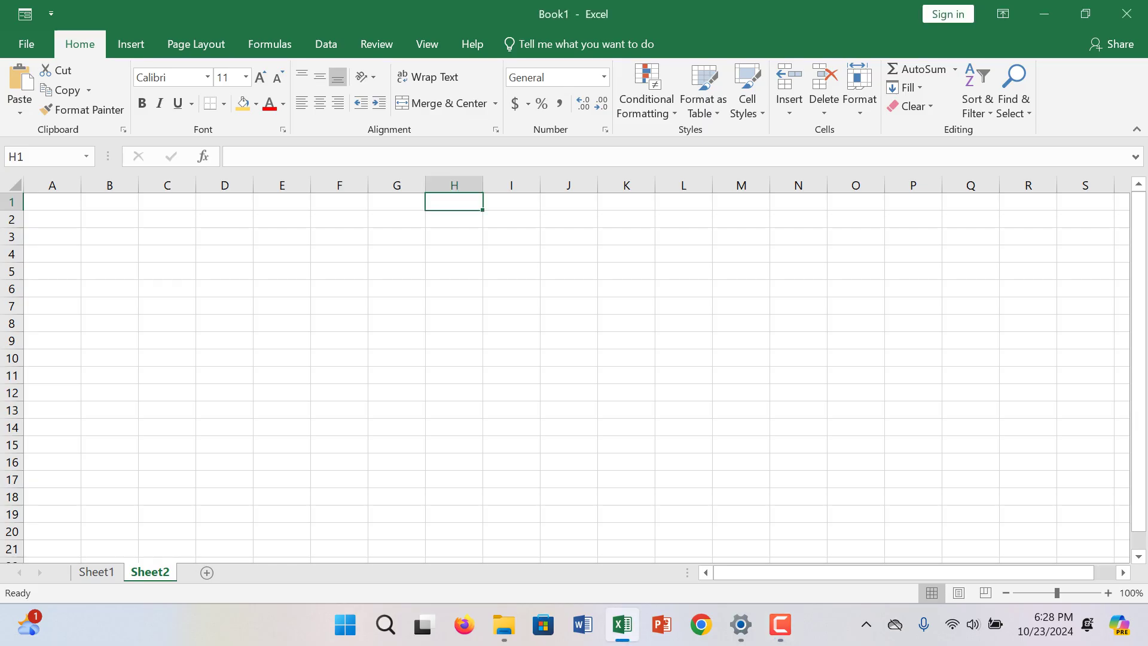
left_click(167, 254)
left_click(224, 271)
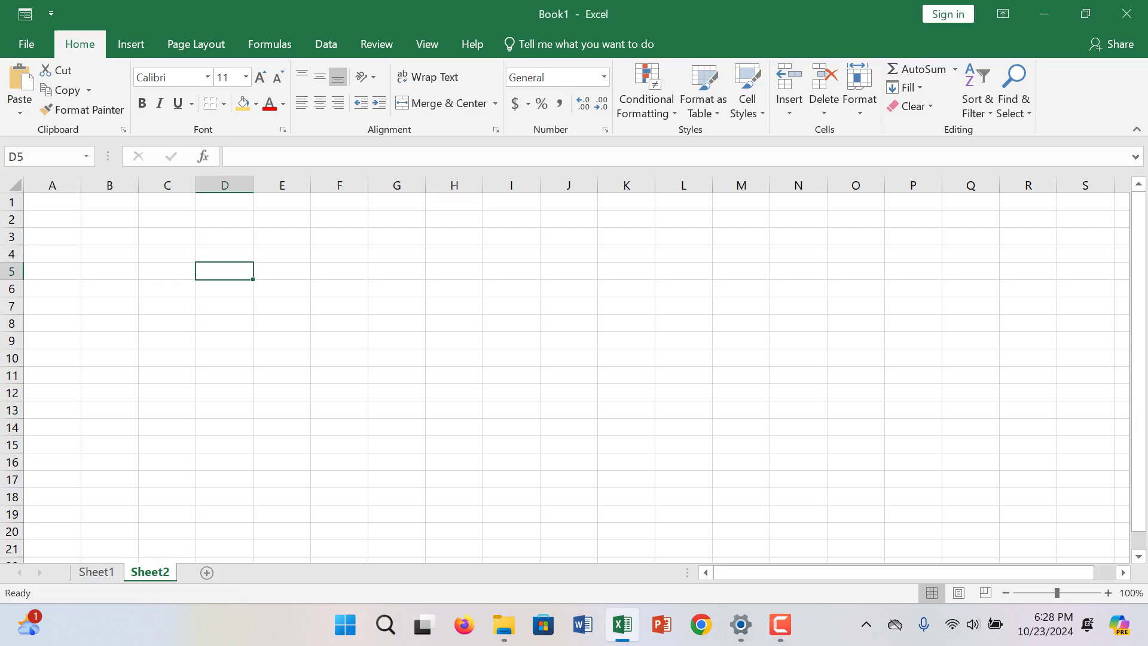
left_click(109, 288)
left_click(339, 392)
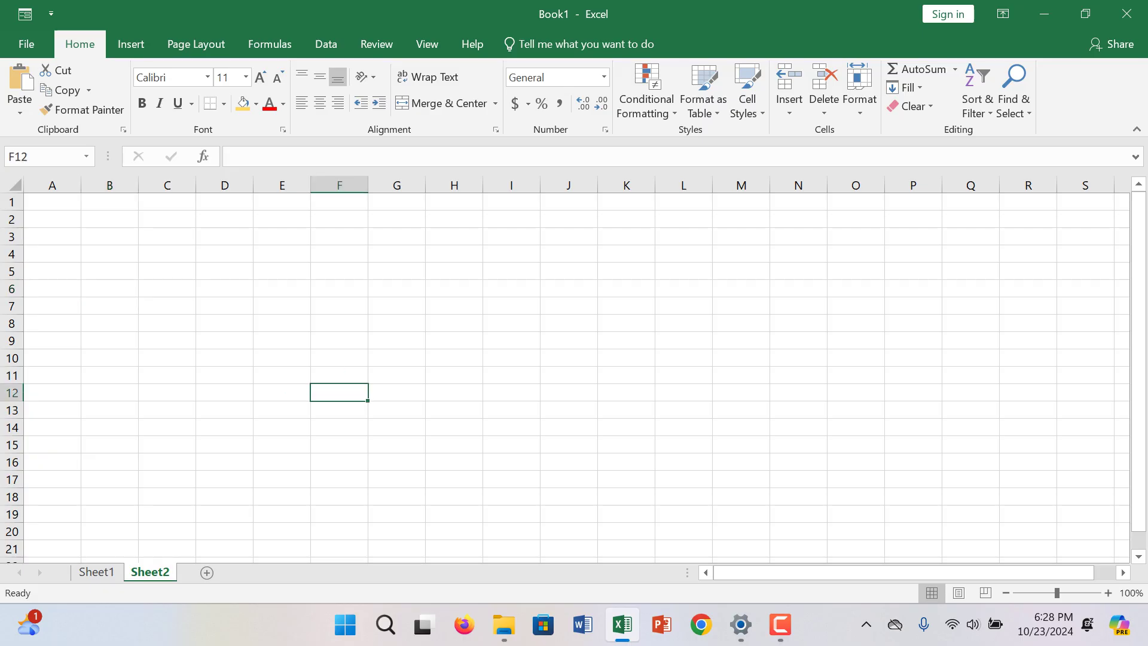
left_click(741, 219)
left_click(511, 254)
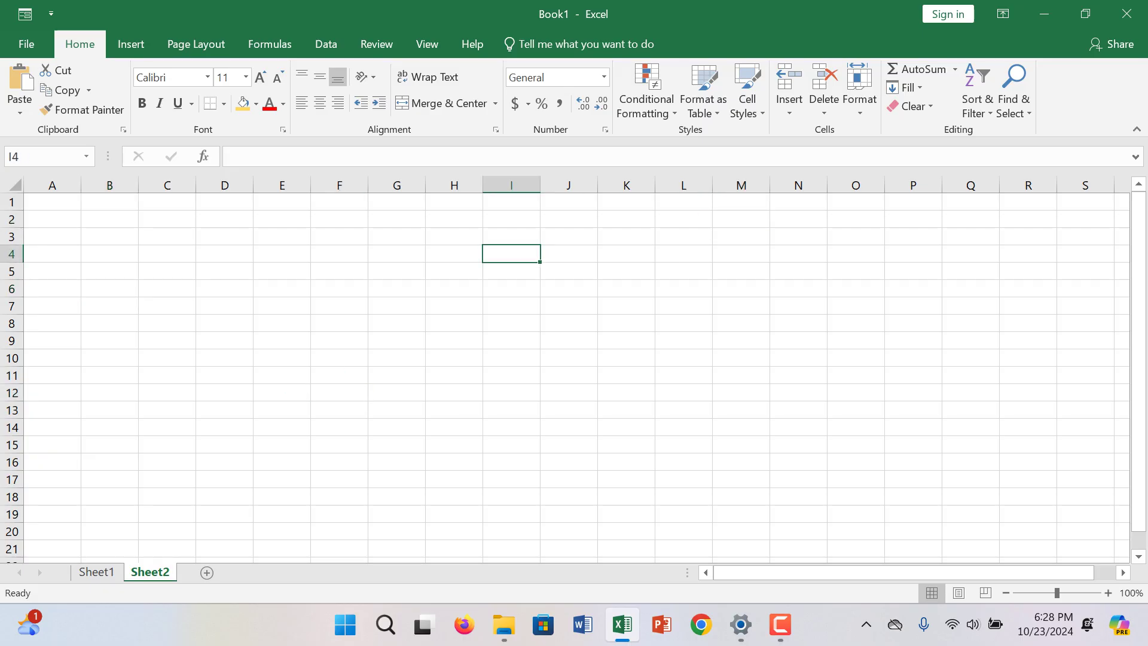
left_click(454, 288)
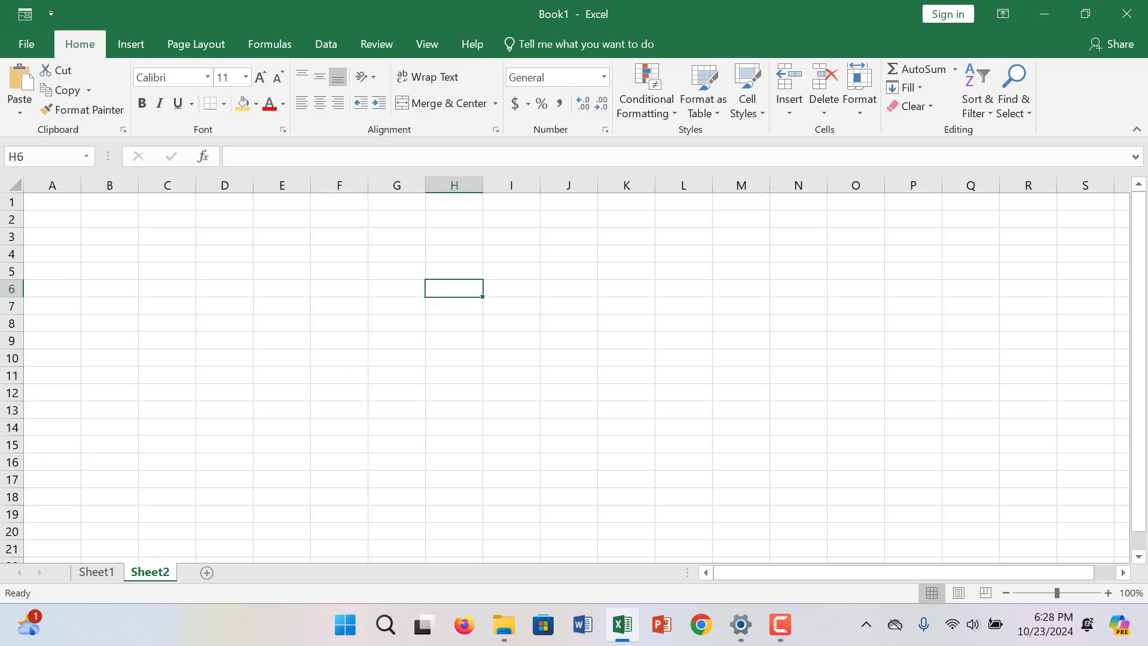
key("F10")
left_click(397, 289)
left_click(224, 236)
left_click(511, 237)
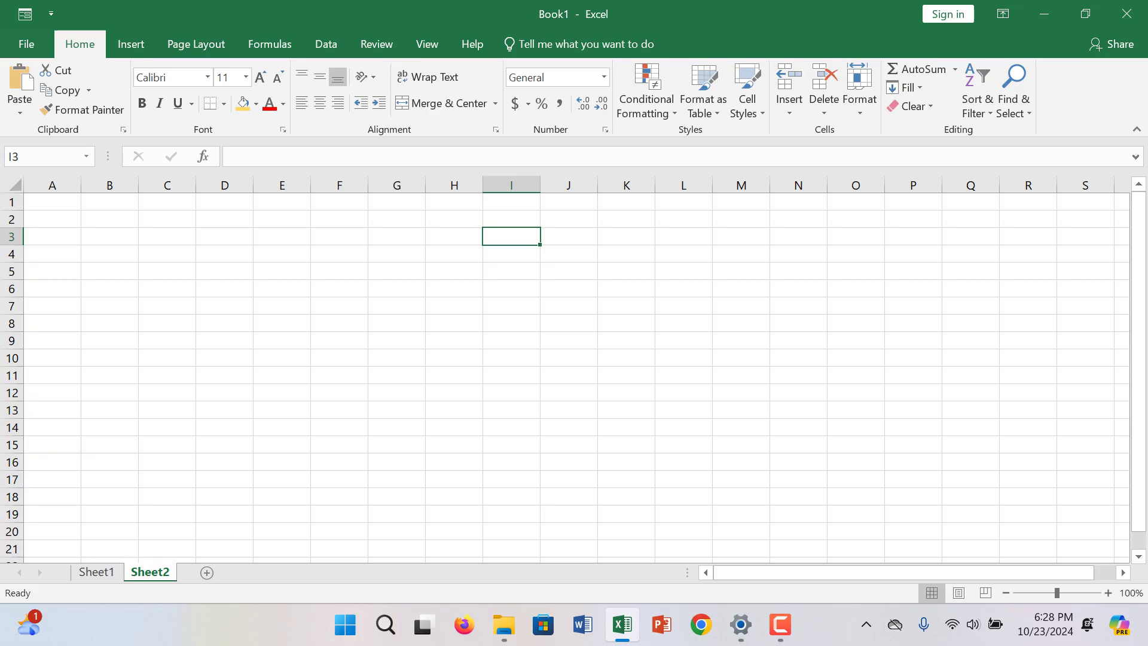
- Merge and center cells G1:K2 and enter the title "Ecommerce Business Sheet"
left_click_drag(396, 202, 626, 219)
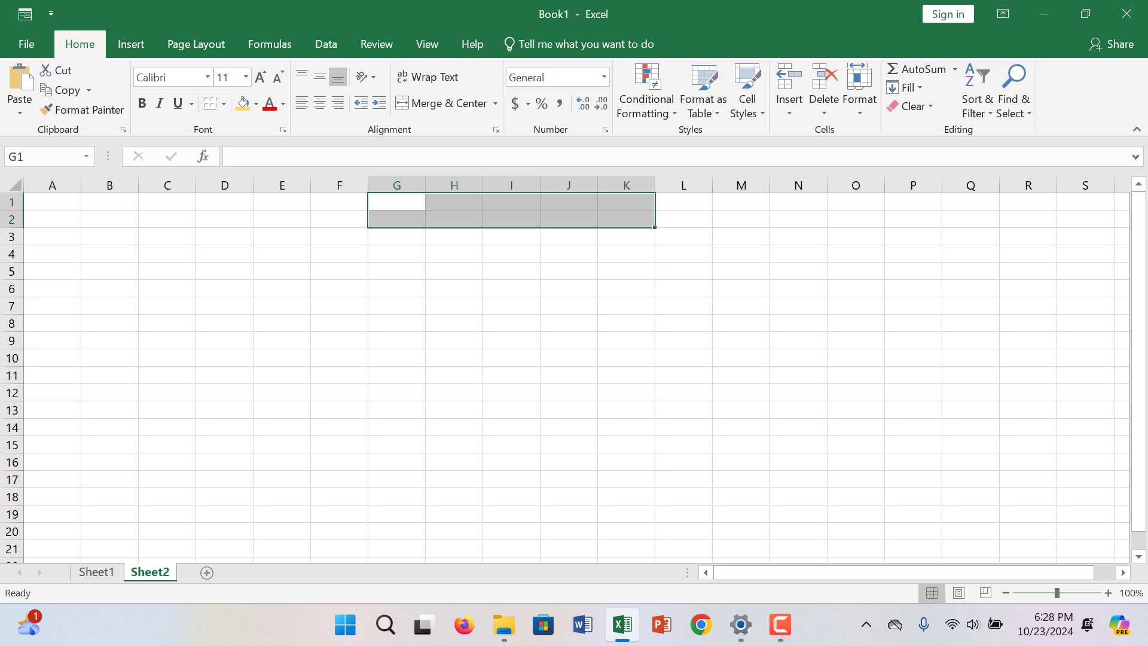
left_click(442, 103)
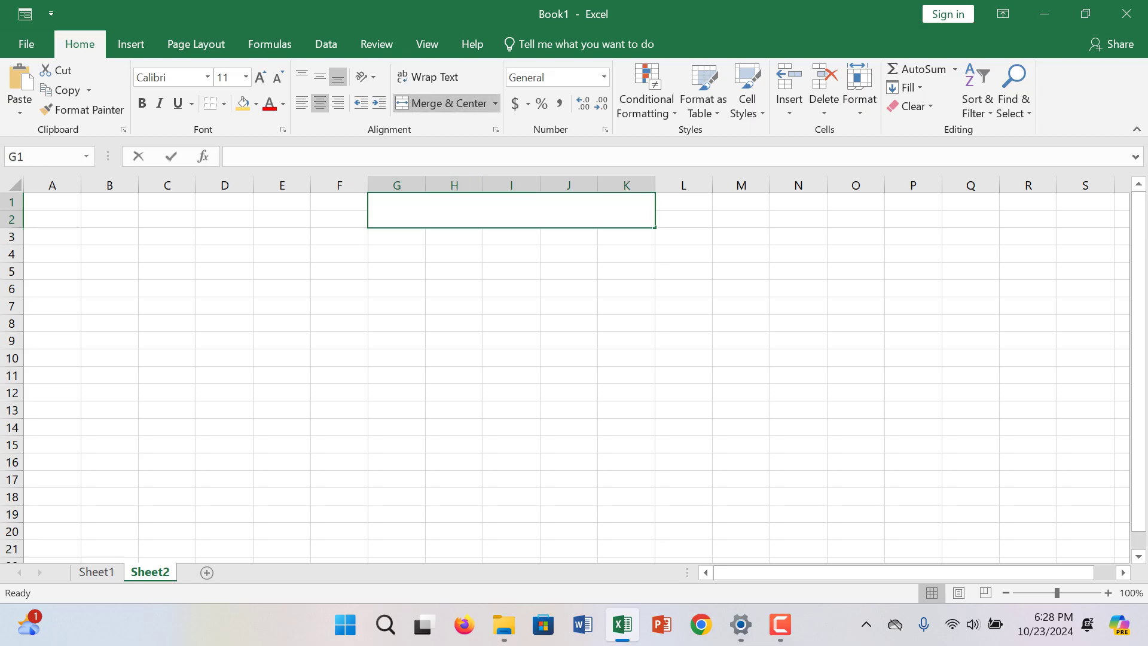
type("ec")
key("BackSpace")
key("BackSpace")
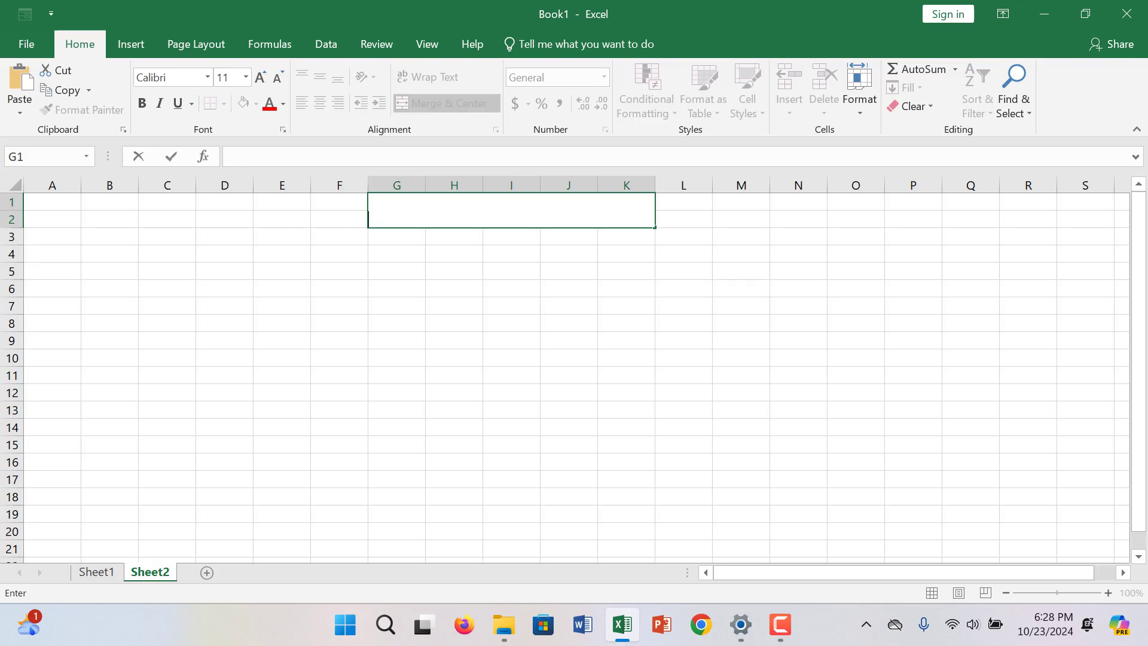
type("ECommerce ")
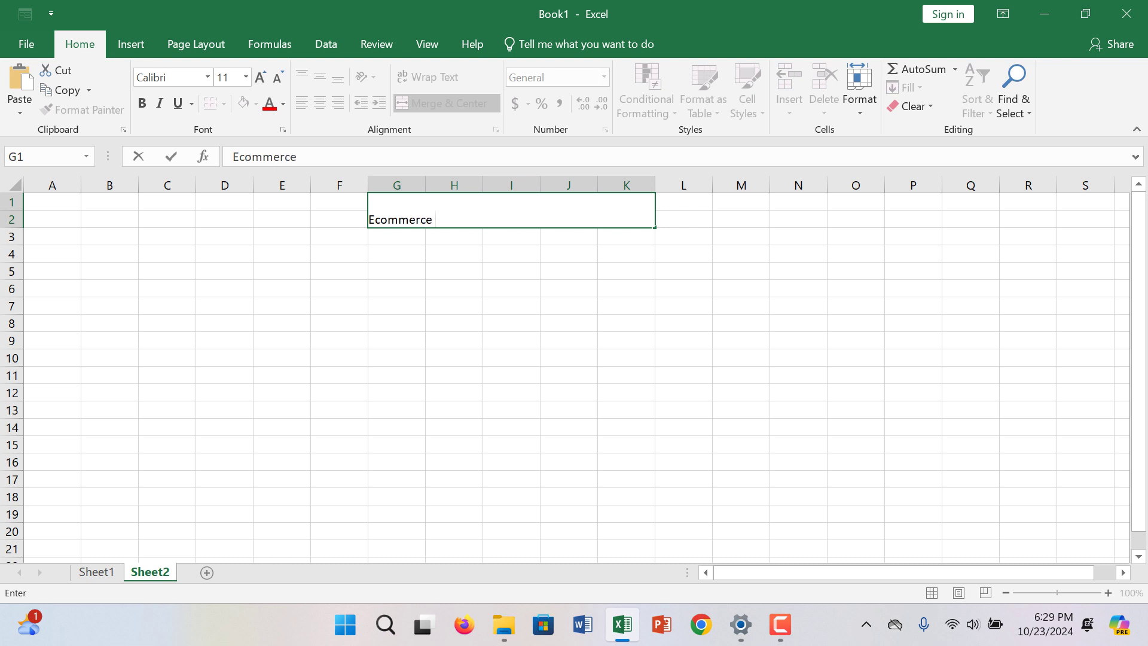
type("b")
key("BackSpace")
type("Business Sheet")
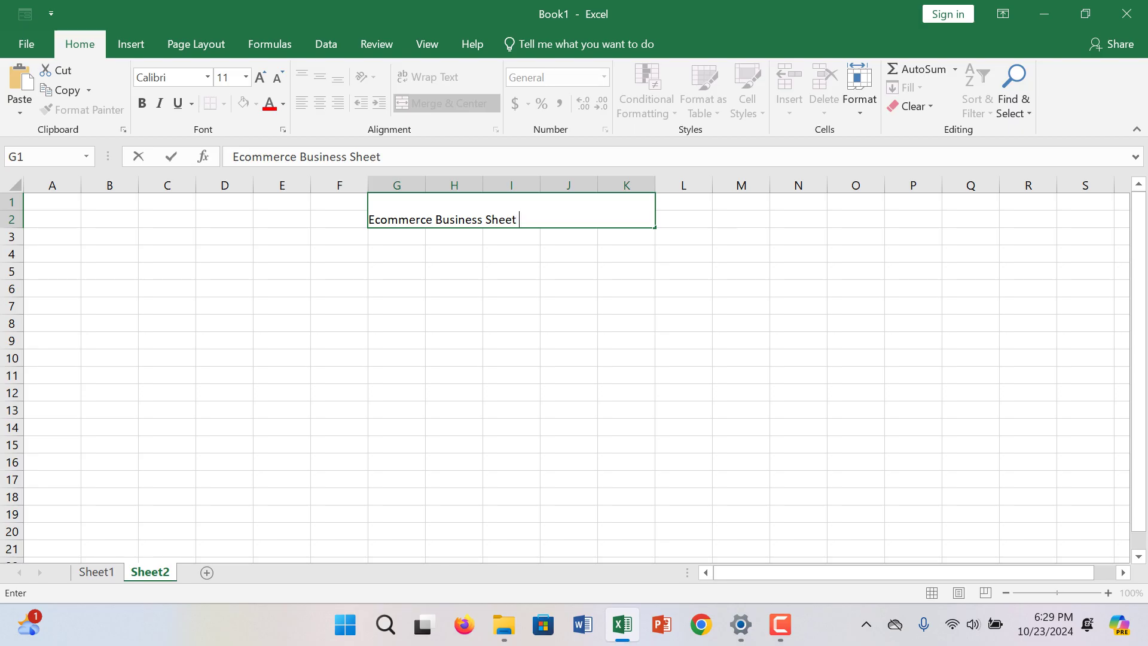
left_click(569, 288)
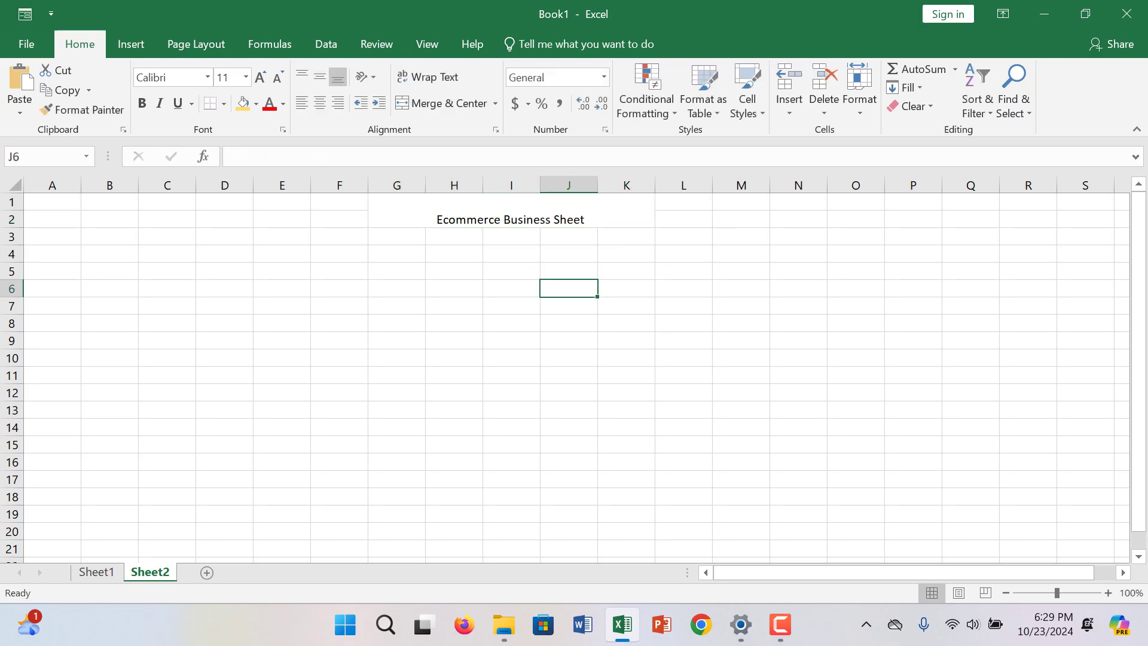
- Format the merged title cell with a gold fill, font size 14 and bold text
left_click(511, 211)
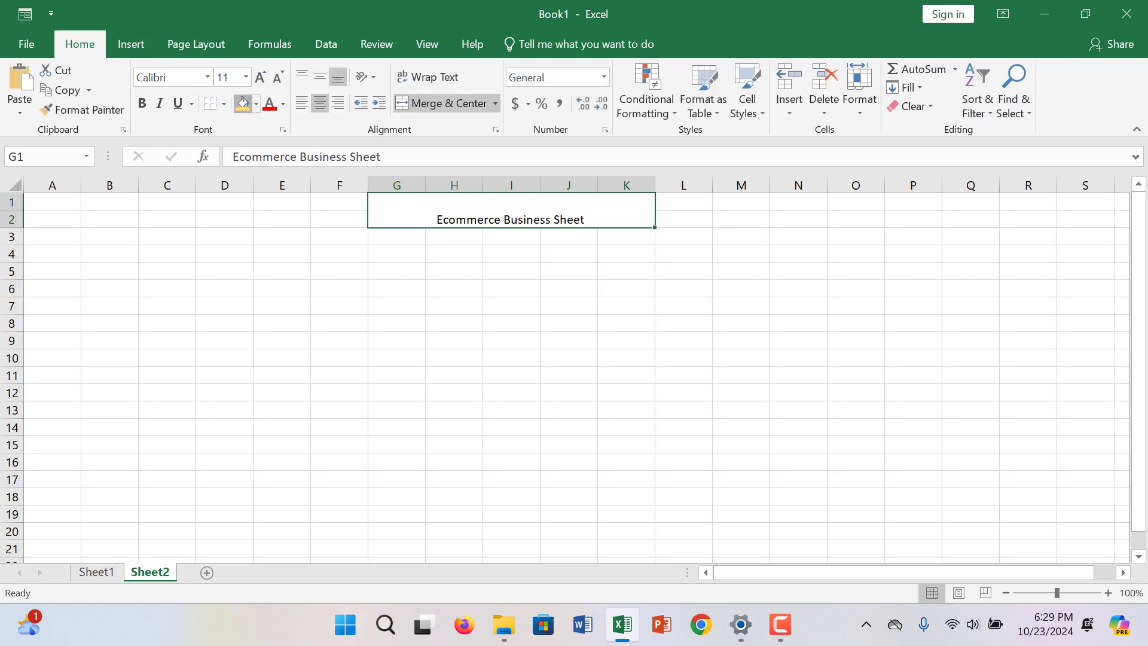
left_click(242, 103)
left_click(260, 77)
left_click(260, 77)
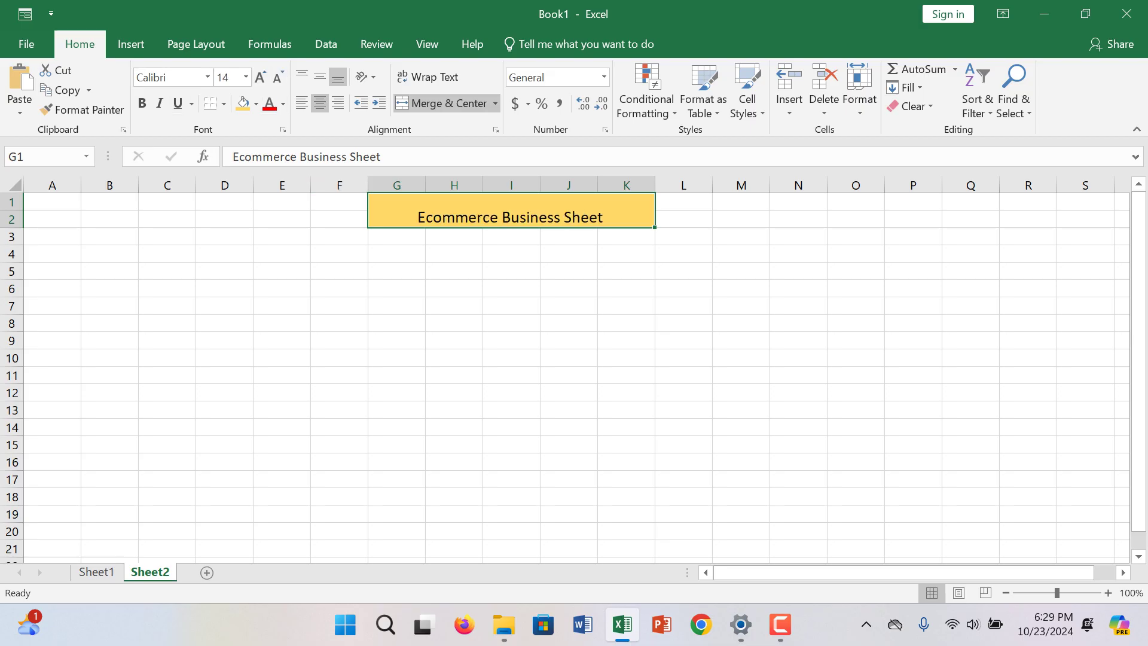
left_click(142, 103)
left_click(339, 514)
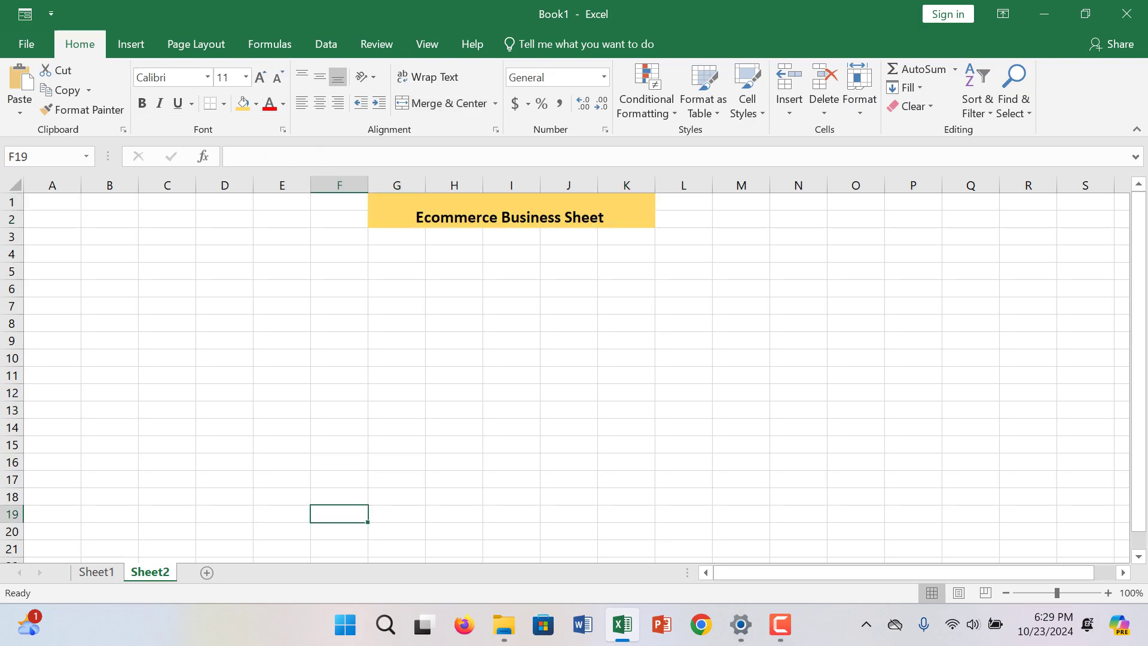
- Enter the column headers "Serial No" in D5 and "Item" in E5
left_click(224, 271)
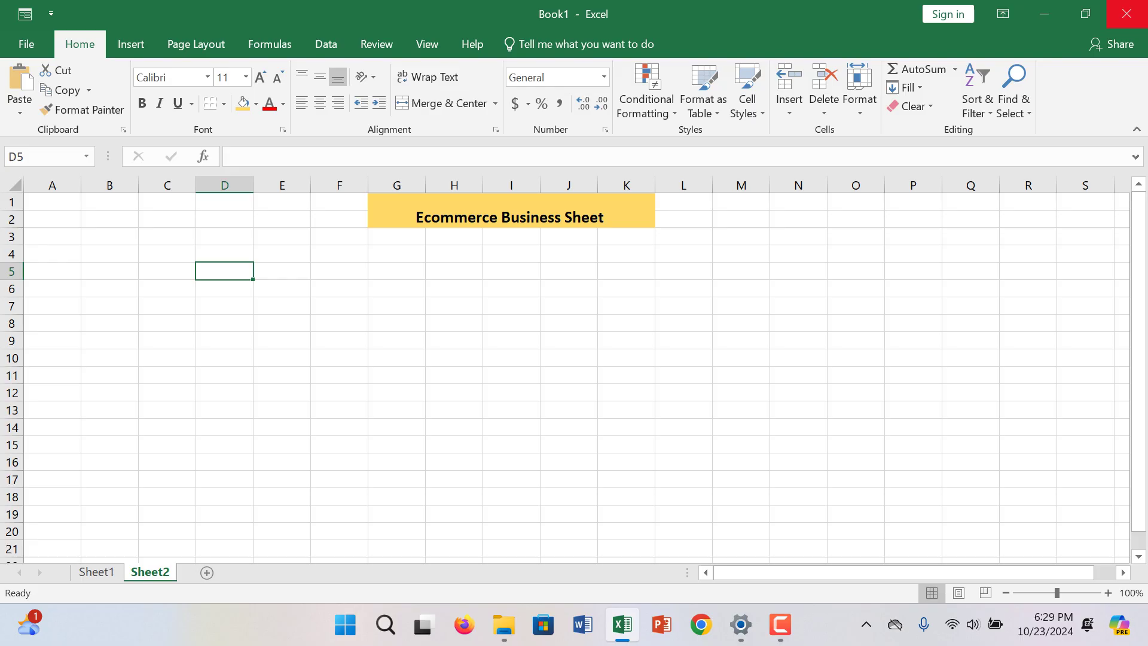
type("S;a")
key("BackSpace")
key("BackSpace")
key("BackSpace")
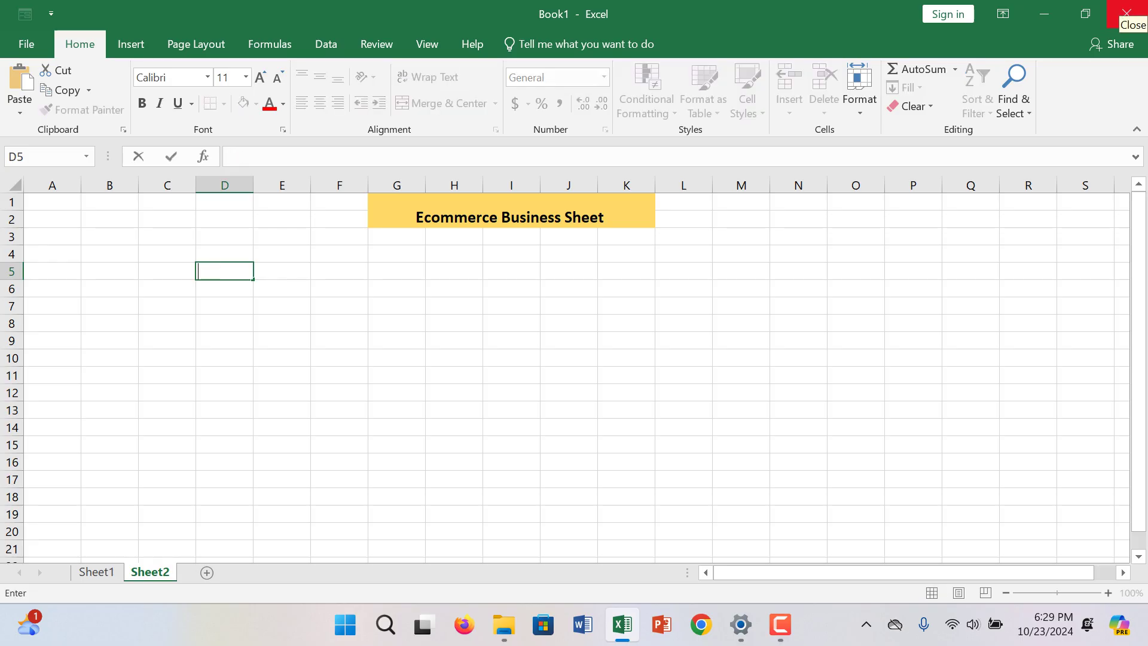
type("Serial No")
key("Tab")
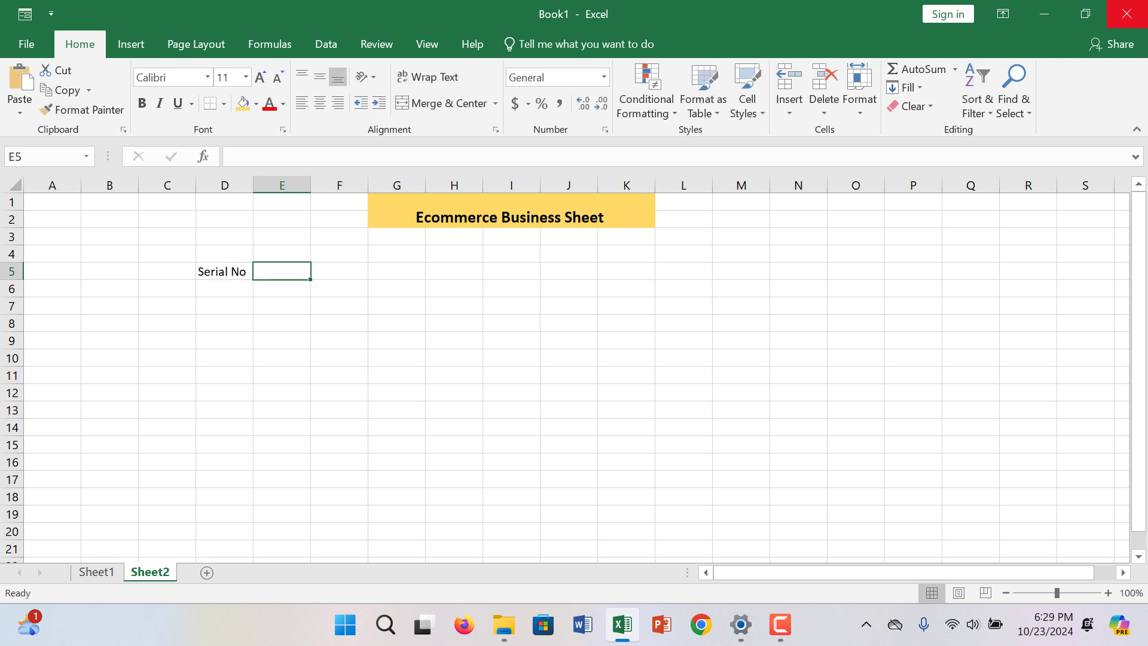
type("Item")
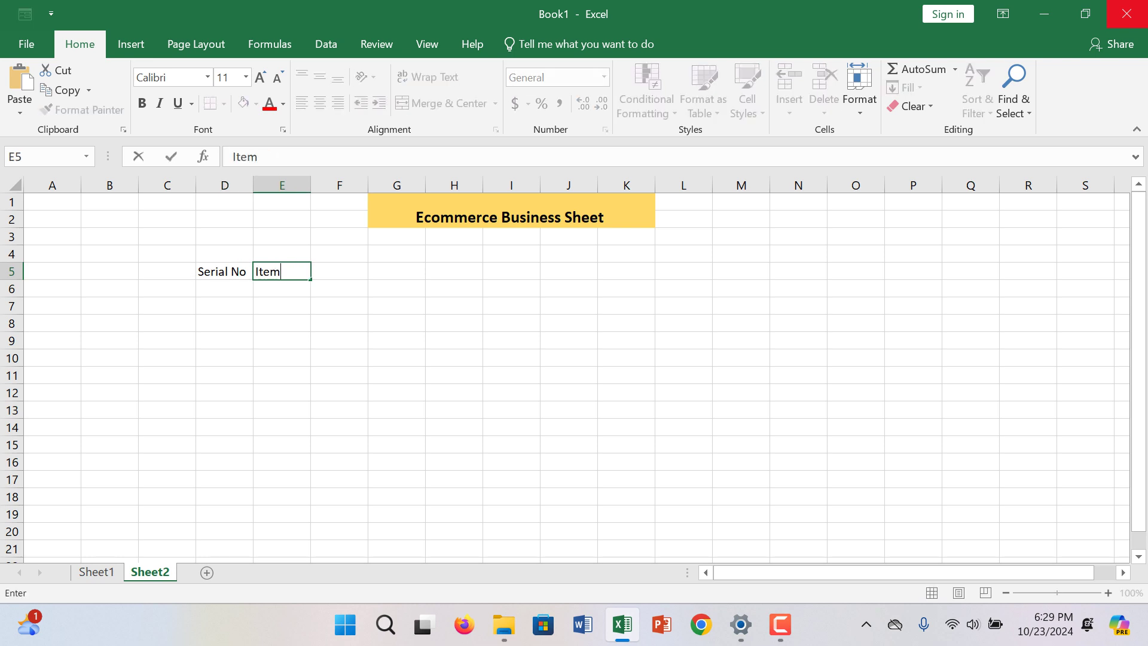
key("Tab")
- Enter the headers "total Stock", "Delivery Stock" and "Mataince Stock" in cells F5 to H5
type("Derl")
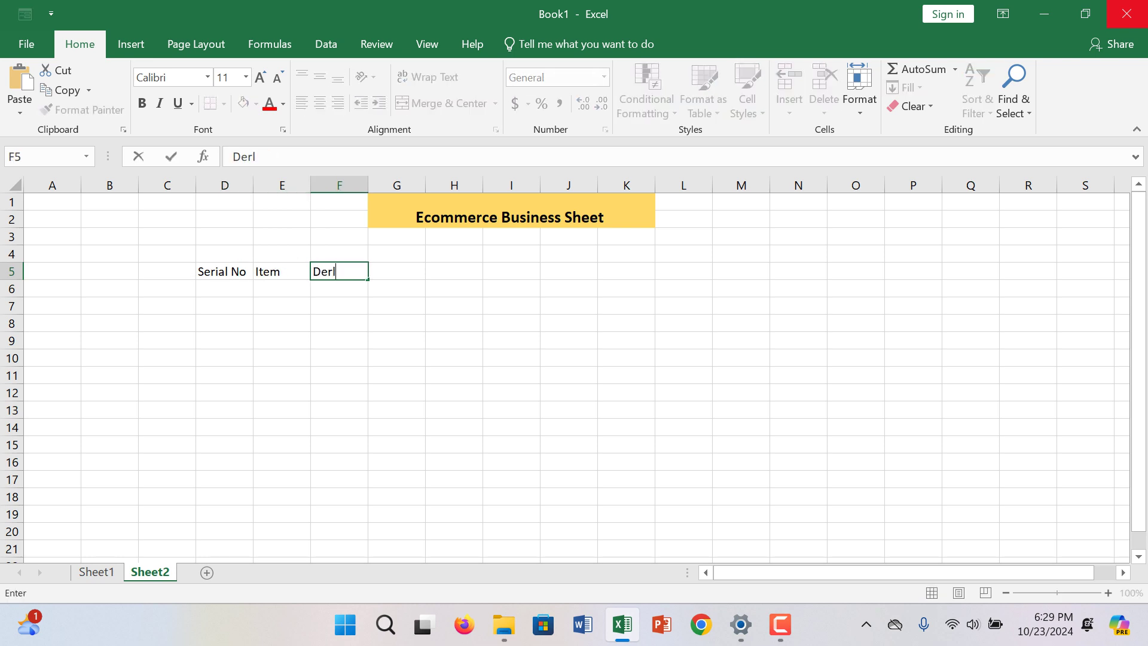
key("BackSpace")
key("BackSpace")
key("BackSpace")
key("BackSpace")
type("total Stock")
key("ctrl+Return")
key("Tab")
type("D")
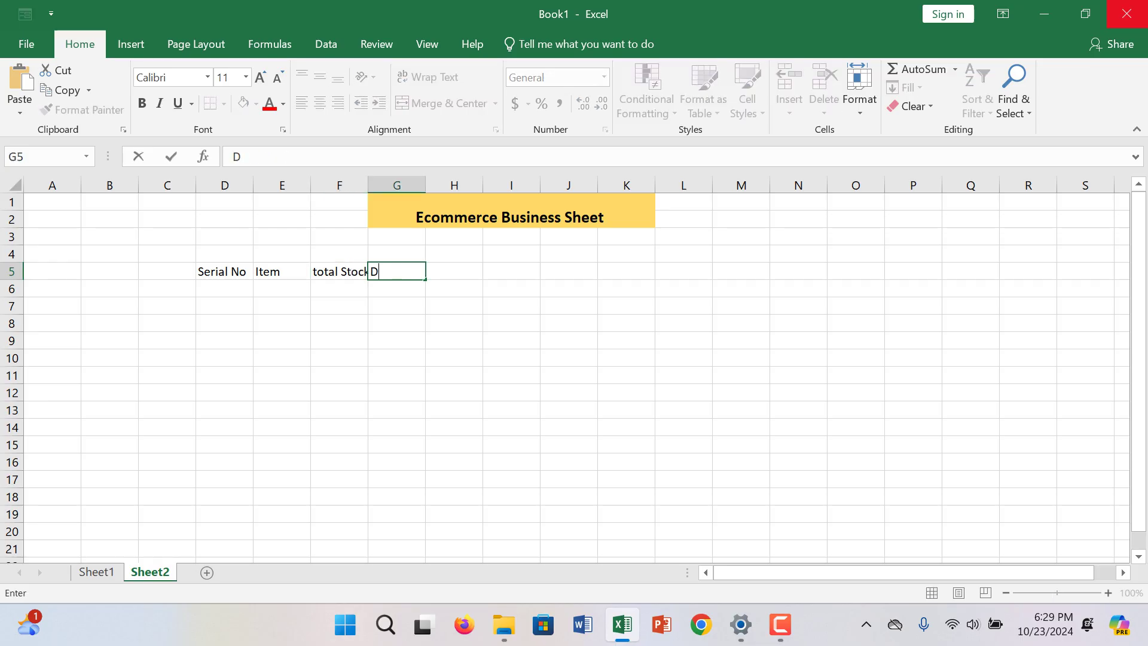
type("elivery Stock")
key("Tab")
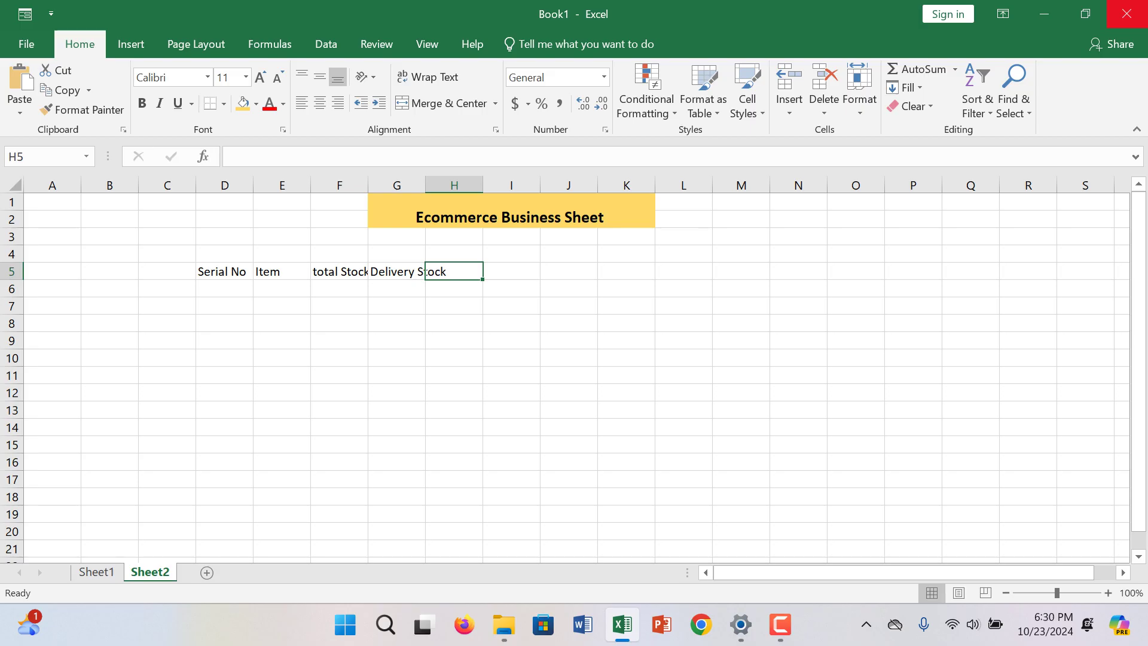
type("Matain")
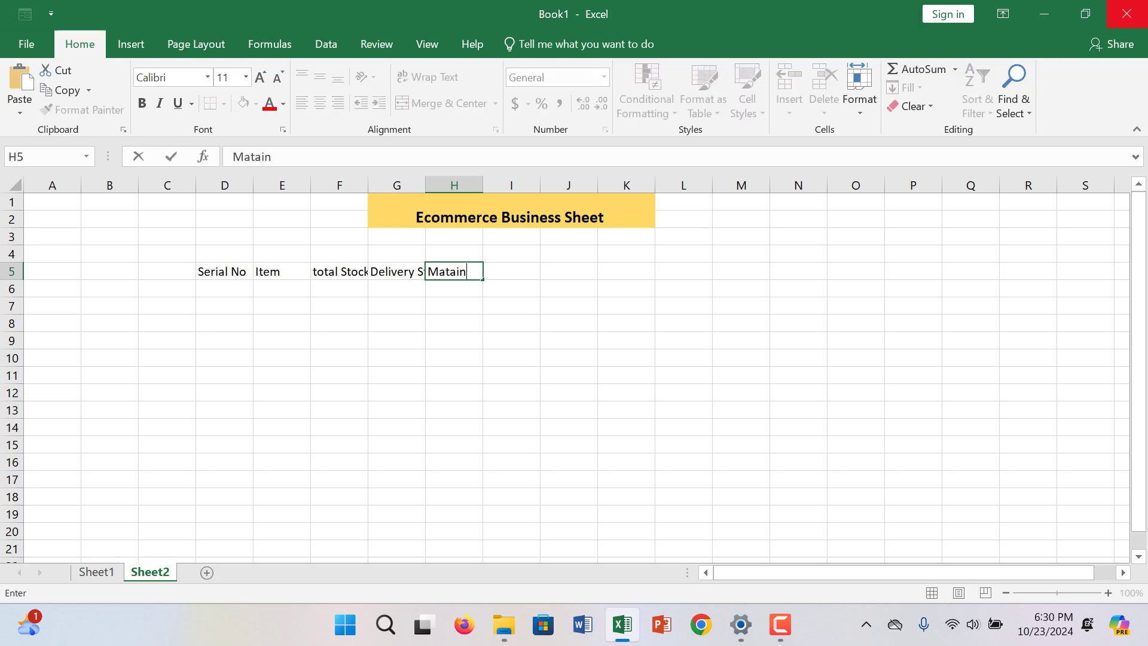
type("ce Stock")
- Capitalize the first letter of the header in F5 so it reads "Total Stock"
double_click(327, 271)
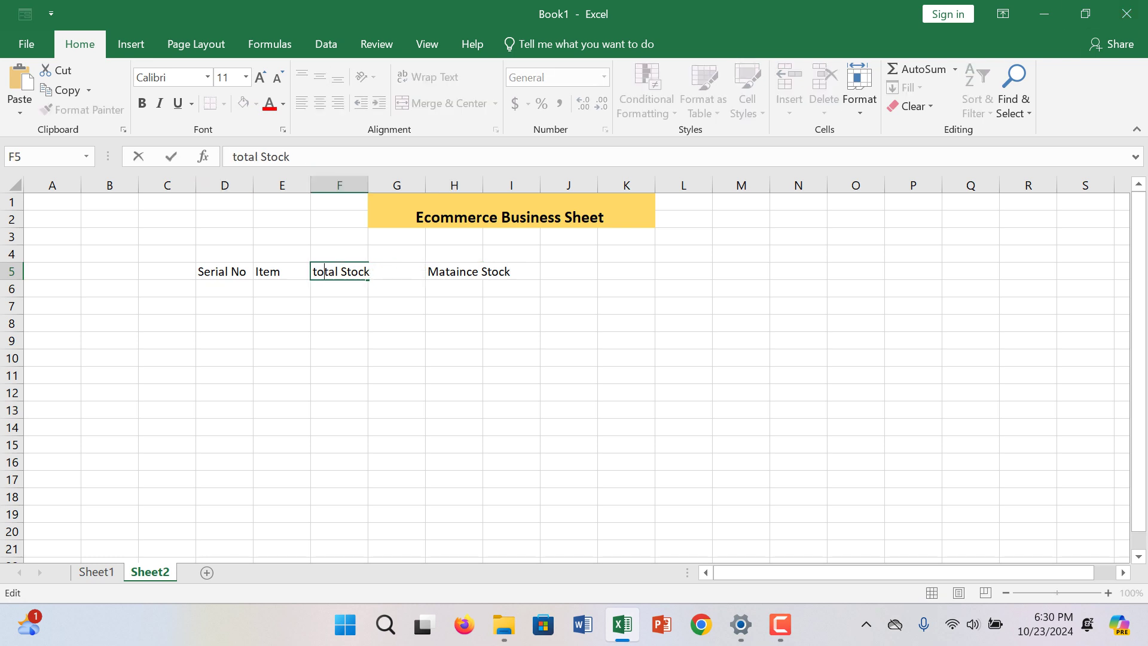
key("BackSpace")
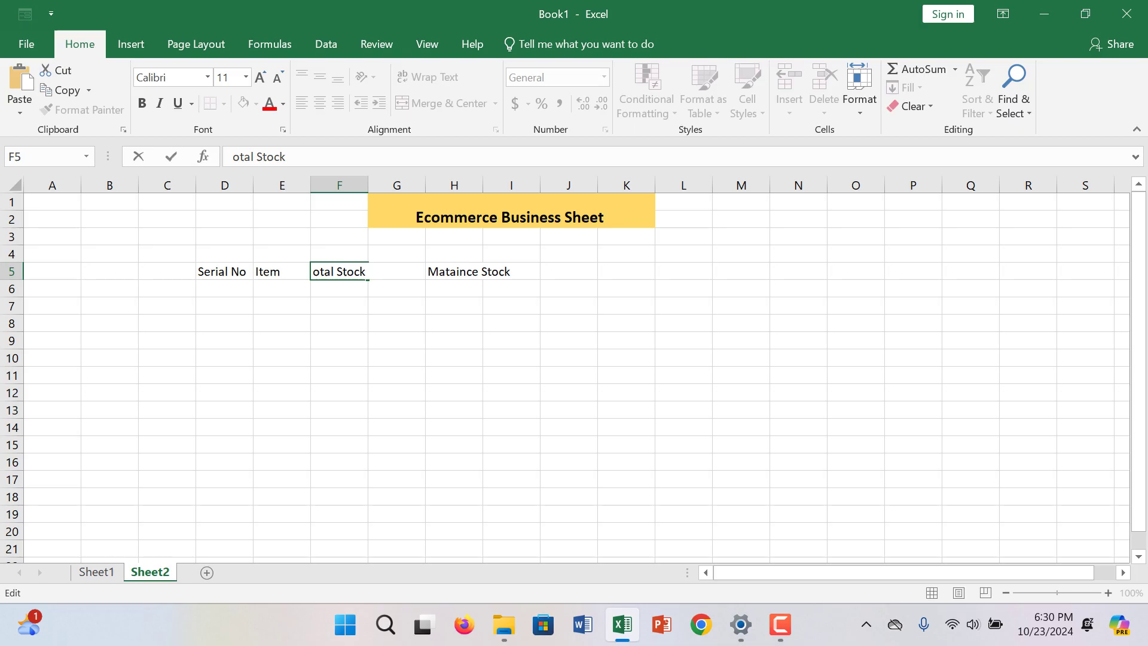
type("T")
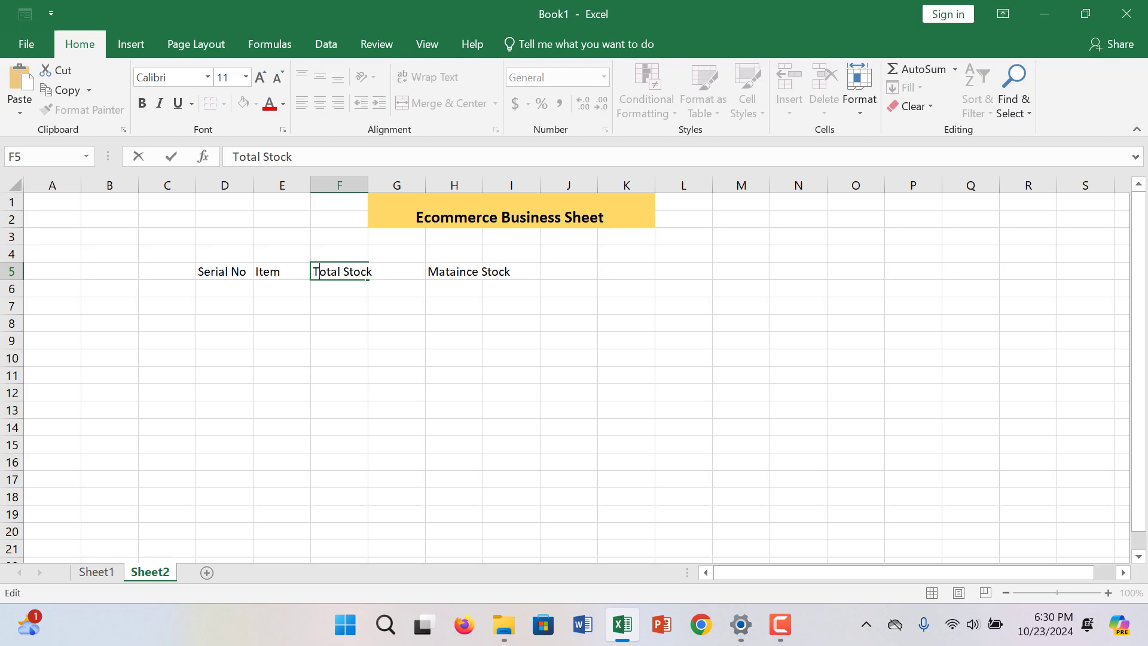
left_click(511, 289)
- Widen columns F, G and H to fit their stock headers
left_click_drag(425, 185, 568, 186)
left_click_drag(367, 185, 399, 186)
left_click(447, 305)
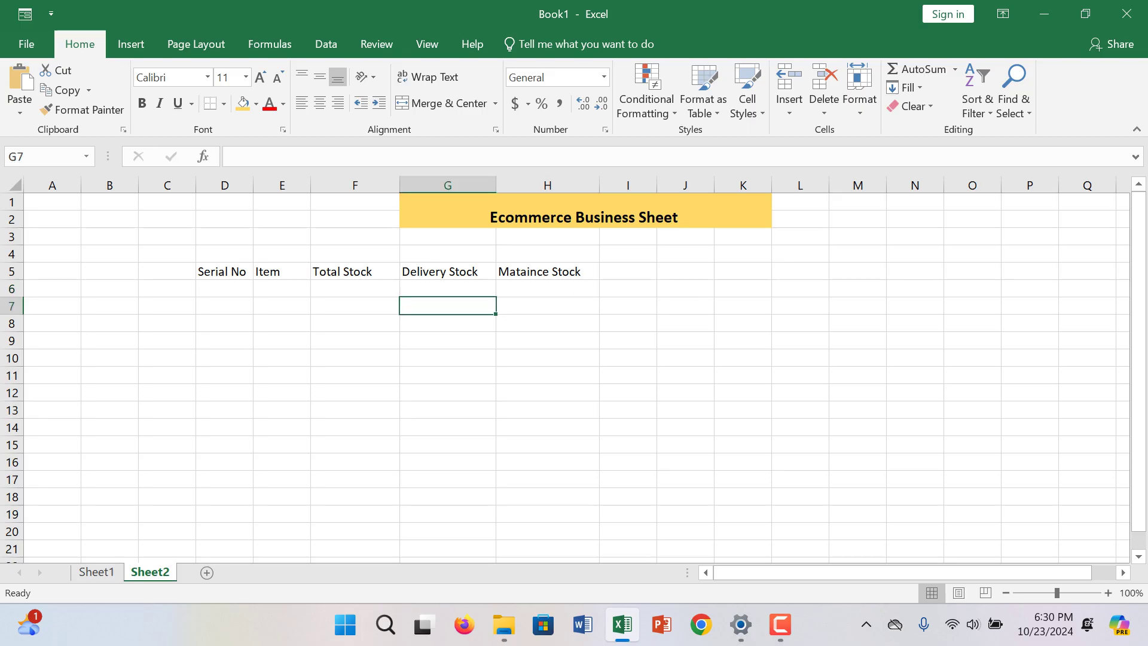
- Enter the header "Selling Product" in cell I5
left_click(628, 271)
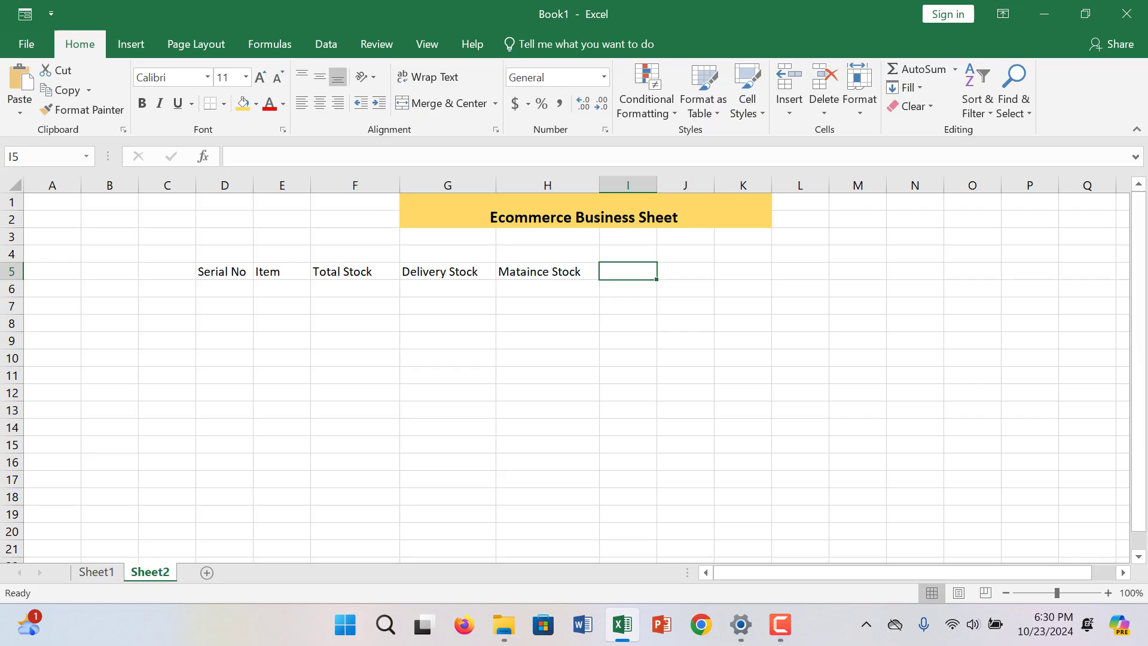
type("Sell")
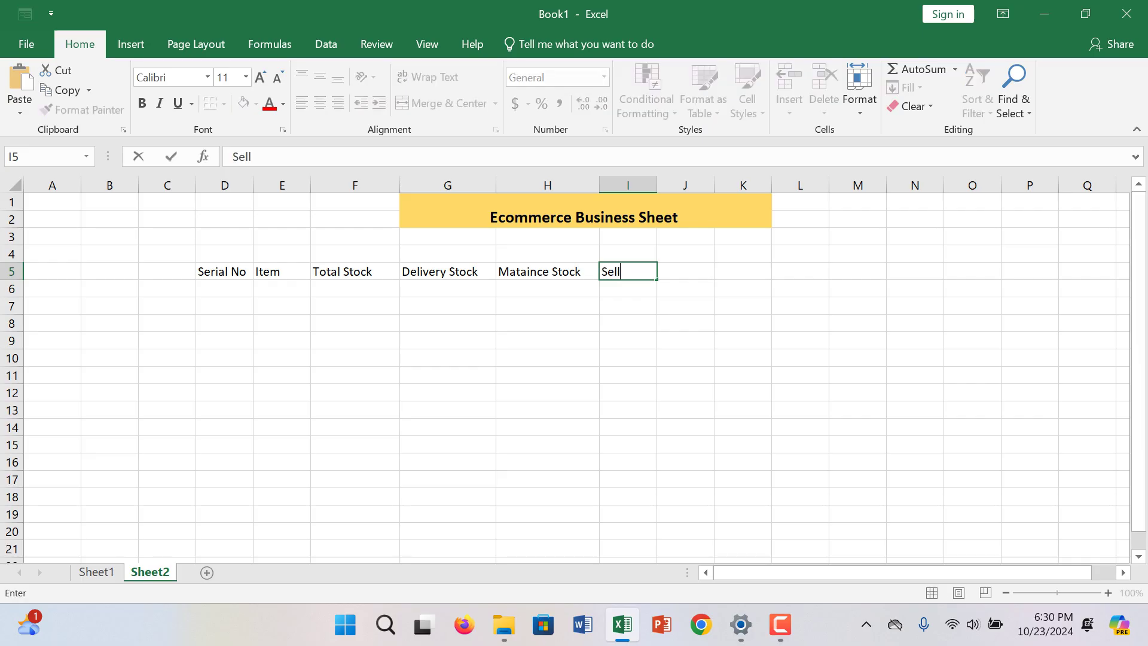
type("ing")
key("BackSpace")
key("BackSpace")
key("BackSpace")
key("BackSpace")
key("BackSpace")
key("BackSpace")
key("BackSpace")
key("BackSpace")
type("Selling Product")
key("Tab")
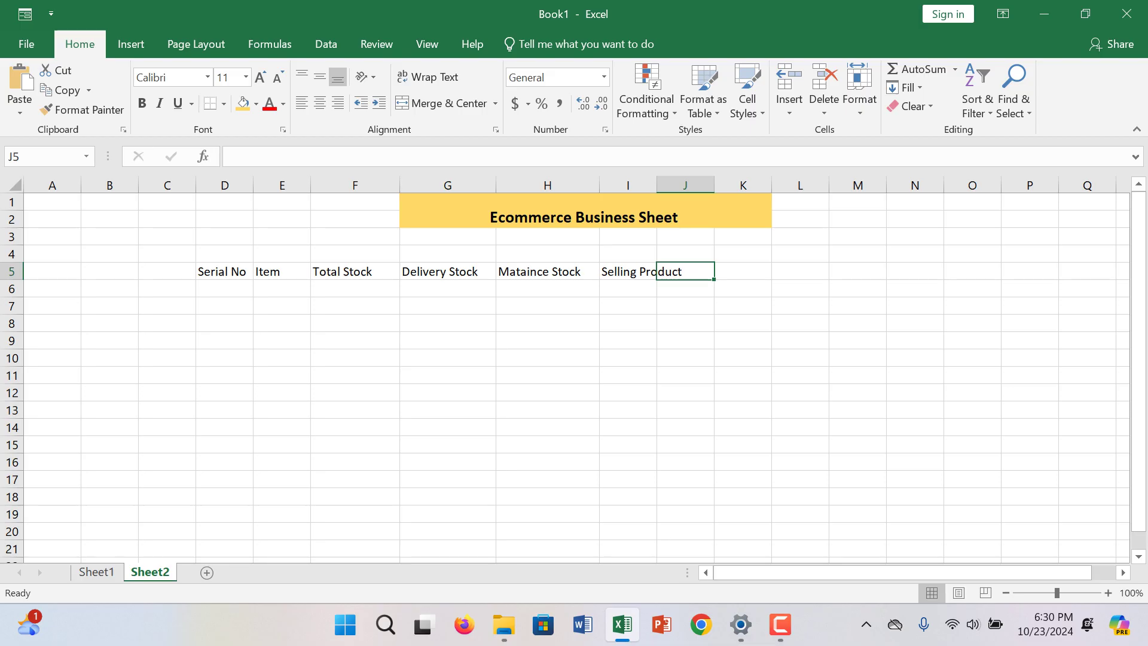
- Enter the headers "Total Sell" in J5 and "Total stock" in K5, and widen column I to fit its header
type("To")
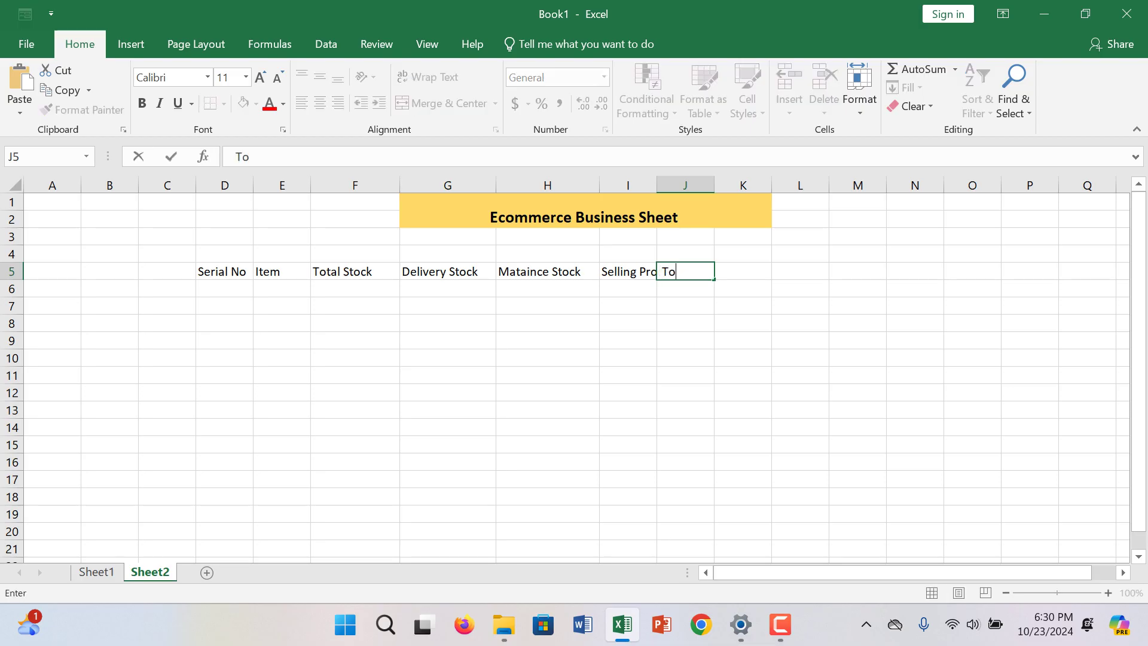
type("tal Sell")
key("Tab")
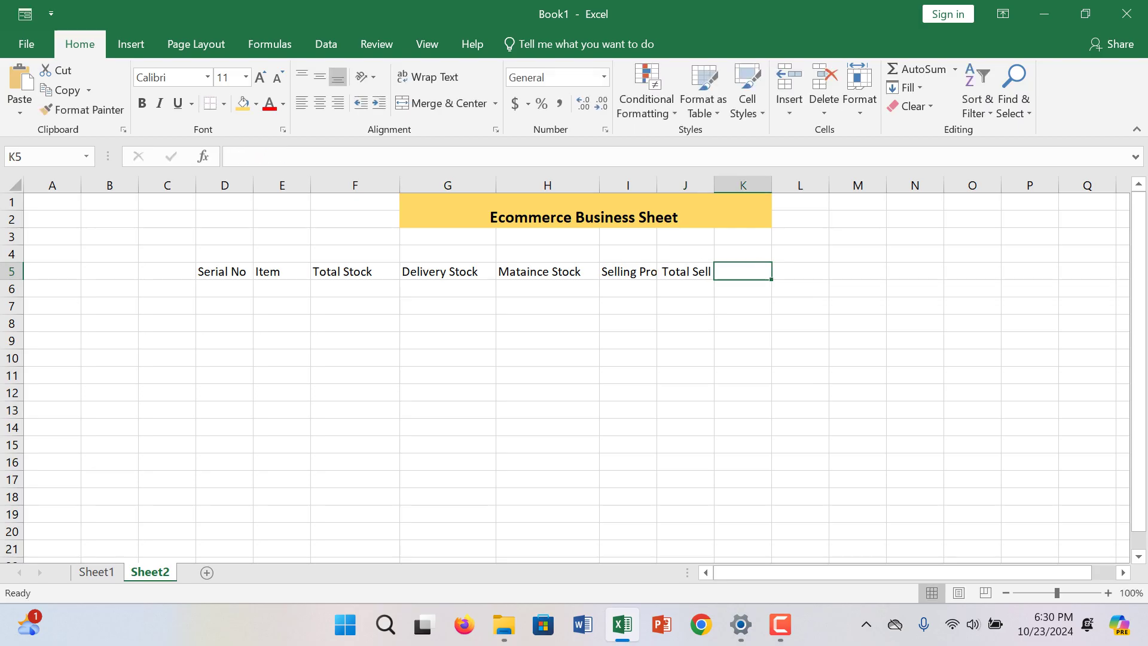
type("Total stock")
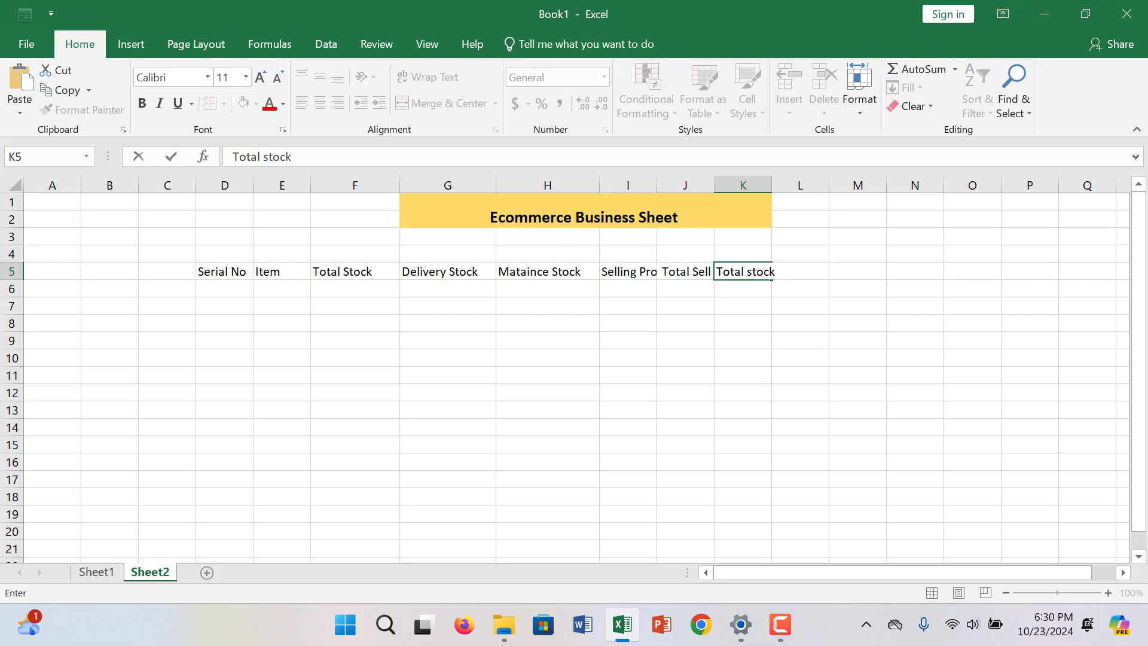
left_click(652, 209)
left_click_drag(657, 185, 709, 185)
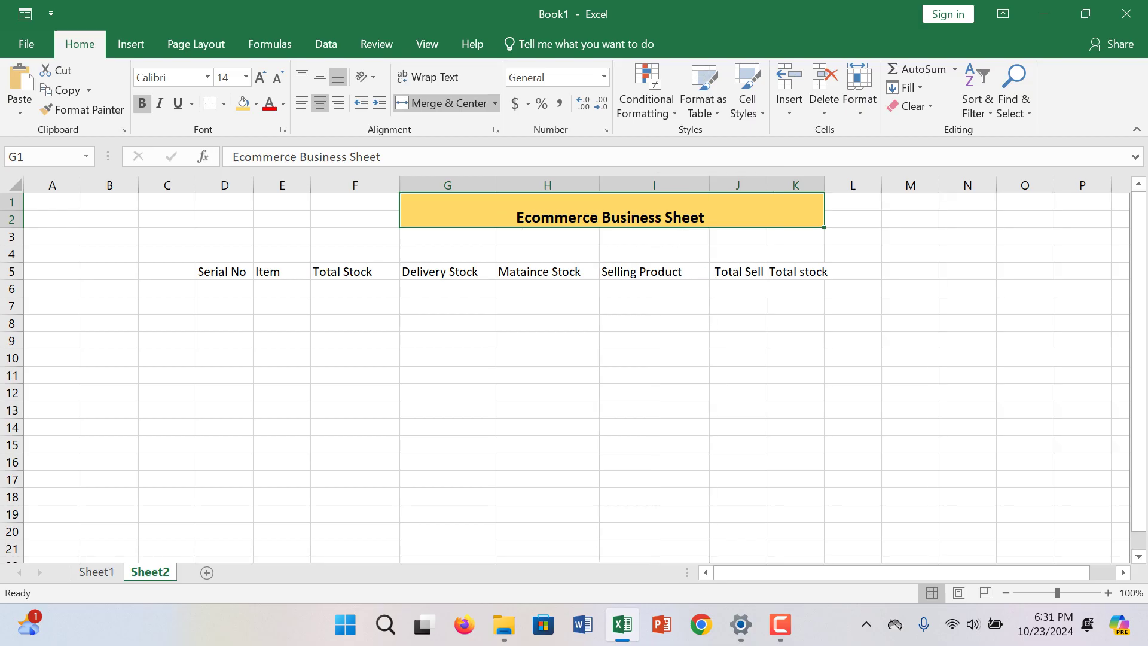
- Enter serial numbers #01235, ##12350 and #y789 in D6:D8, and fill the #y789 series down to D14
left_click(224, 288)
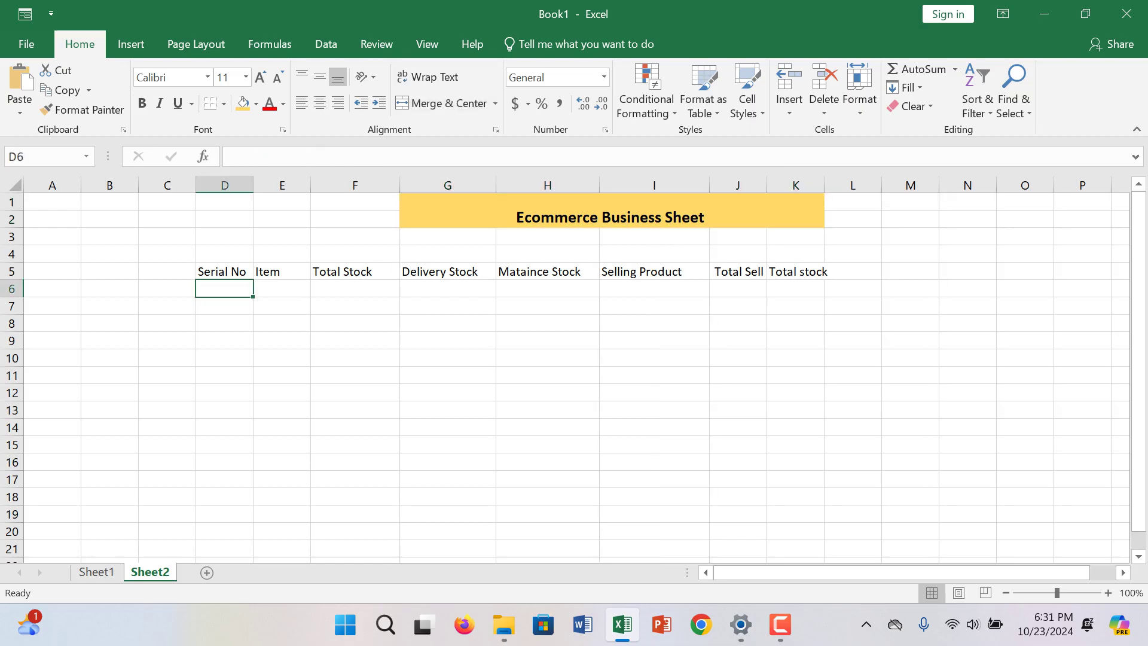
type("#01235")
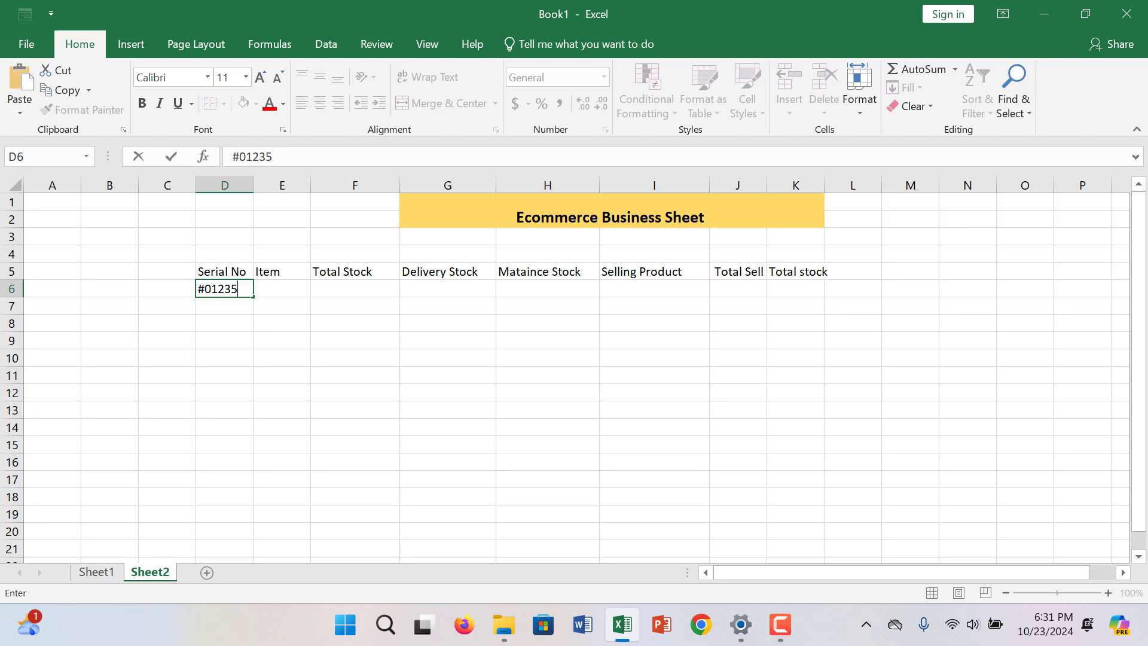
key("Return")
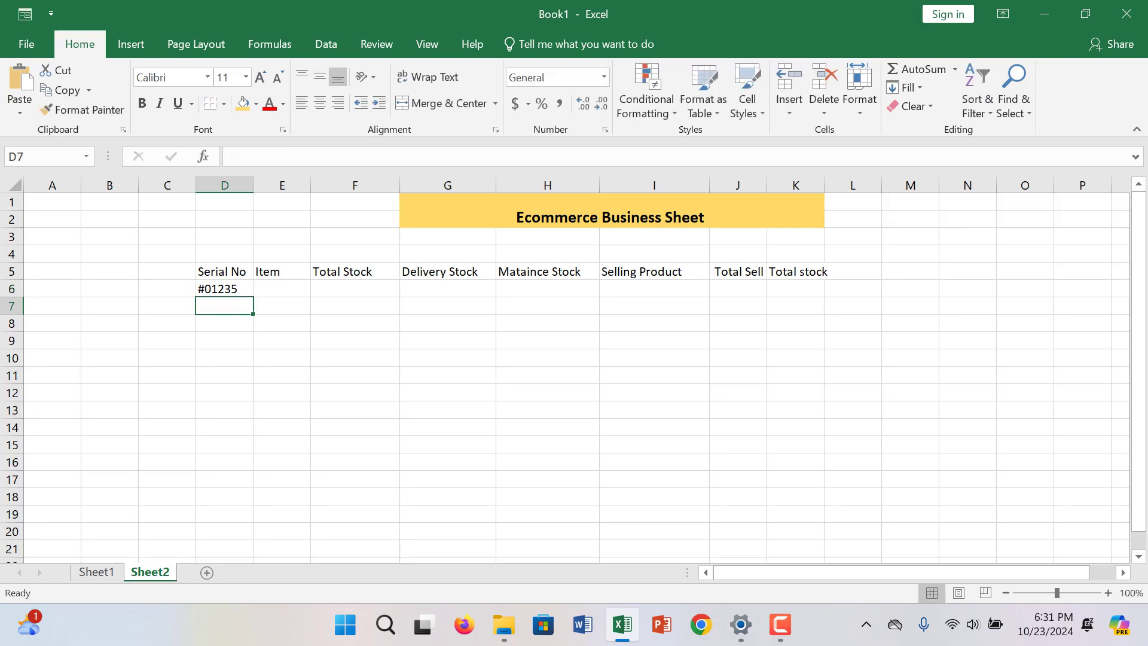
type("##12350")
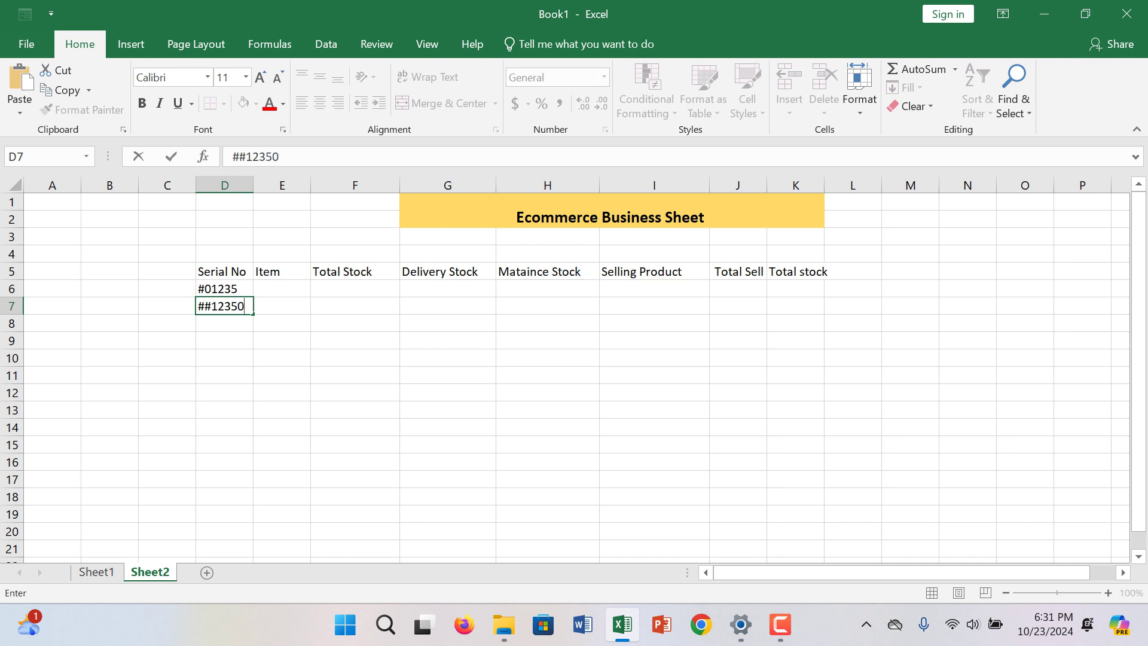
key("Return")
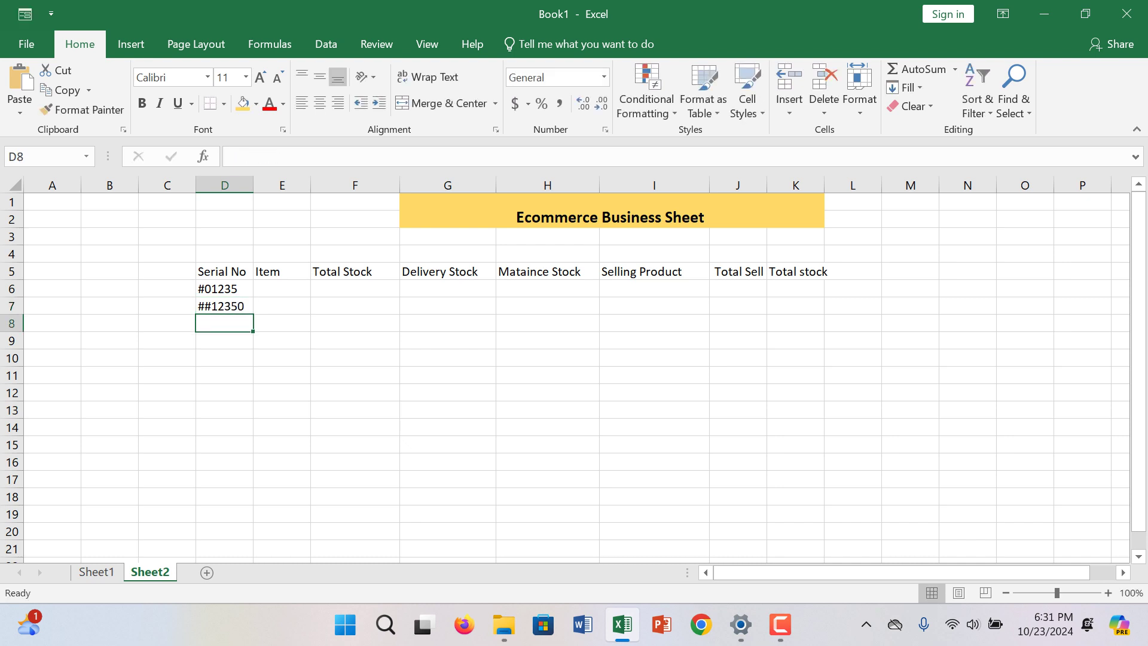
type("#y789")
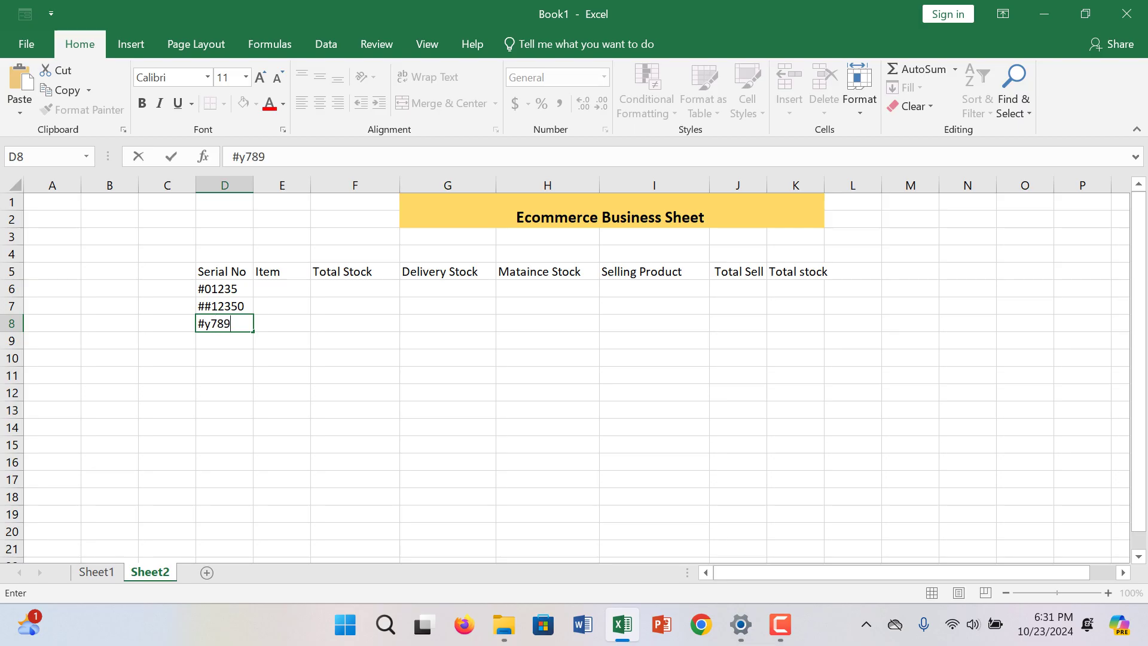
key("Return")
left_click(224, 323)
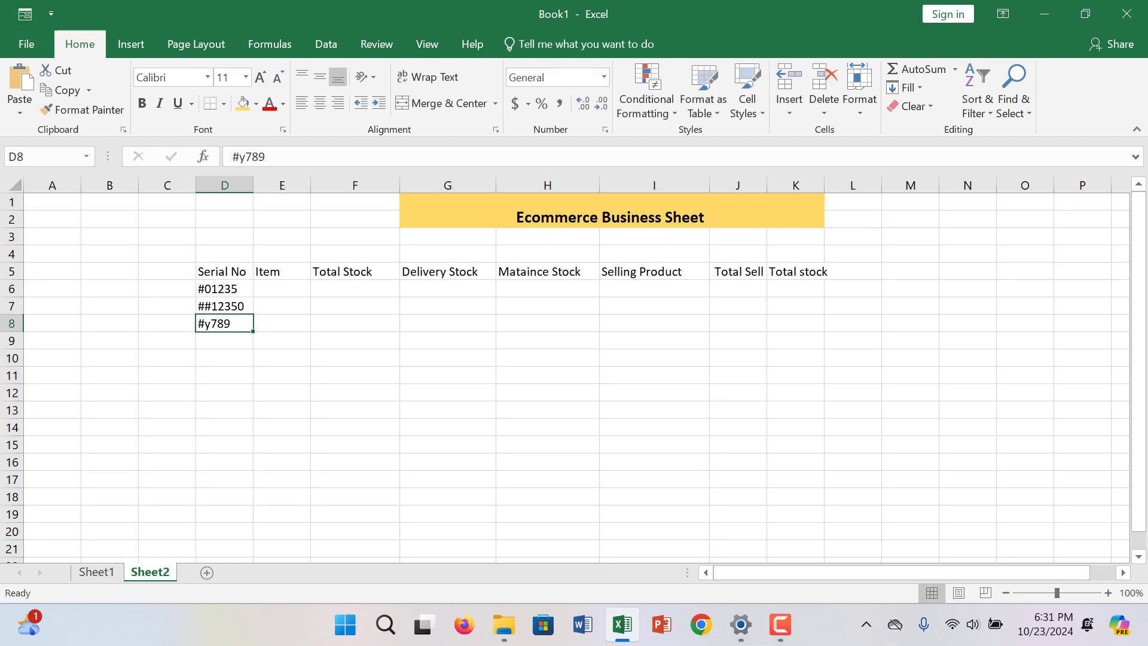
left_click_drag(253, 331, 254, 431)
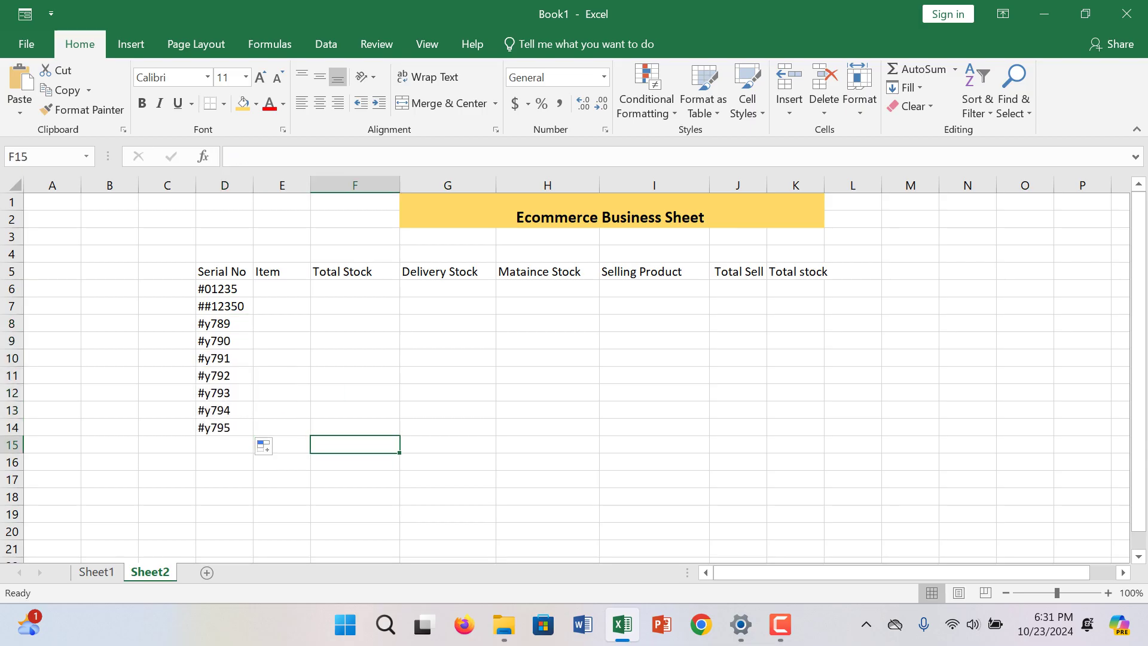
- Enter the item names "TV", "Mobile" and "Fan" in cells E6 to E8
left_click(282, 288)
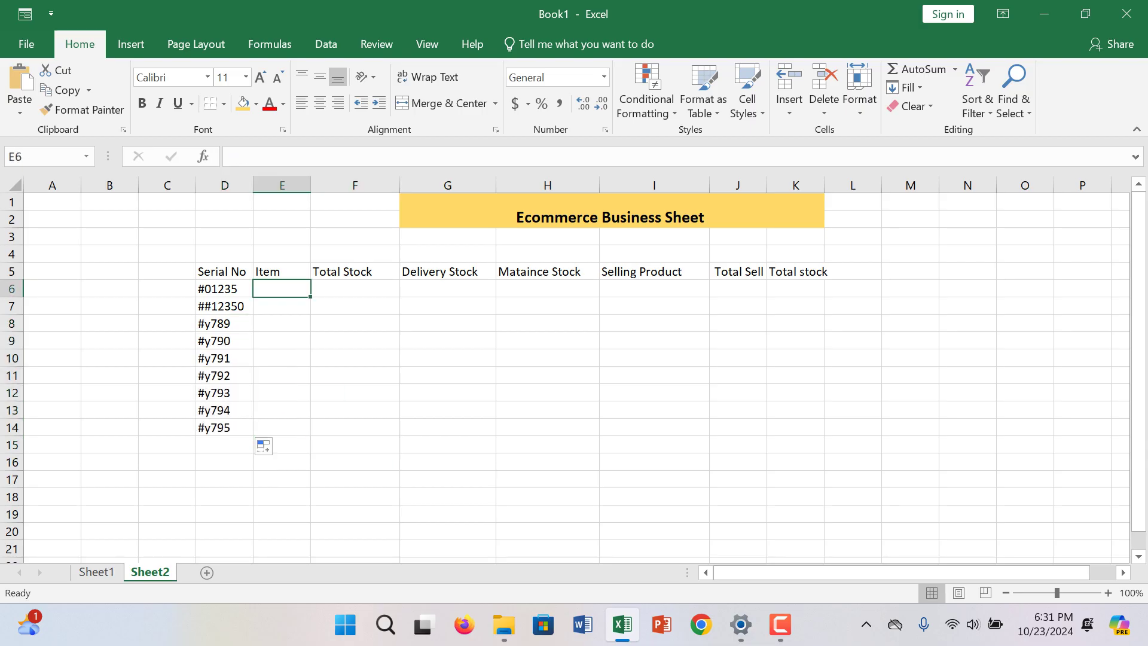
type("T")
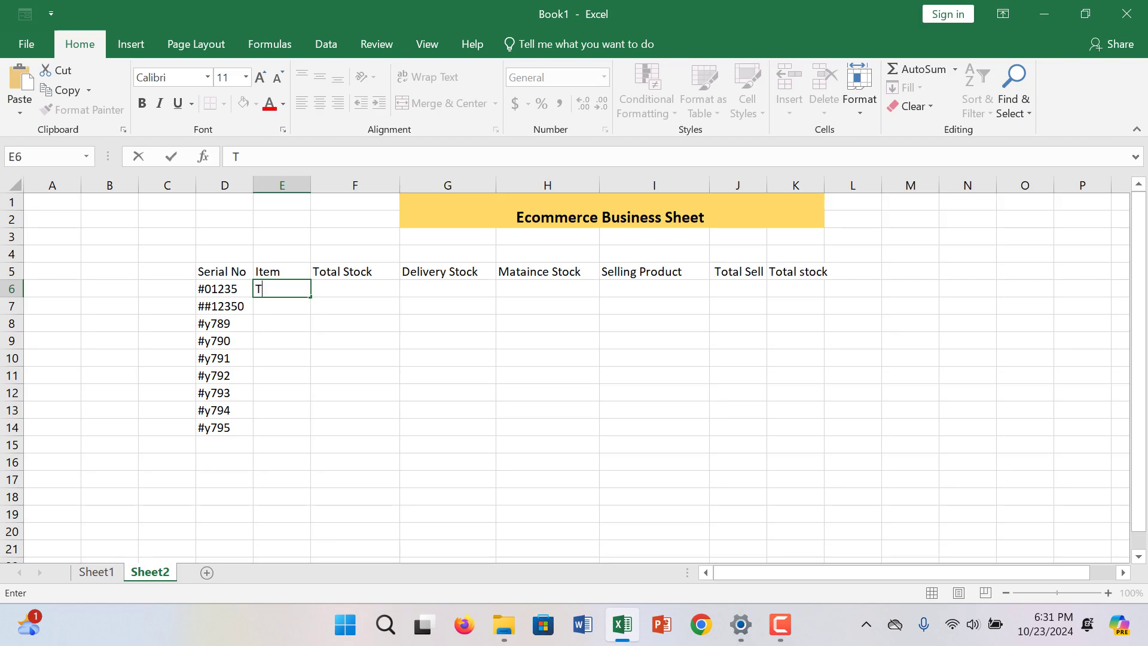
type("V")
key("Return")
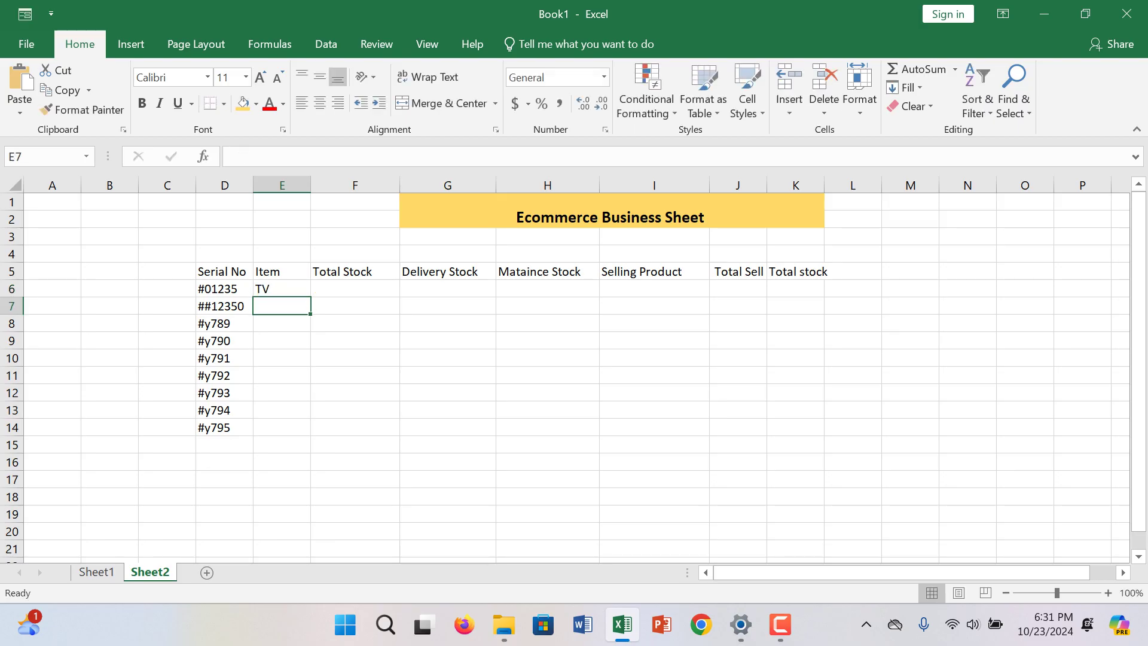
type("Mobile")
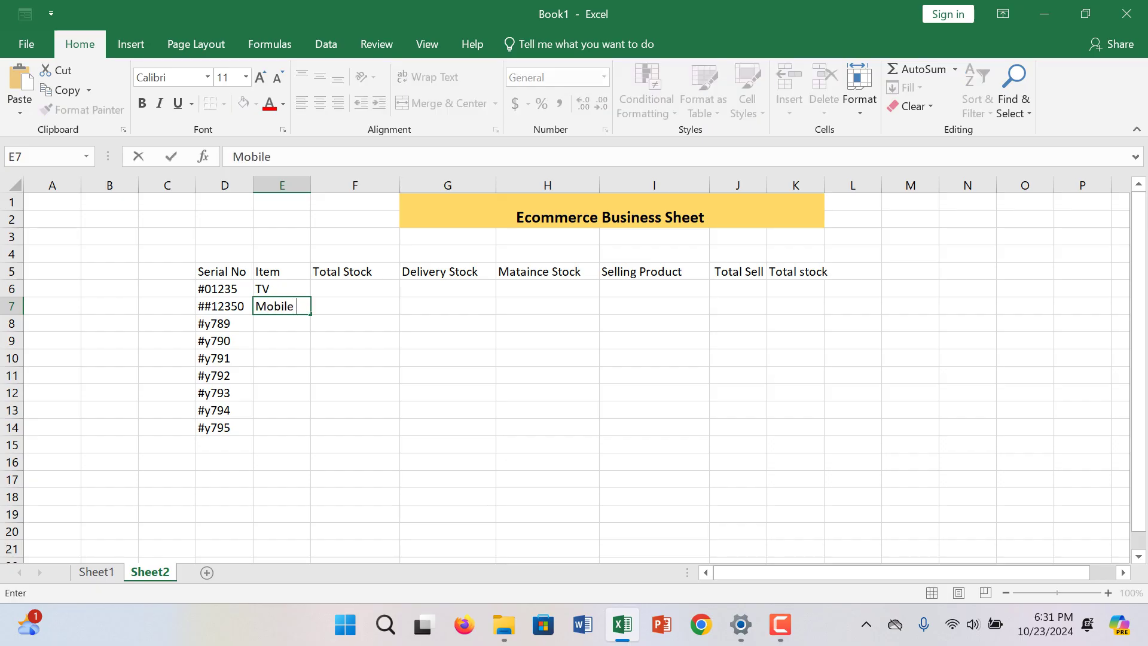
key("Return")
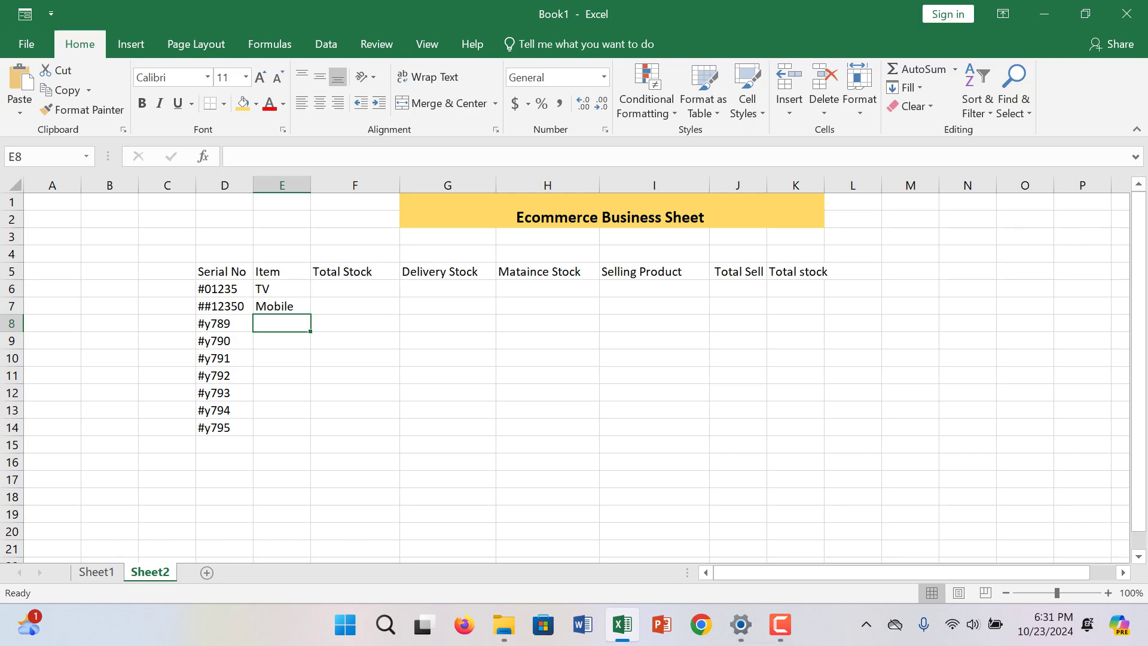
type("Fan")
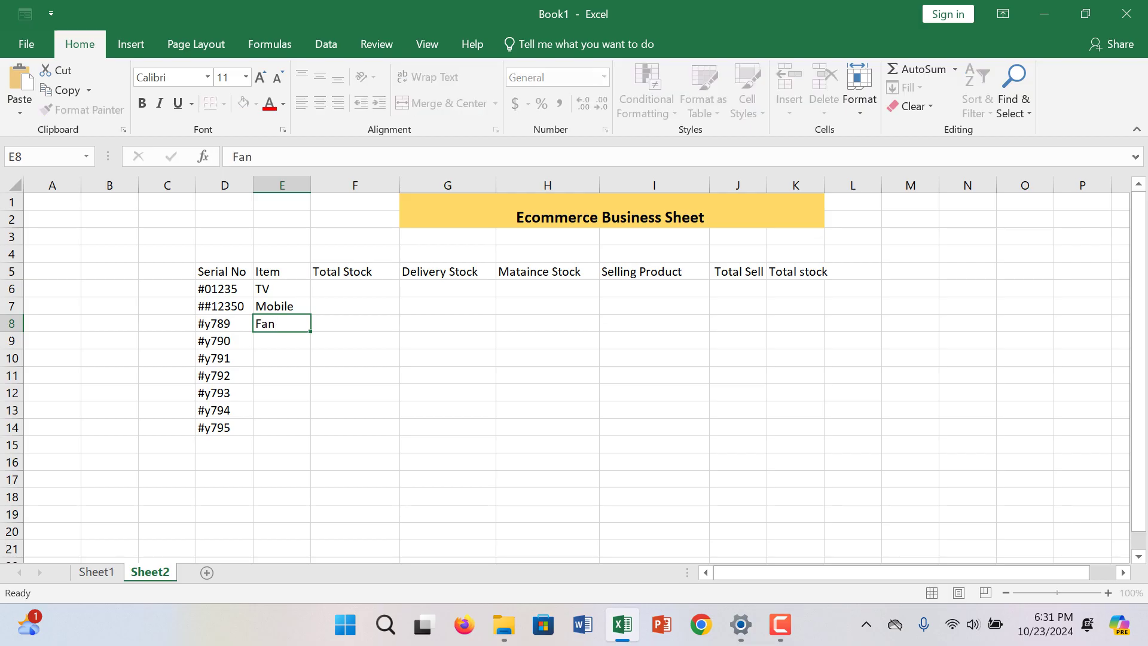
key("Return")
- Enter the item names "Light" in E9 and "Trad mil" in E10
type("Lin")
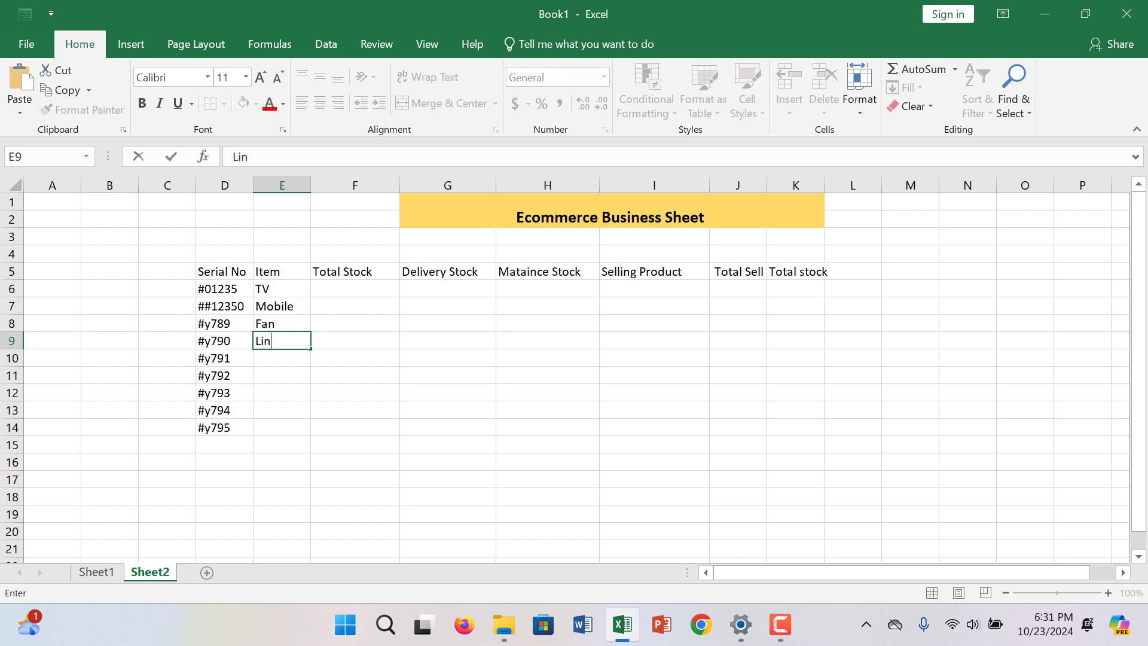
key("BackSpace")
type("ght")
key("Return")
type("Trad")
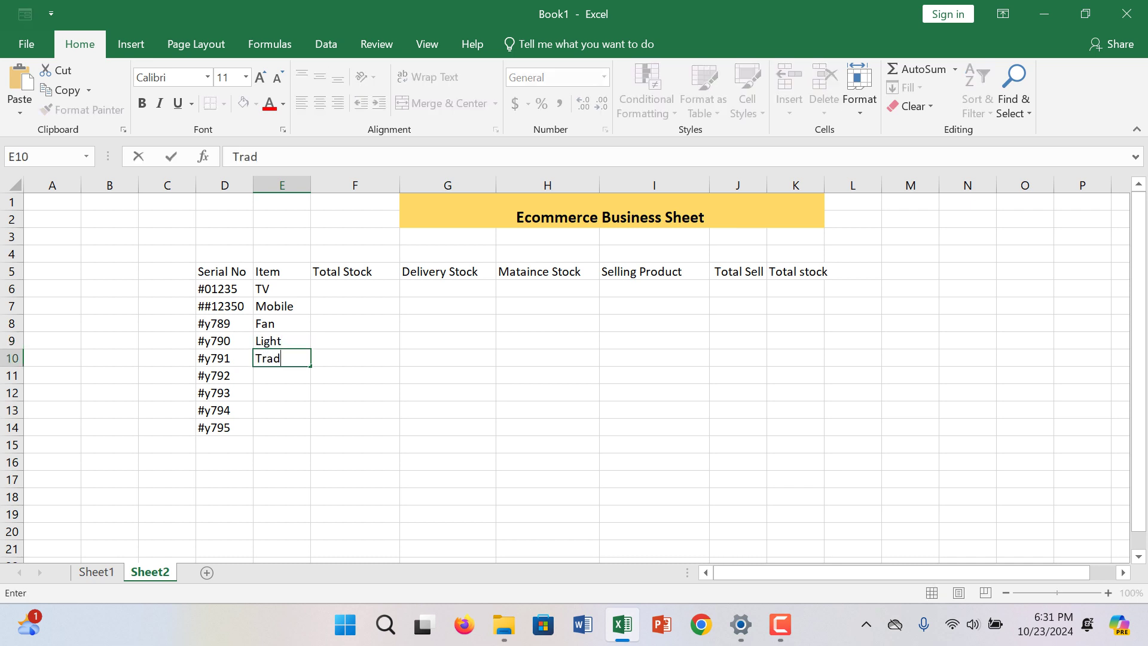
type(" nu")
key("BackSpace")
key("BackSpace")
key("BackSpace")
type("mil")
key("Return")
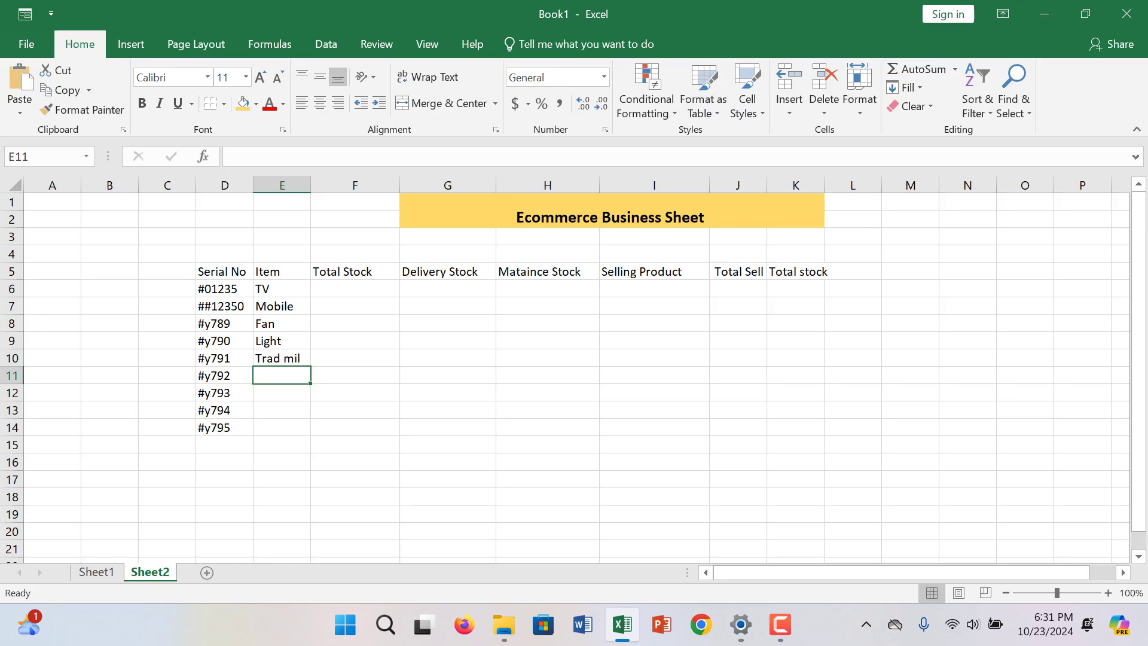
- Enter the item names "Air Codition" in E11 and "Laptop" in E12
type("Aier")
key("BackSpace")
key("BackSpace")
type("r Codition")
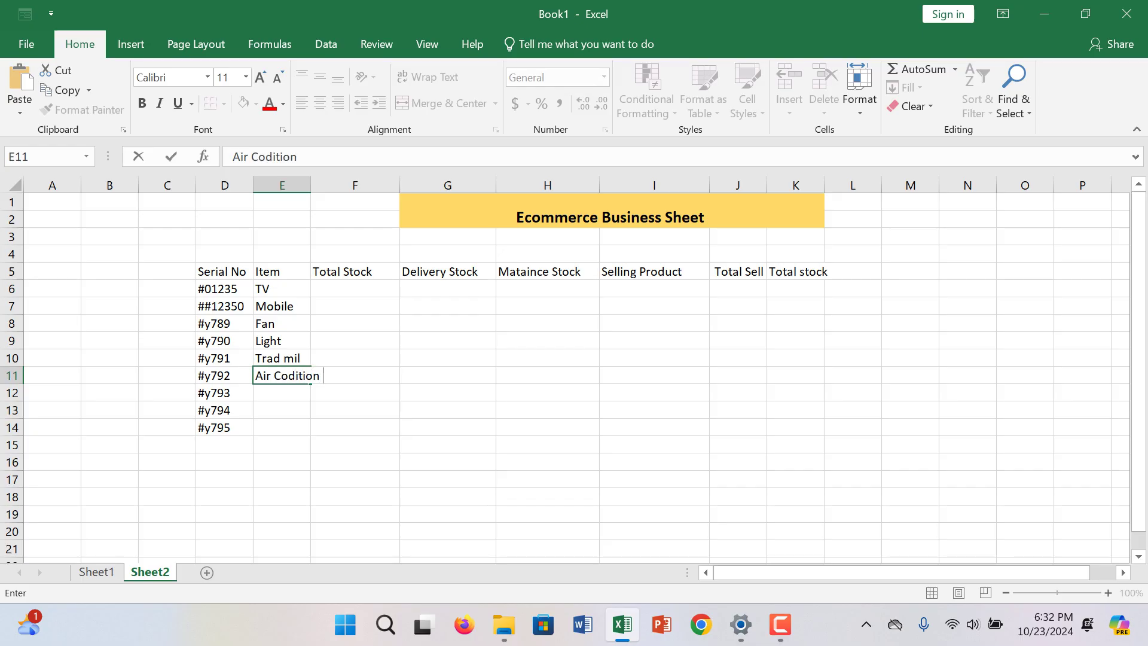
key("Return")
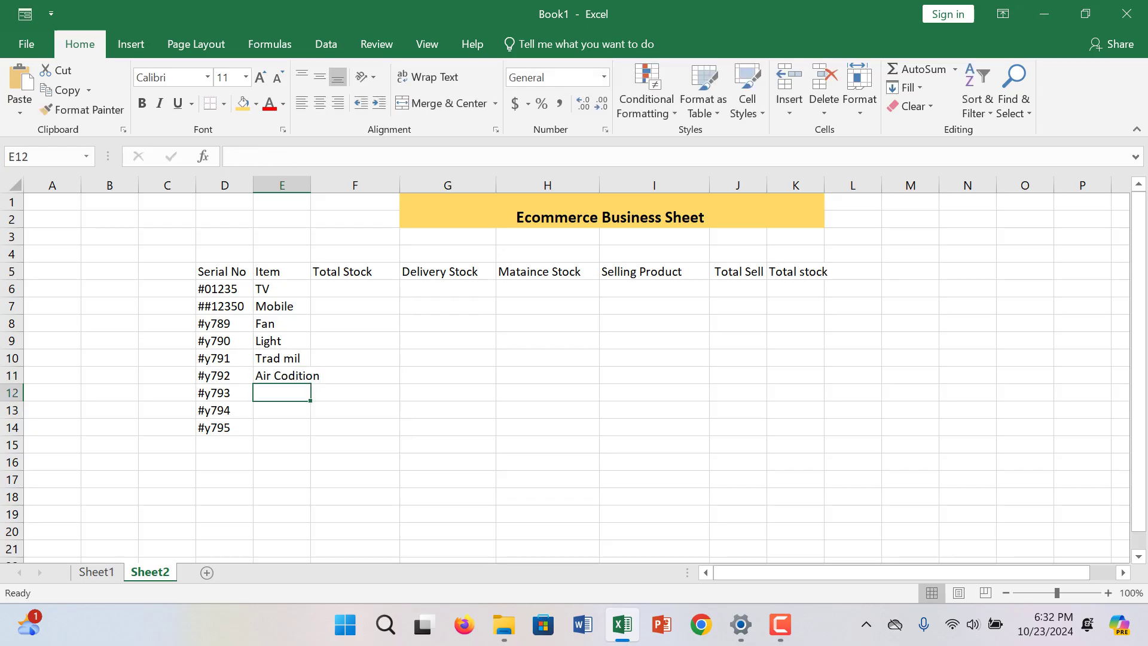
type("L")
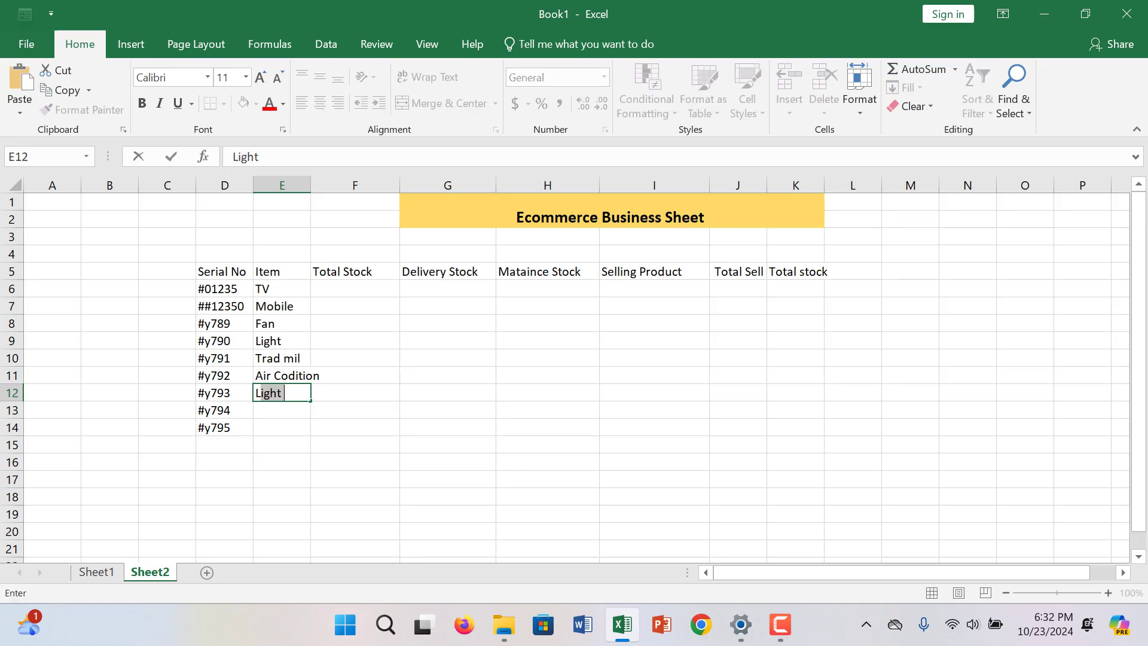
type("aptop")
key("Return")
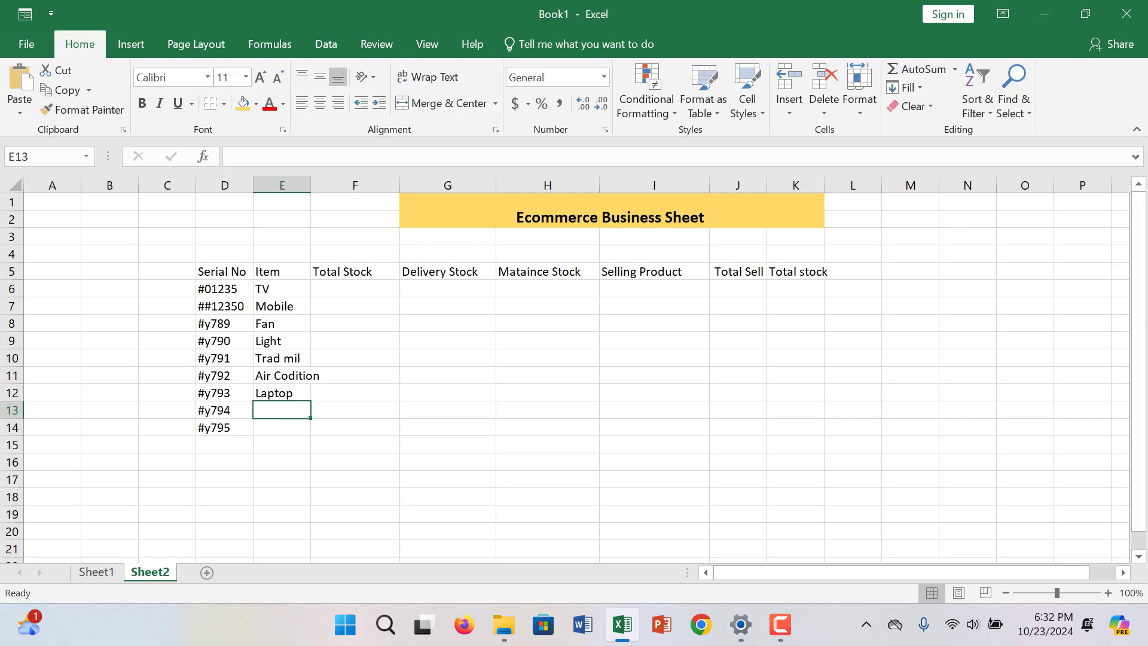
- Enter the item names "Refrigerator" in E13 and "Blander Machine" in E14
type("F")
key("BackSpace")
key("BackSpace")
type("Refri")
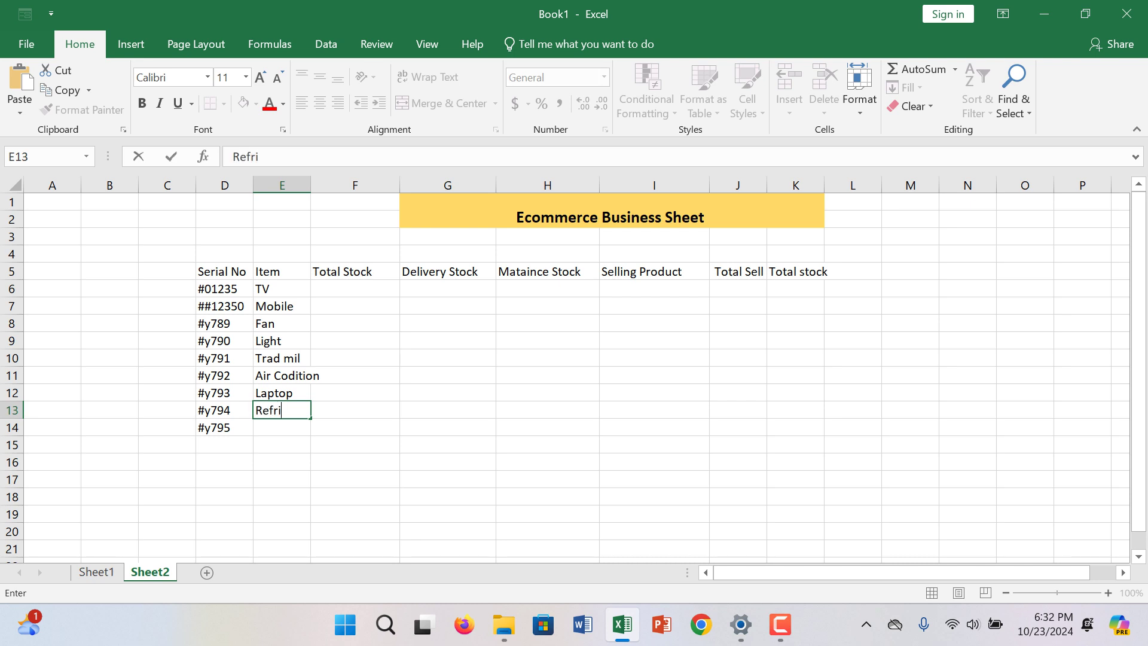
type("gerator")
key("Return")
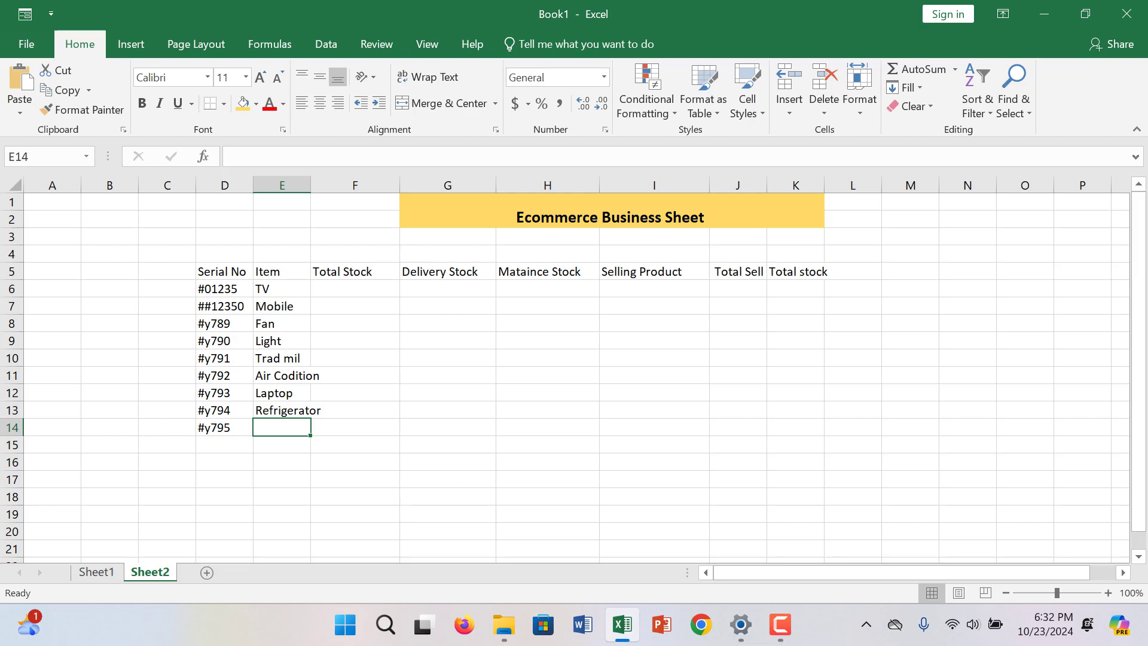
type("Re")
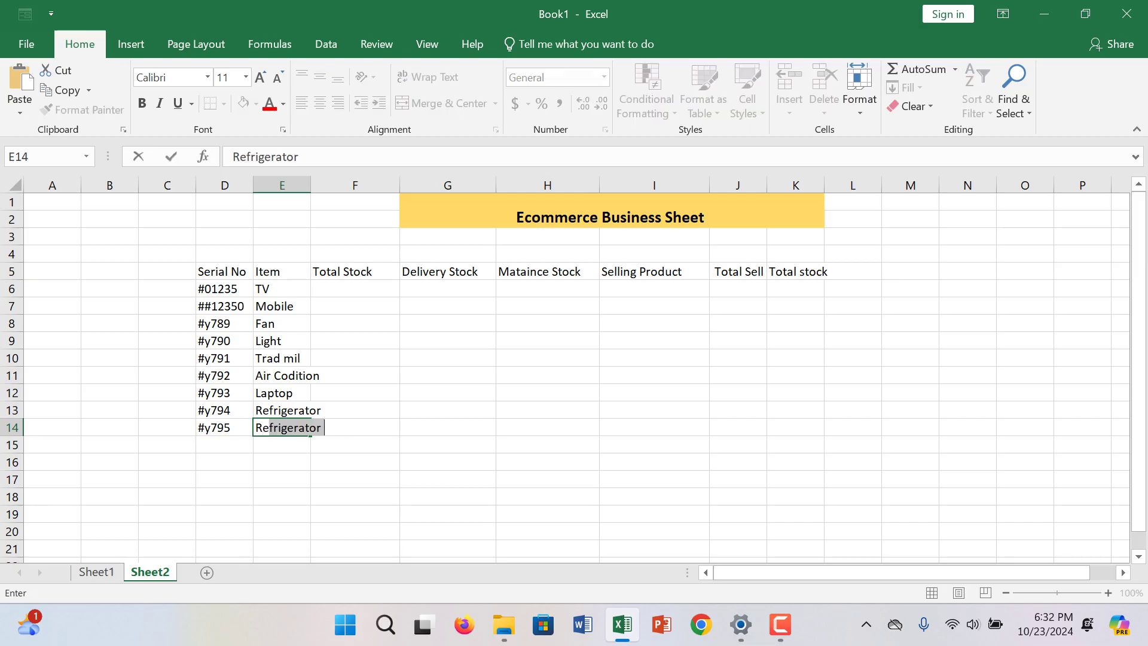
key("BackSpace")
key("BackSpace")
key("BackSpace")
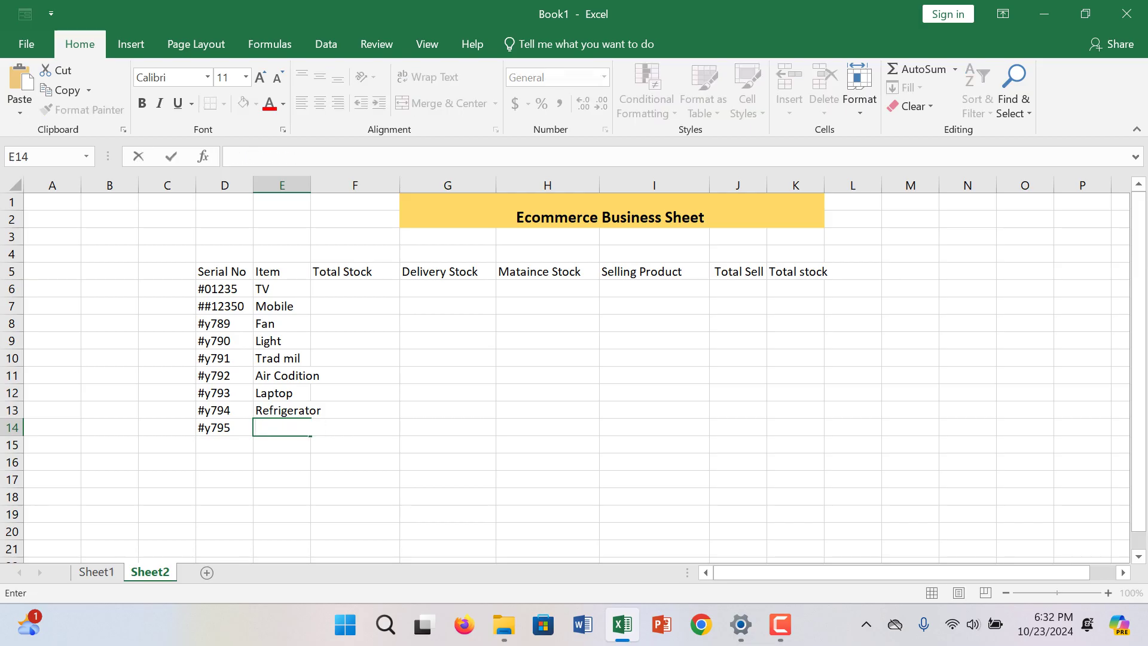
type("Blander Machine")
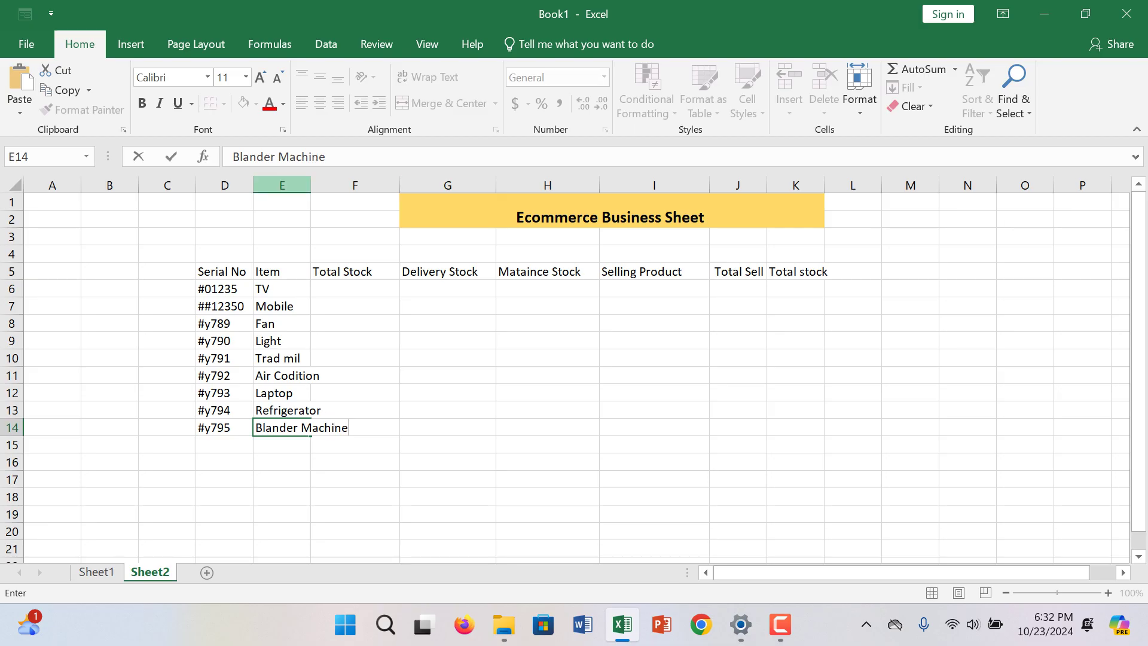
- Widen column E to make more room for the item names
left_click(355, 185)
left_click_drag(310, 186, 343, 185)
left_click(298, 393)
- Fill the header cells D5:K5 with the light gray theme color
left_click_drag(221, 271, 859, 273)
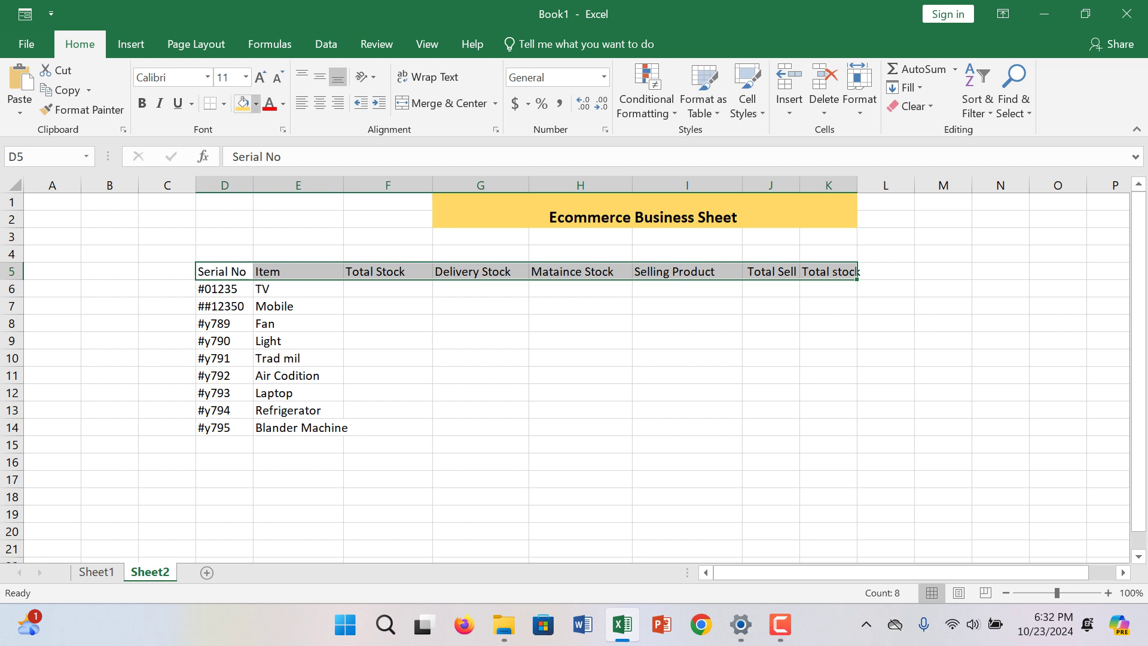
left_click(256, 103)
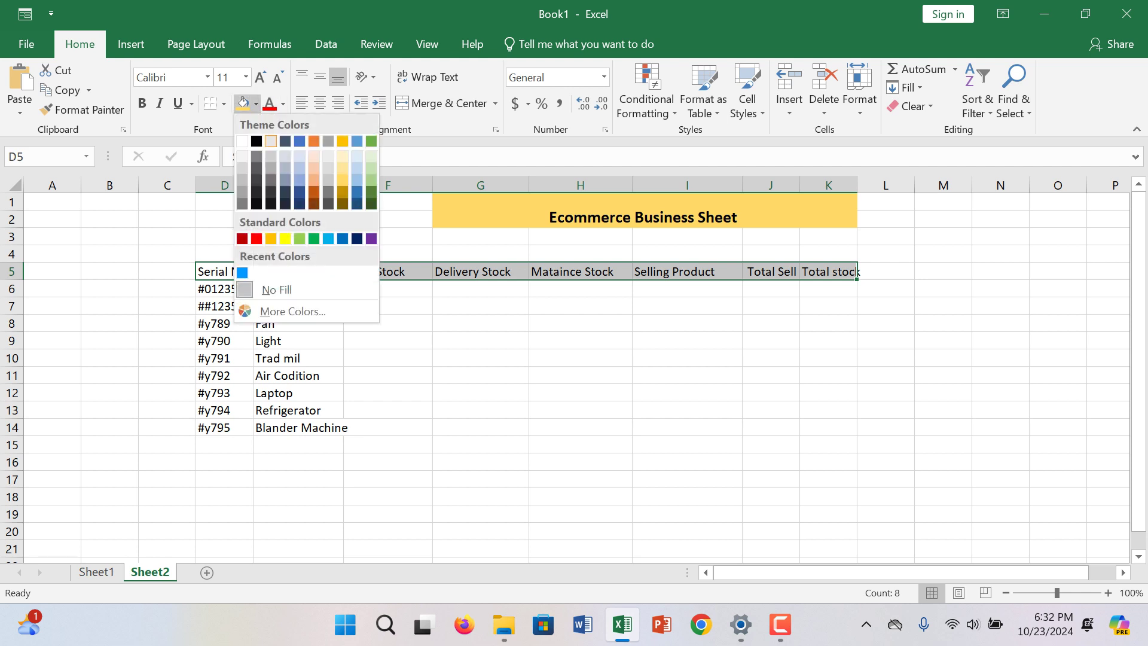
left_click(271, 142)
left_click(388, 357)
- Enter the Total Stock values 125, 225, 150, 145 and 12 in cells F6 to F10
left_click(387, 289)
type("125")
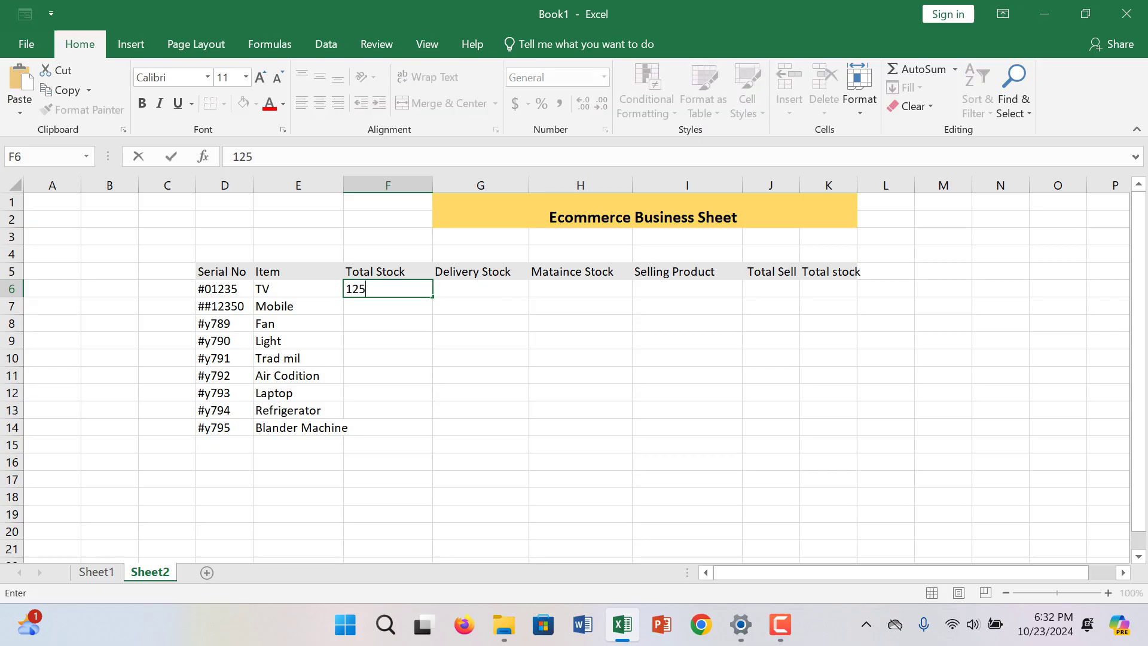
key("Return")
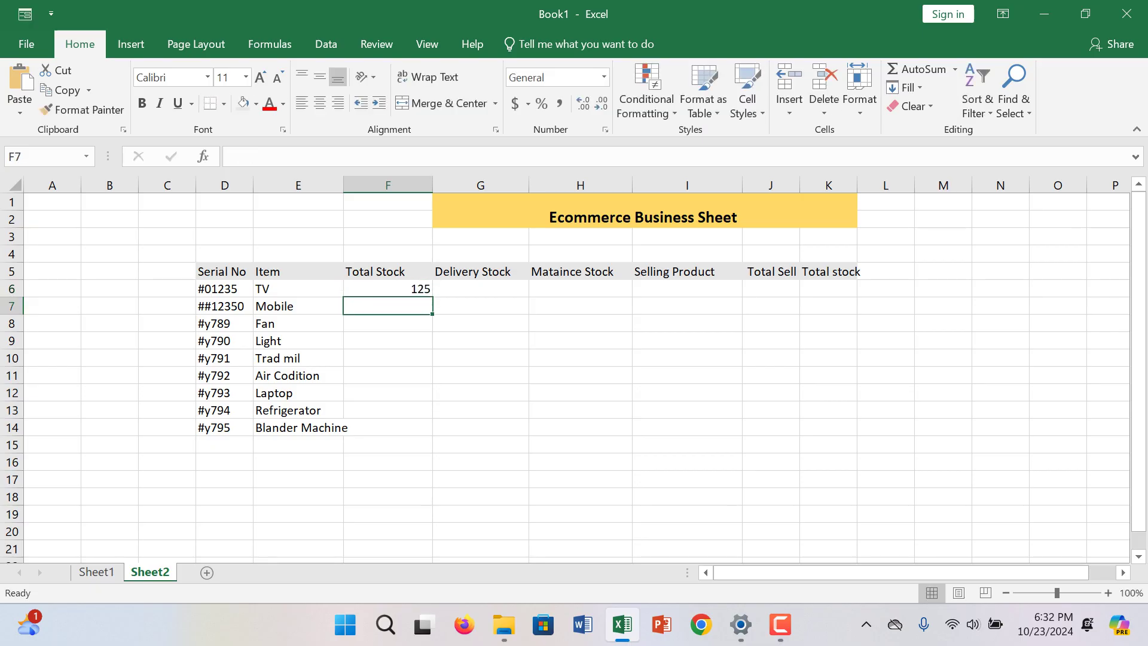
type("225")
key("Return")
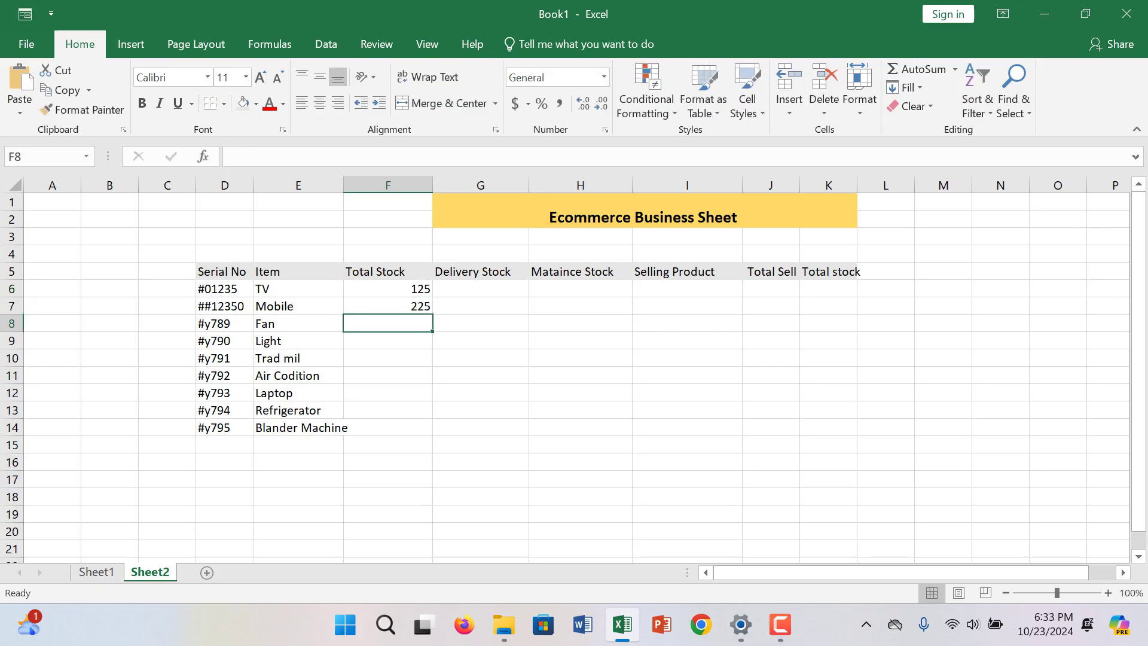
type("150")
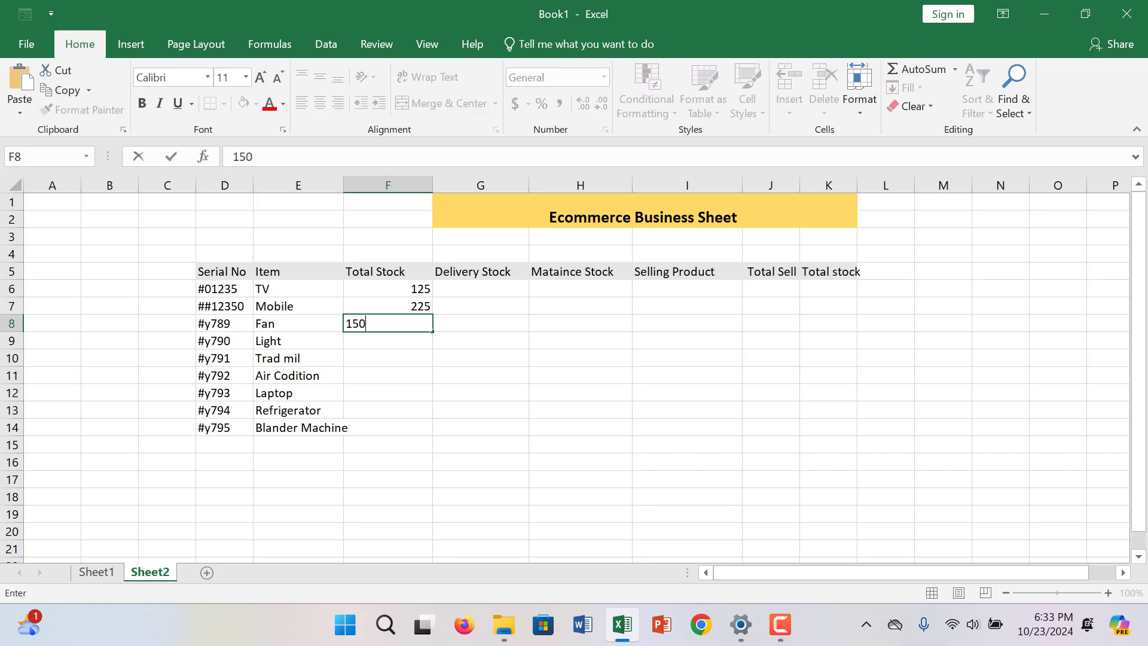
key("Return")
type("145")
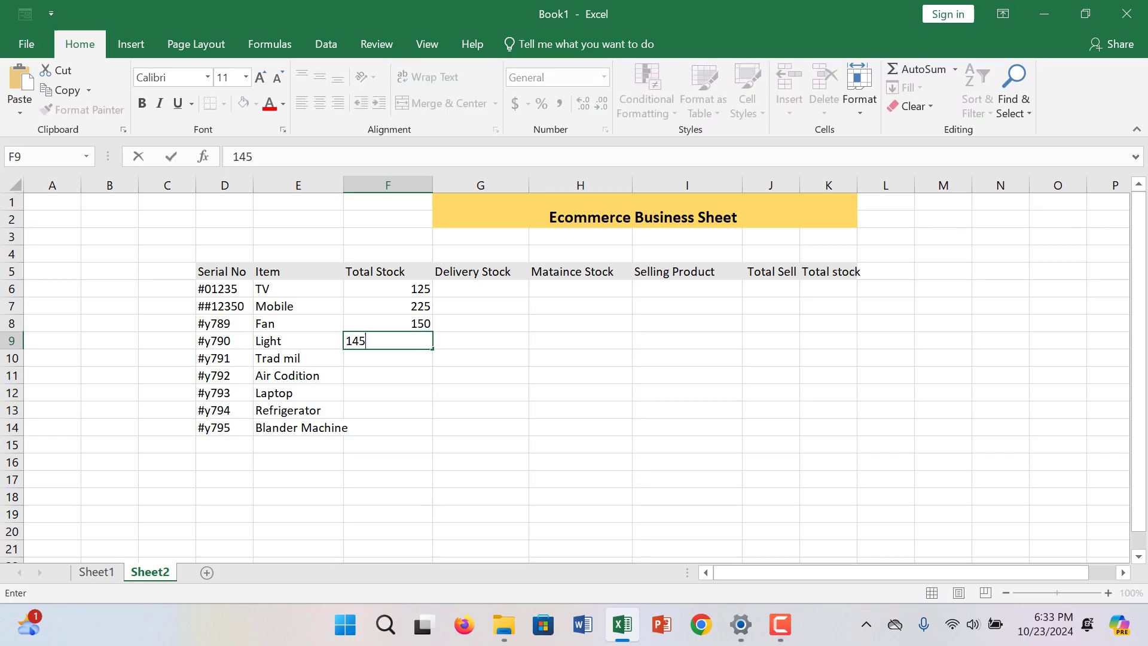
key("Return")
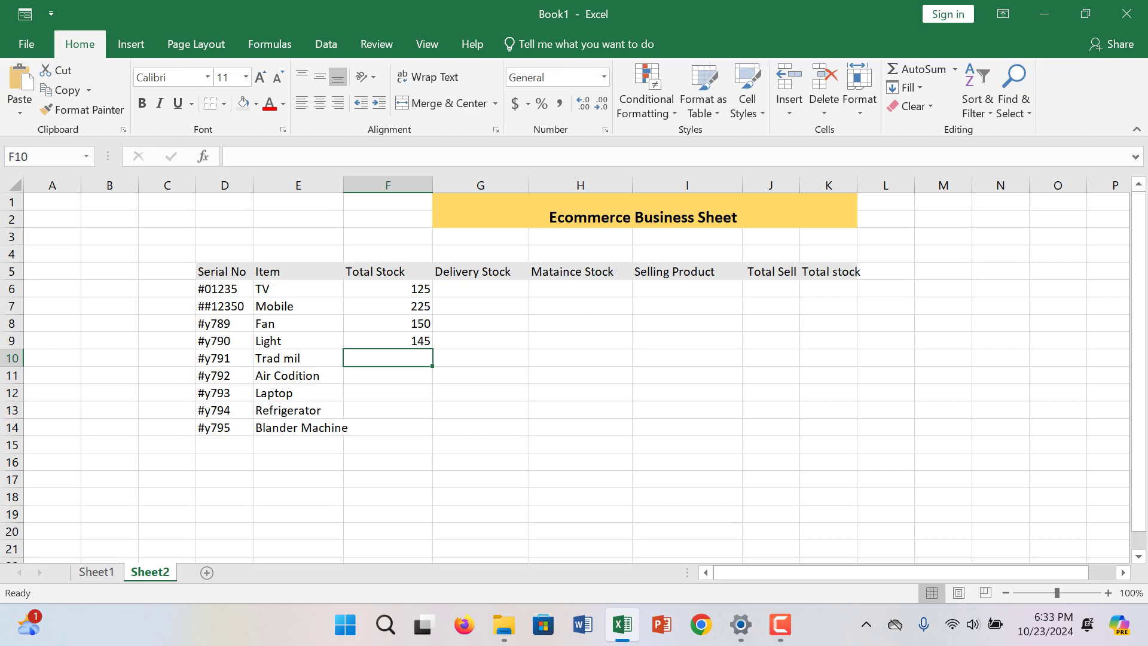
type("12")
key("Return")
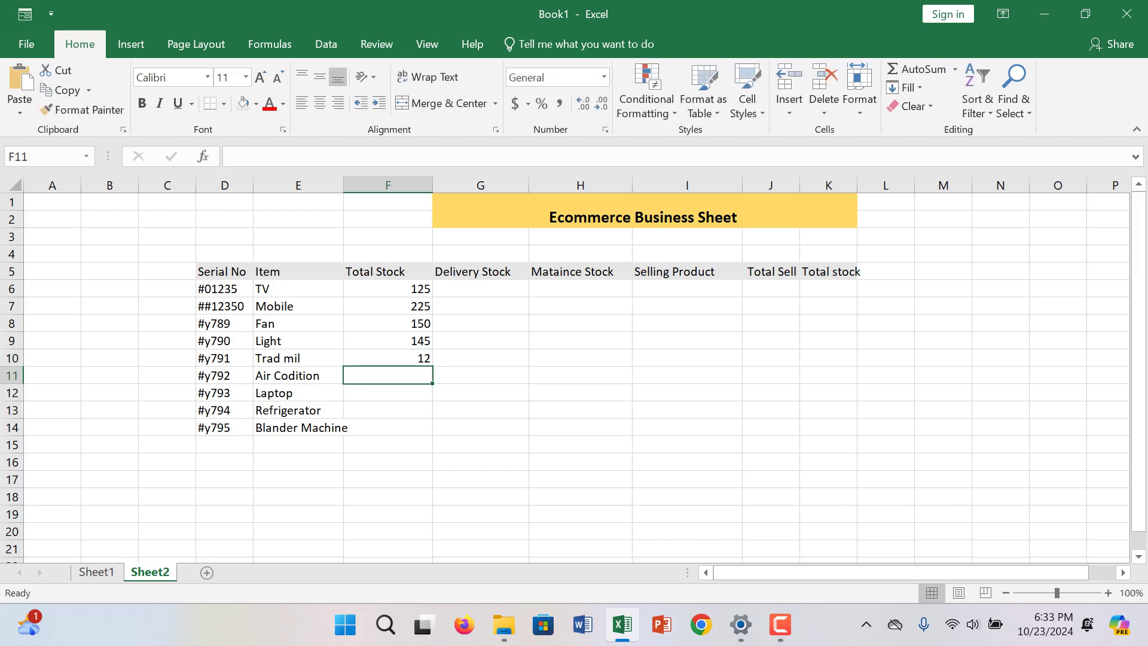
- Enter the Total Stock values 26, 550, 120 and 130 in cells F11 to F14
type("26")
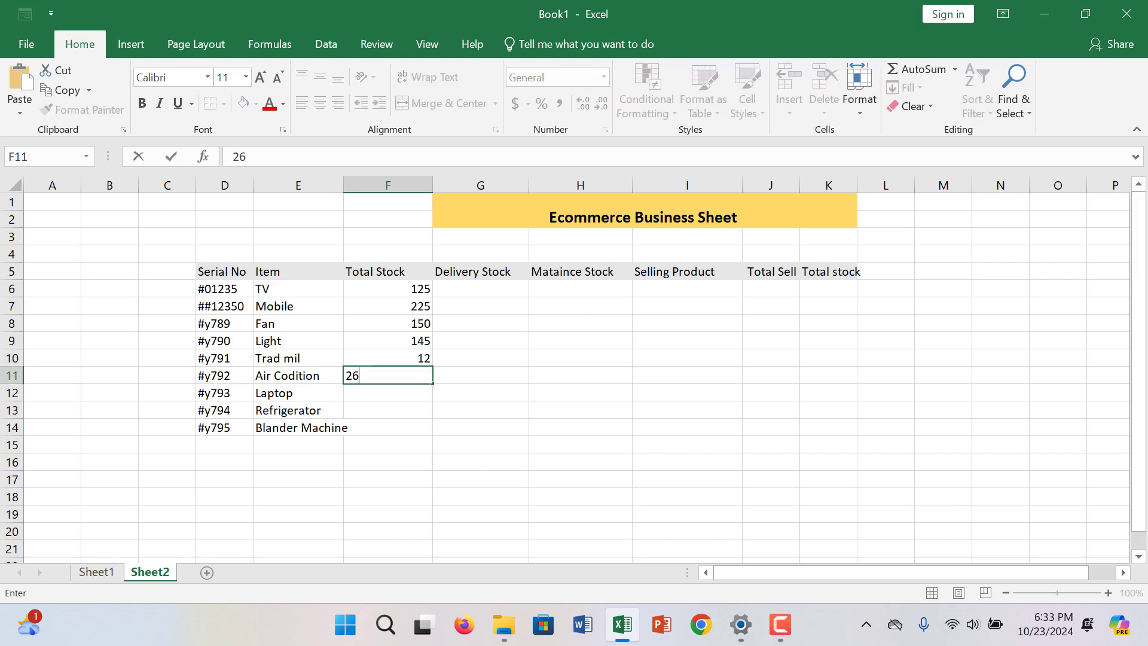
key("Return")
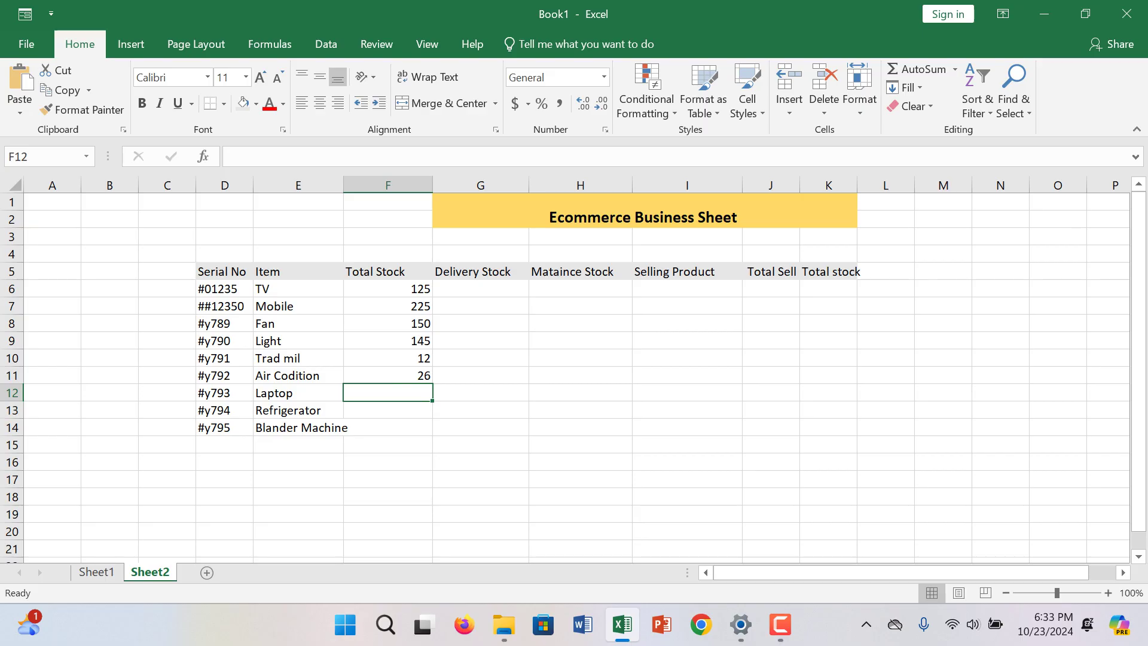
type("55")
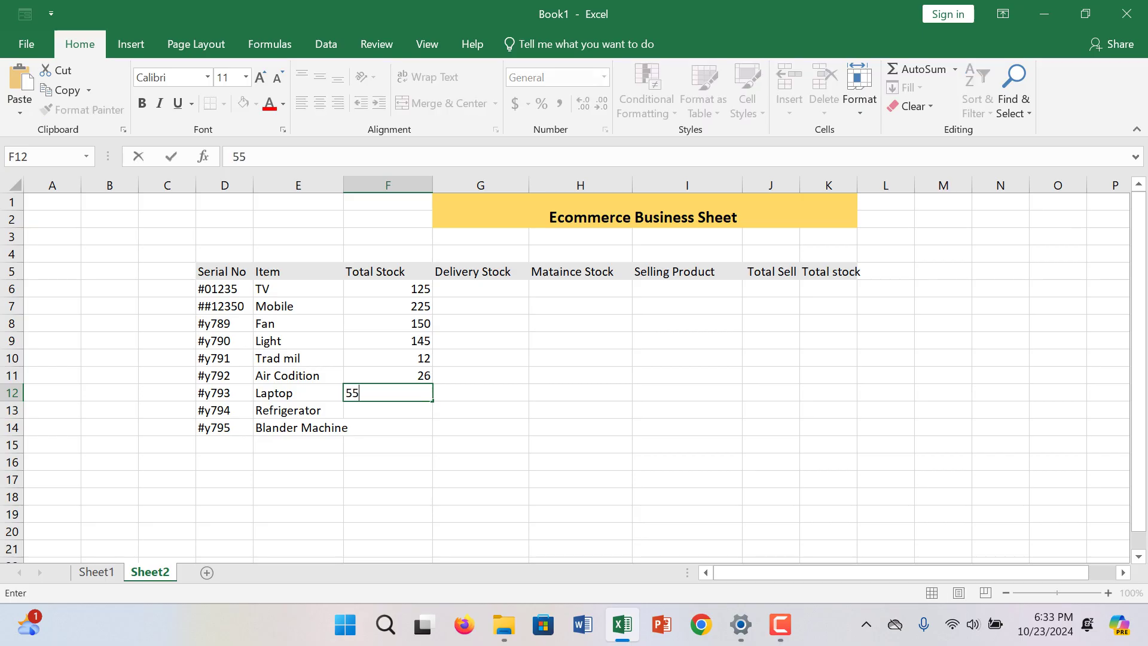
type("0")
key("Return")
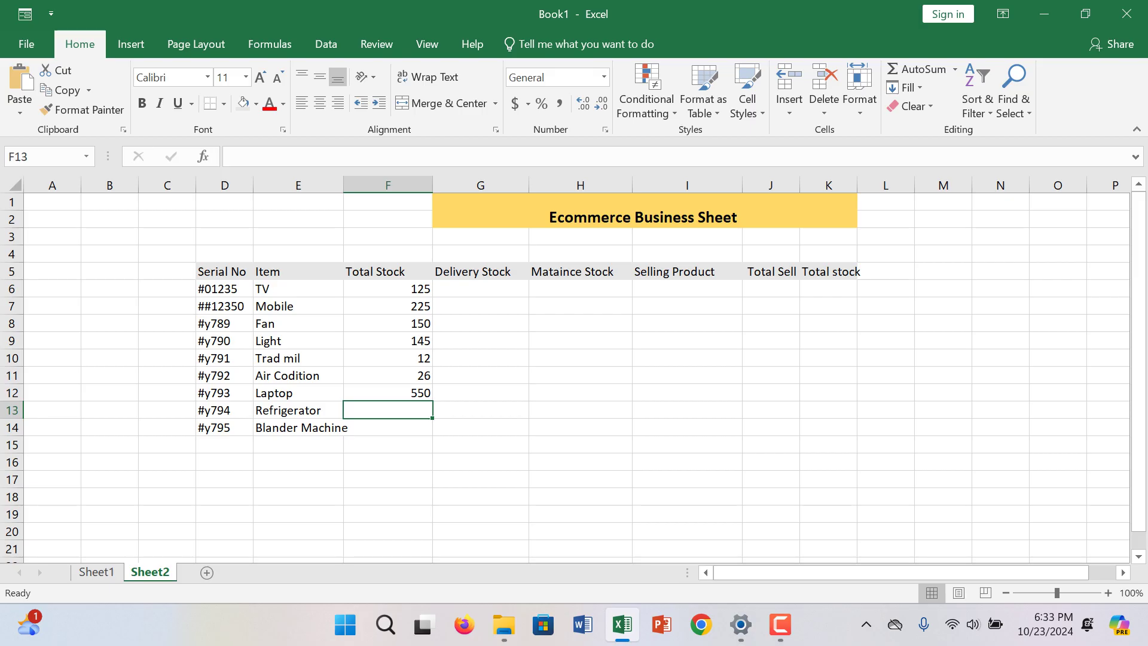
type("120")
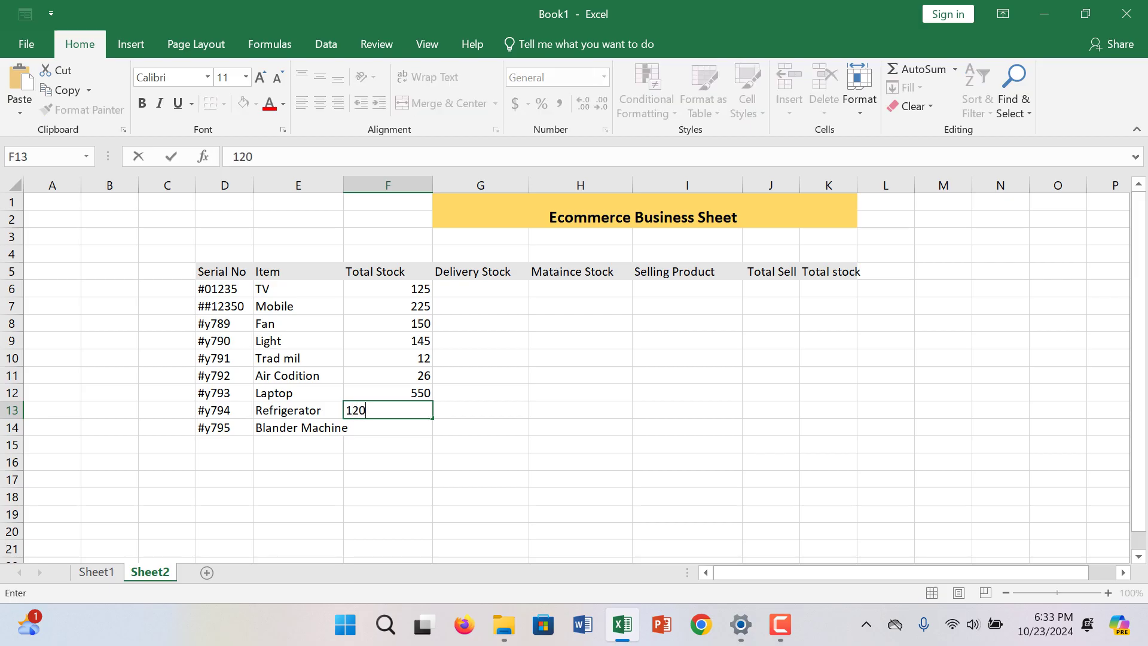
key("Return")
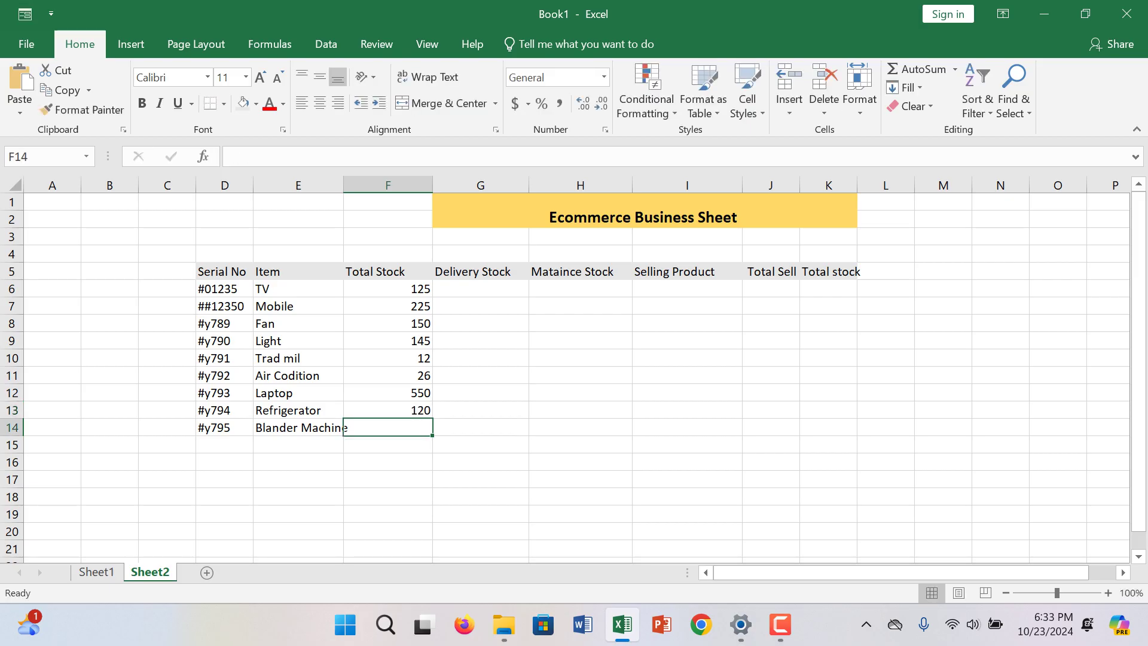
type("130")
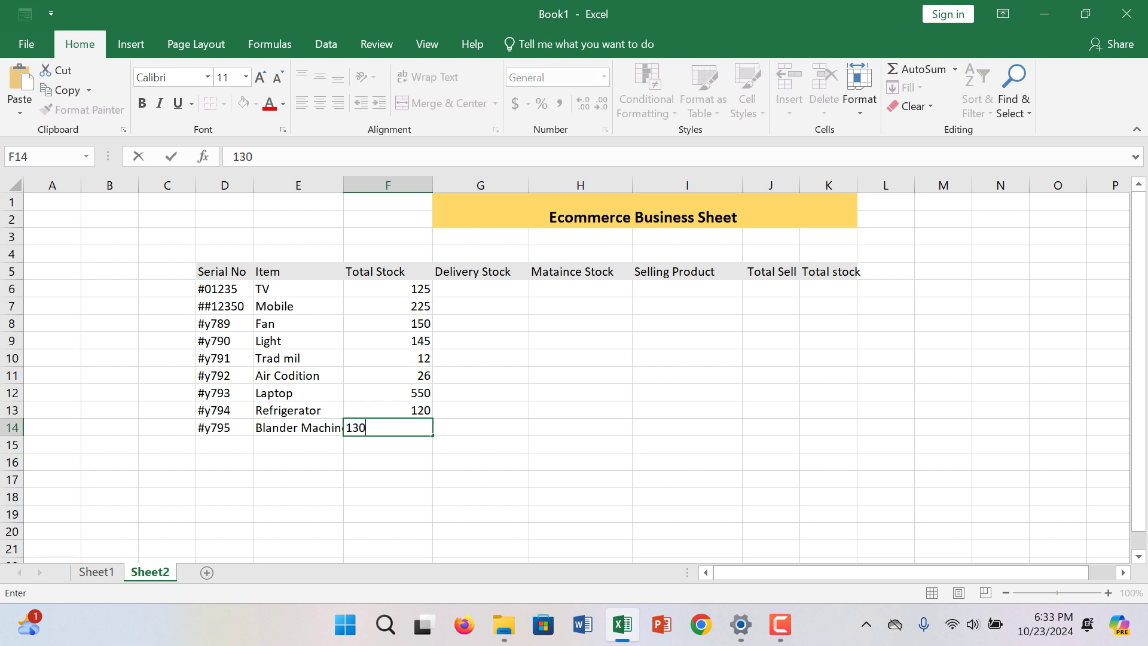
left_click(481, 306)
- Enter 25 as the Delivery Stock in G6 and fill it down through G14
left_click(481, 289)
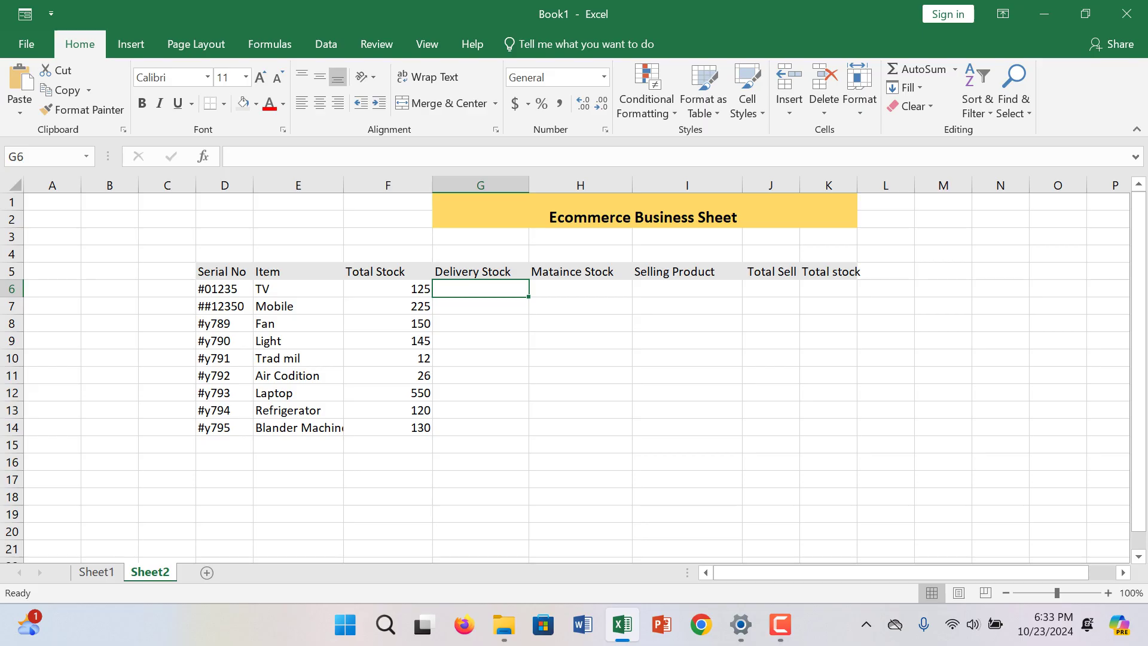
type("25")
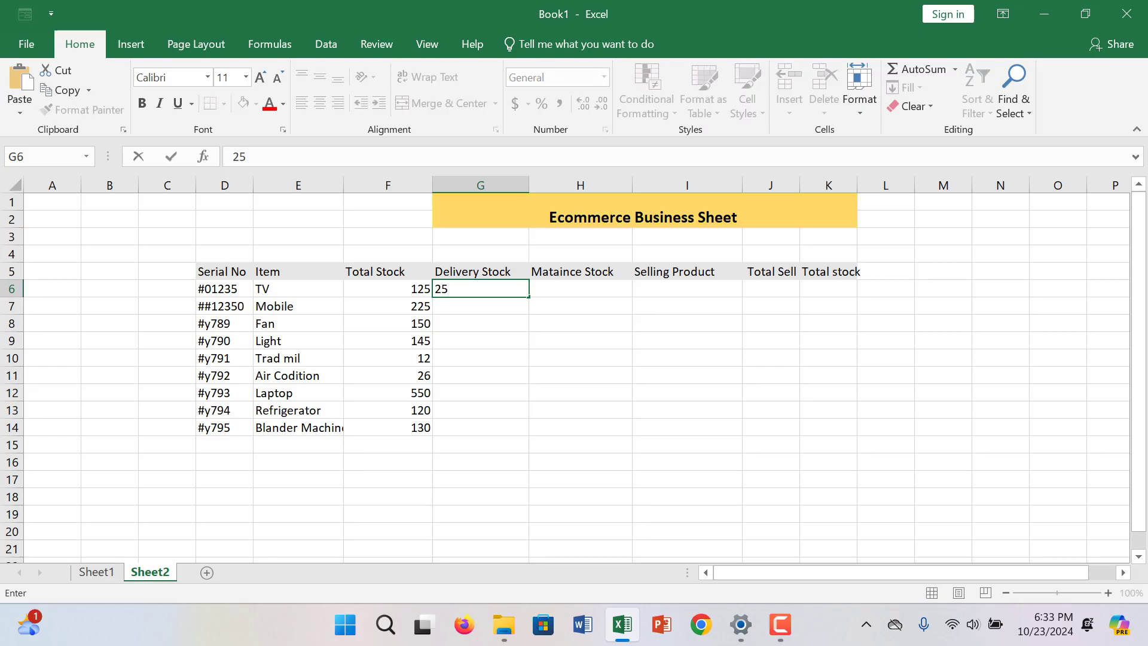
key("Return")
key("Up")
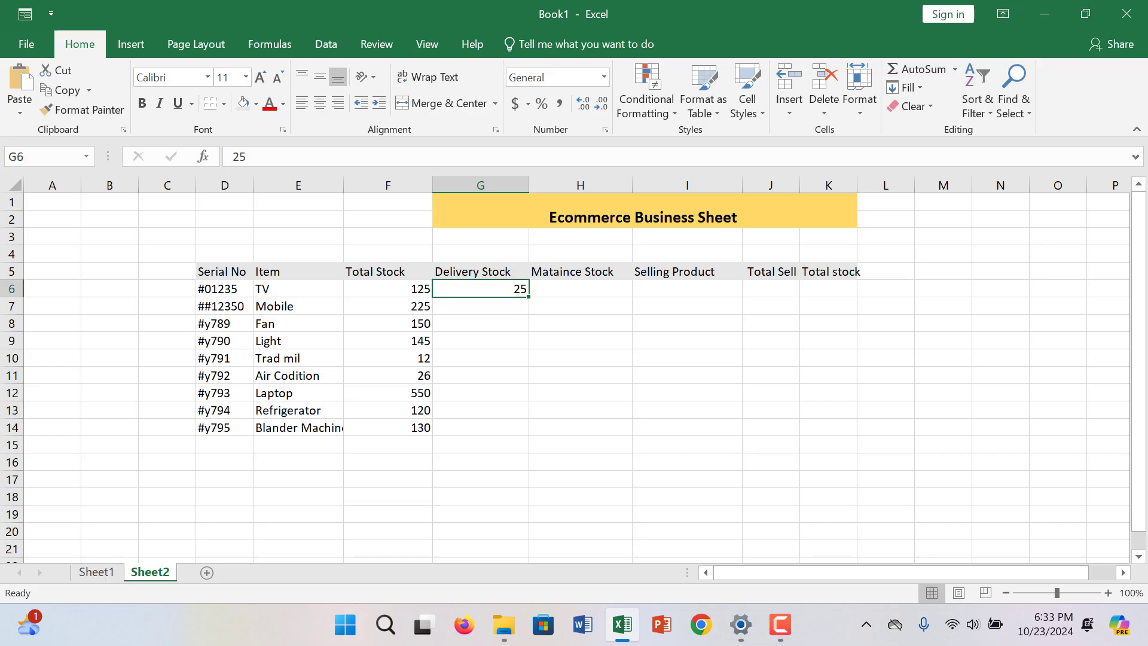
left_click_drag(528, 297, 535, 431)
- Calculate the TV's Mataince Stock in H6 with the formula =F6-G6
left_click(580, 288)
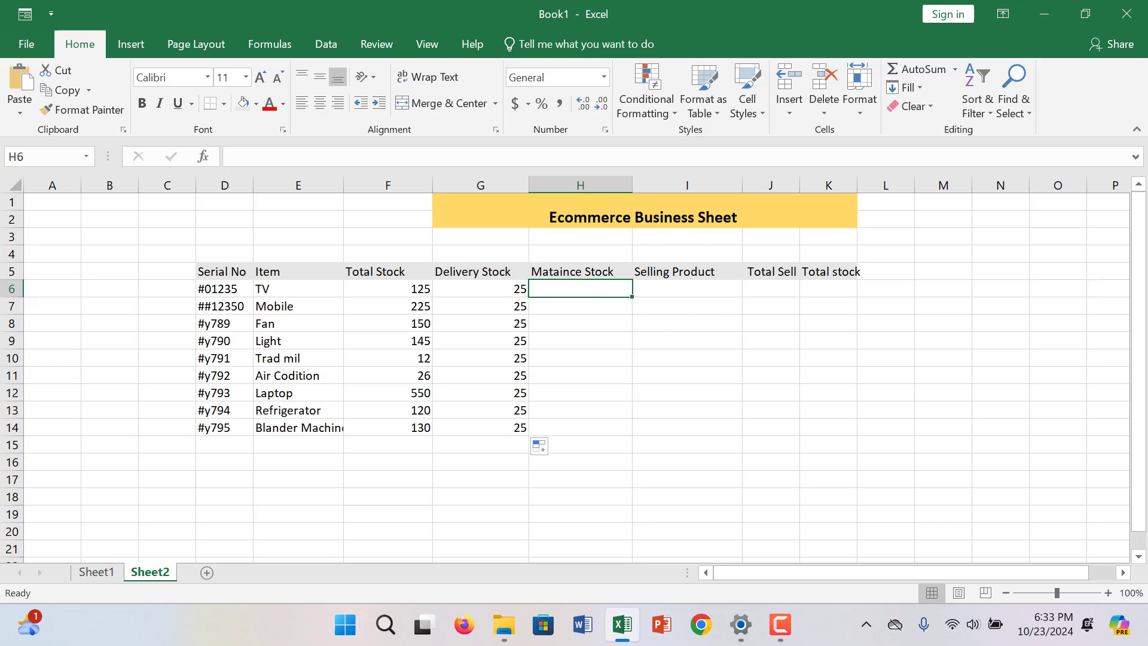
type("=")
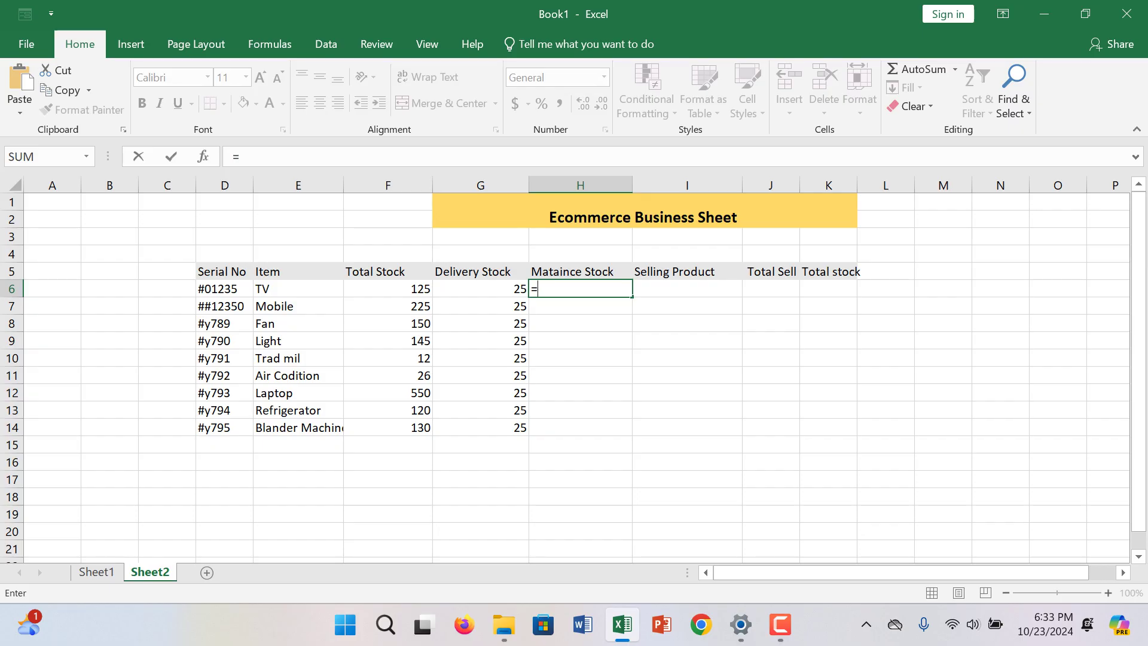
left_click(388, 288)
left_click(577, 289)
type("-")
left_click(480, 289)
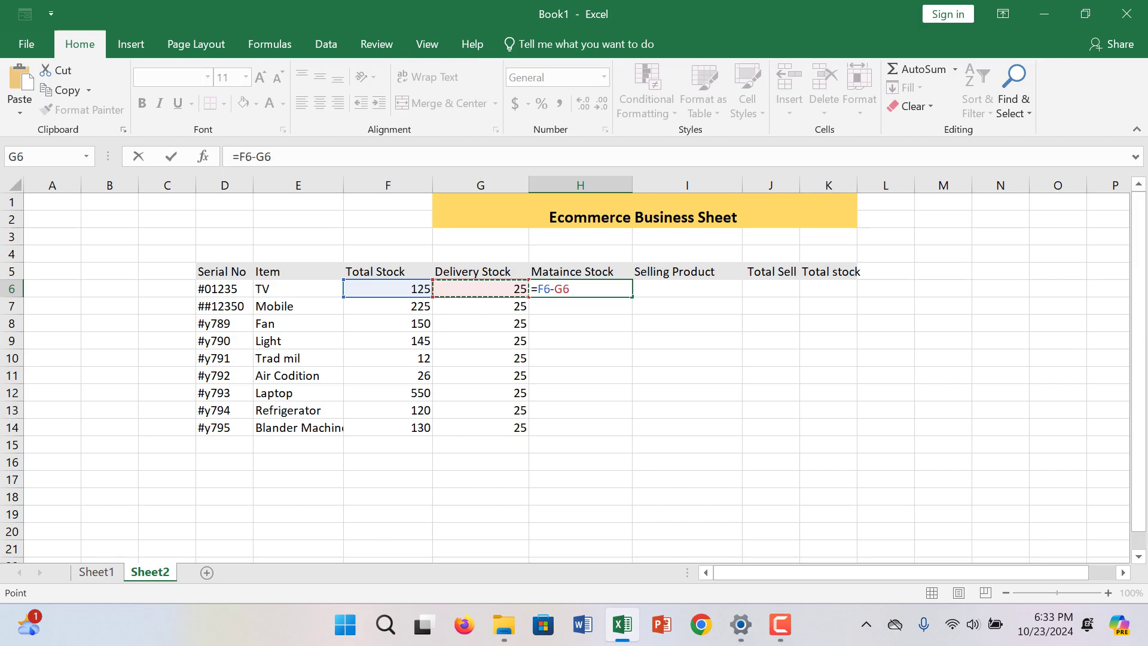
key("Return")
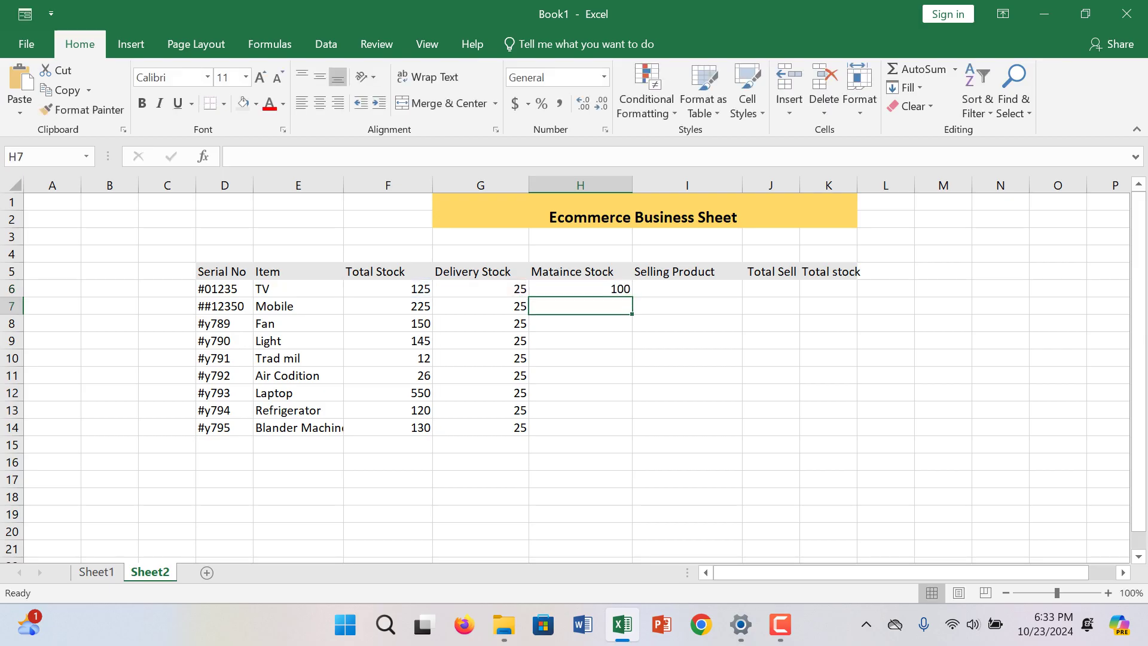
- Insert a new column before the Selling Product column
left_click(687, 289)
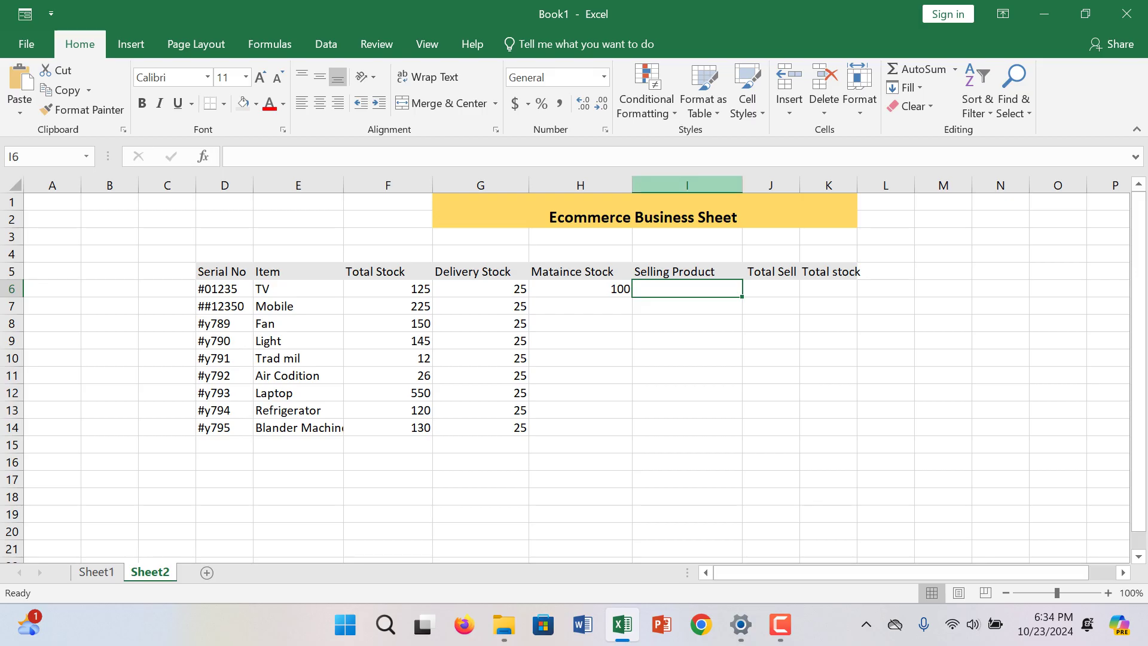
left_click(687, 185)
key("F9")
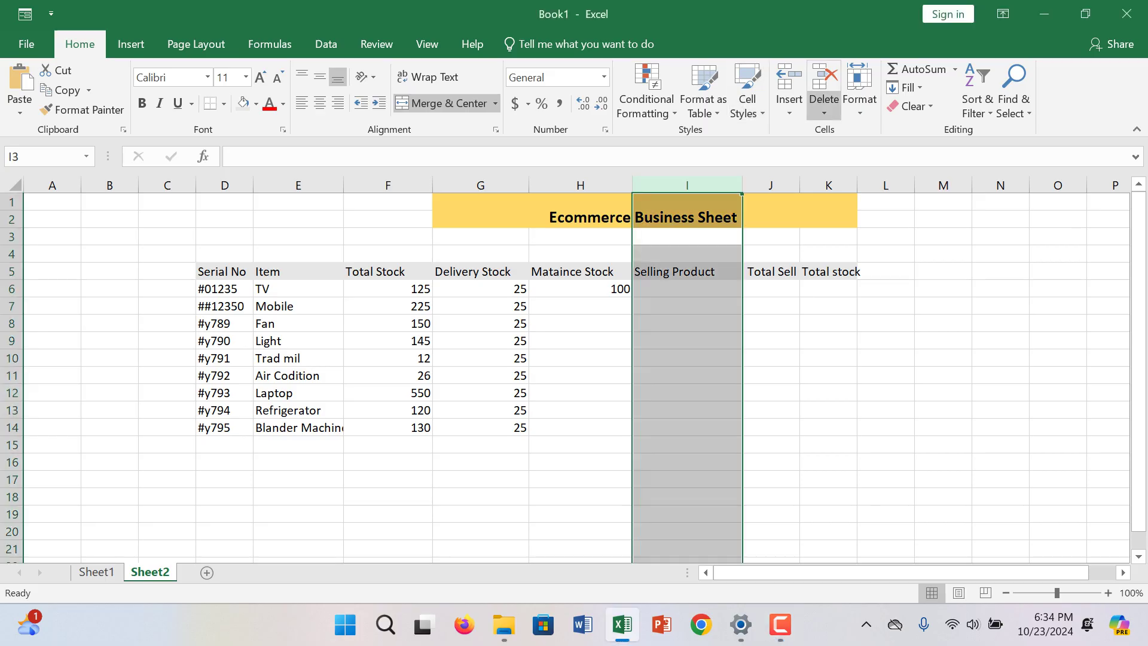
left_click(790, 81)
- Enter the header "Return Product" in cell I5 of the new column
left_click(683, 271)
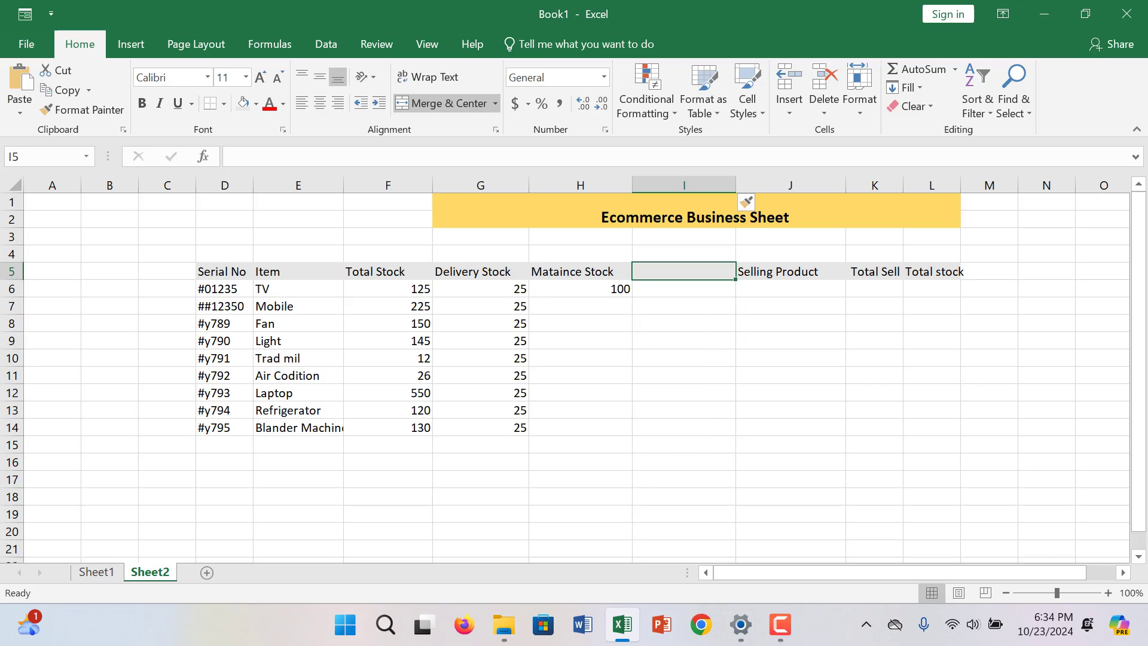
type("Rett")
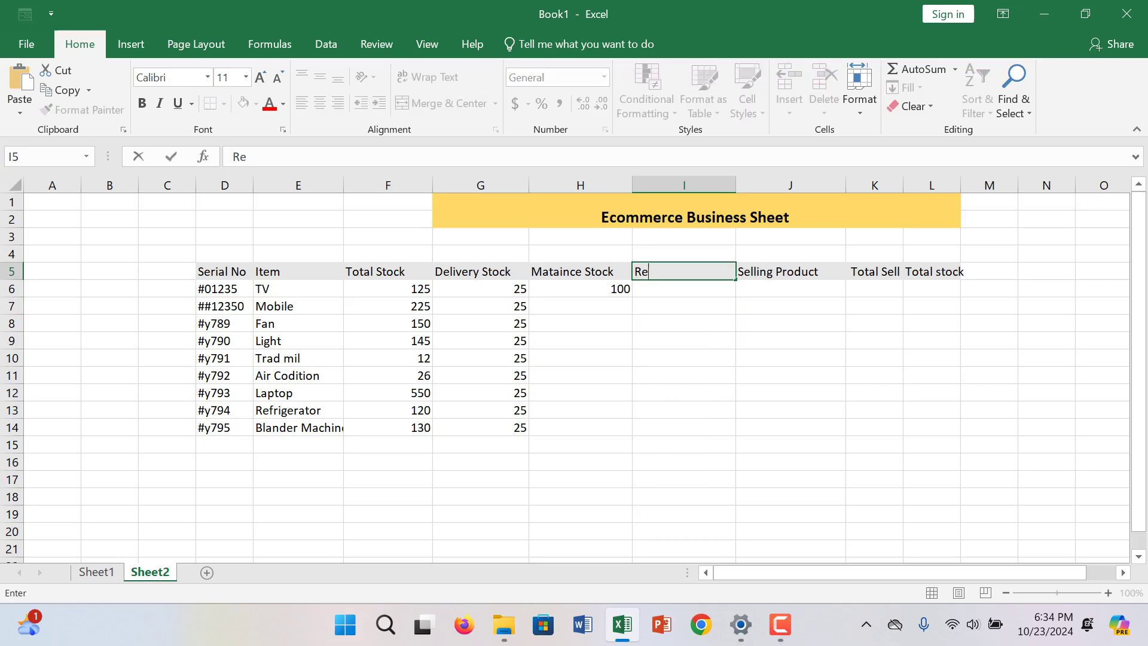
key("BackSpace")
type("uren")
key("BackSpace")
key("BackSpace")
key("super+shift+s")
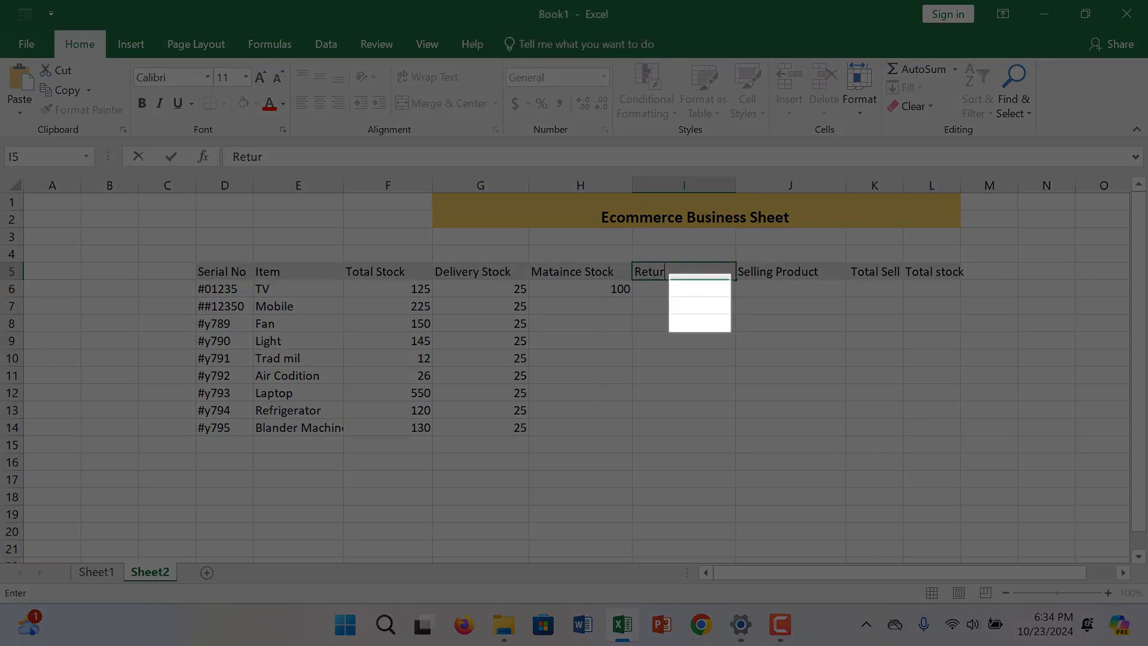
left_click(655, 33)
type("n sto")
key("BackSpace")
key("BackSpace")
key("BackSpace")
key("BackSpace")
type("Pro")
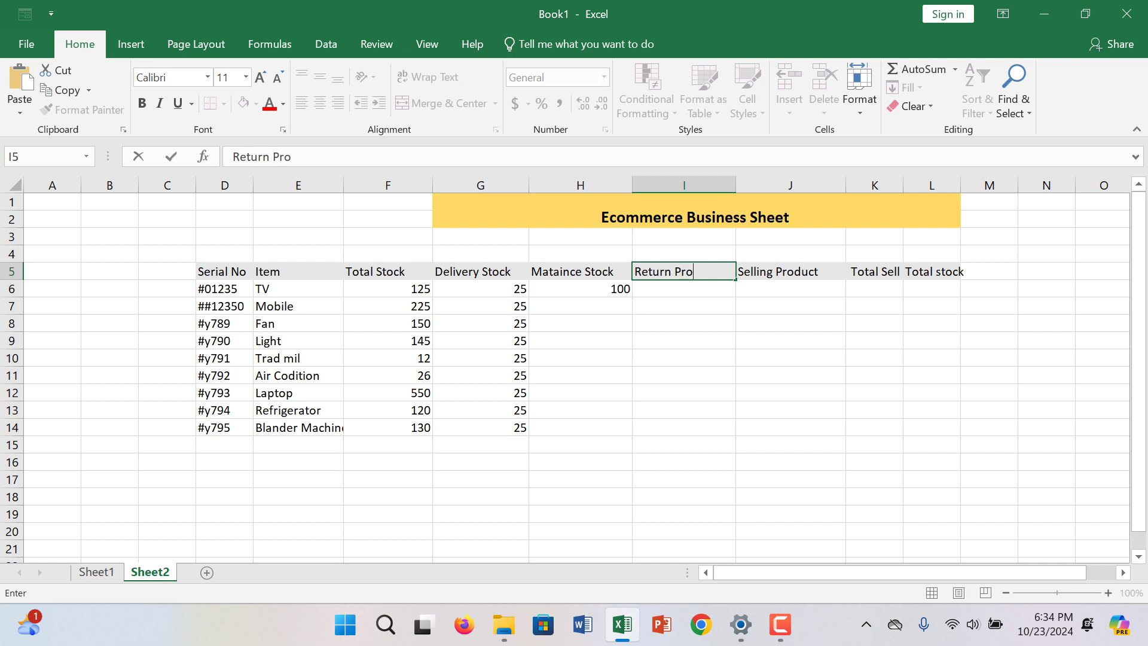
type("duct")
key("Return")
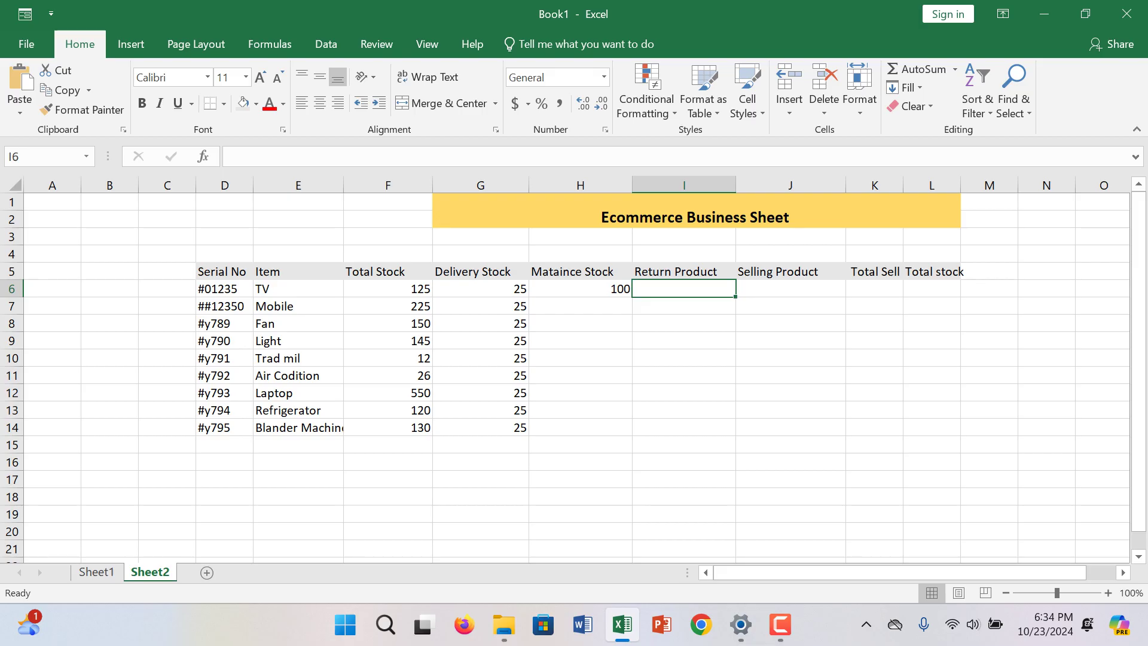
- Enter 5 as the TV's Return Product in I6 and calculate its Selling Product in J6 with =G6-I6
type("5")
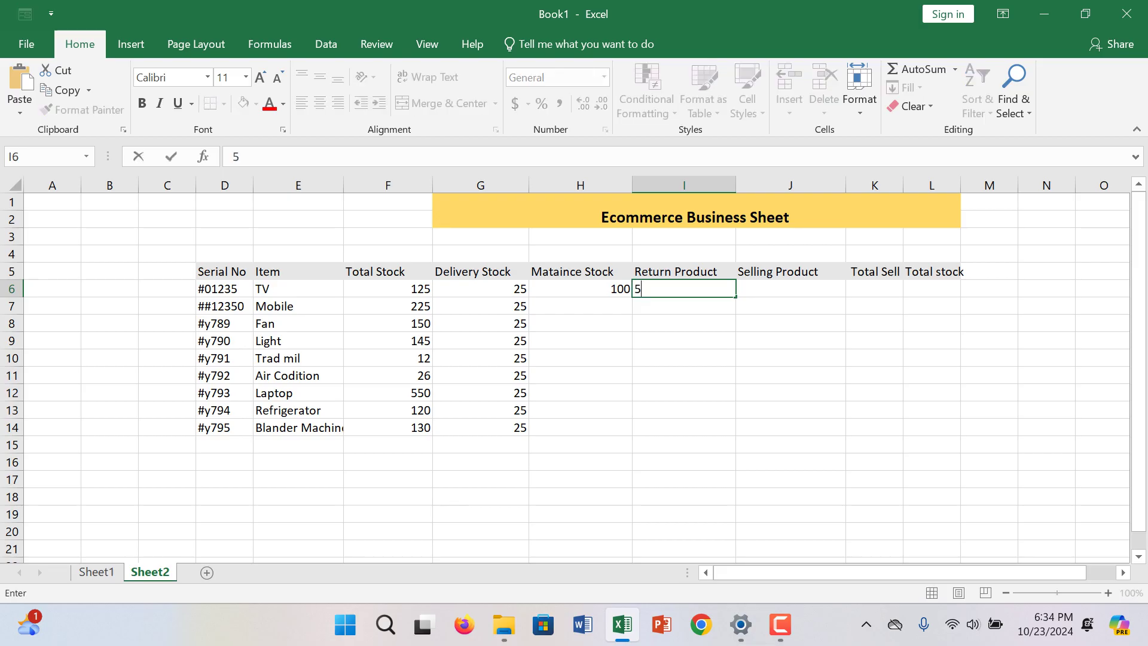
key("Tab")
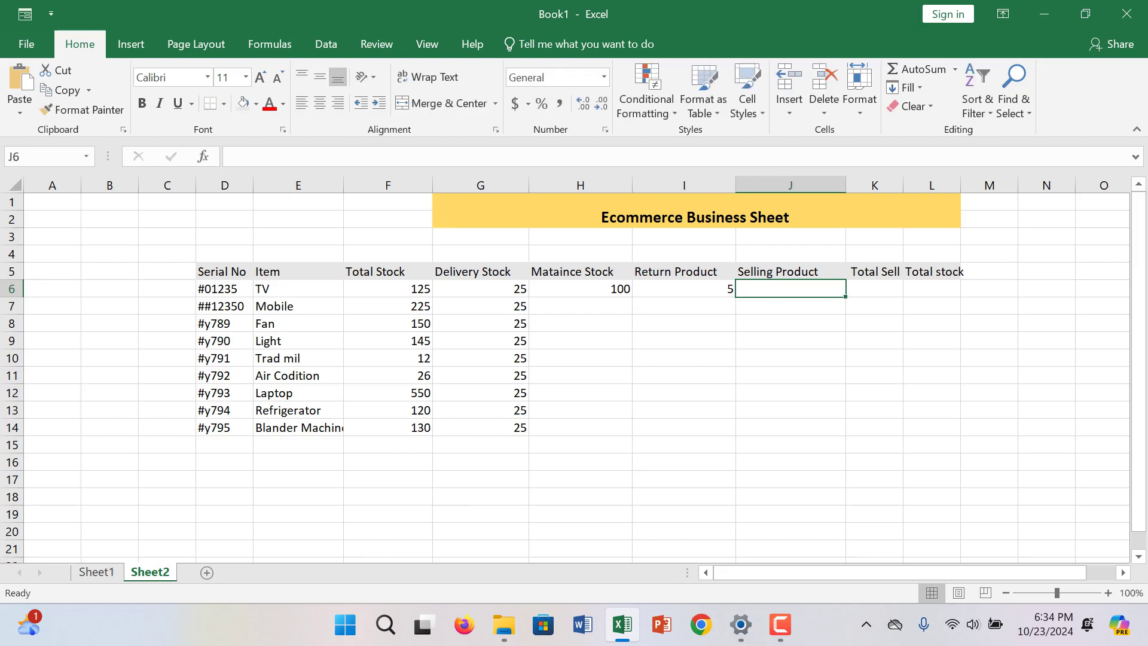
type("=")
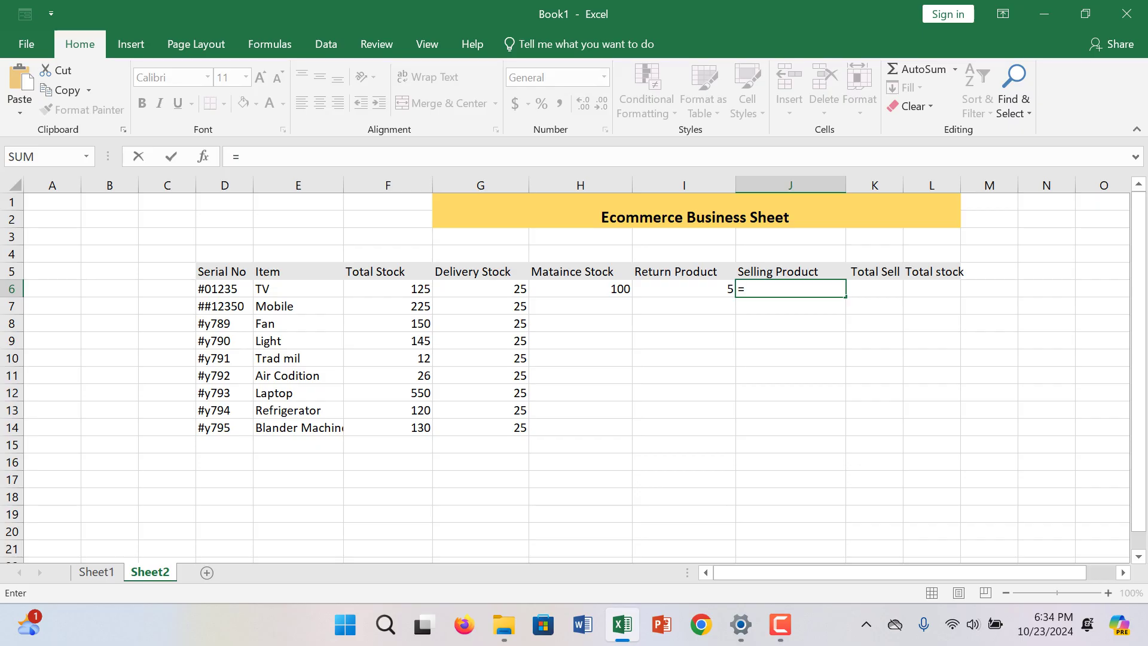
left_click(480, 289)
type("-")
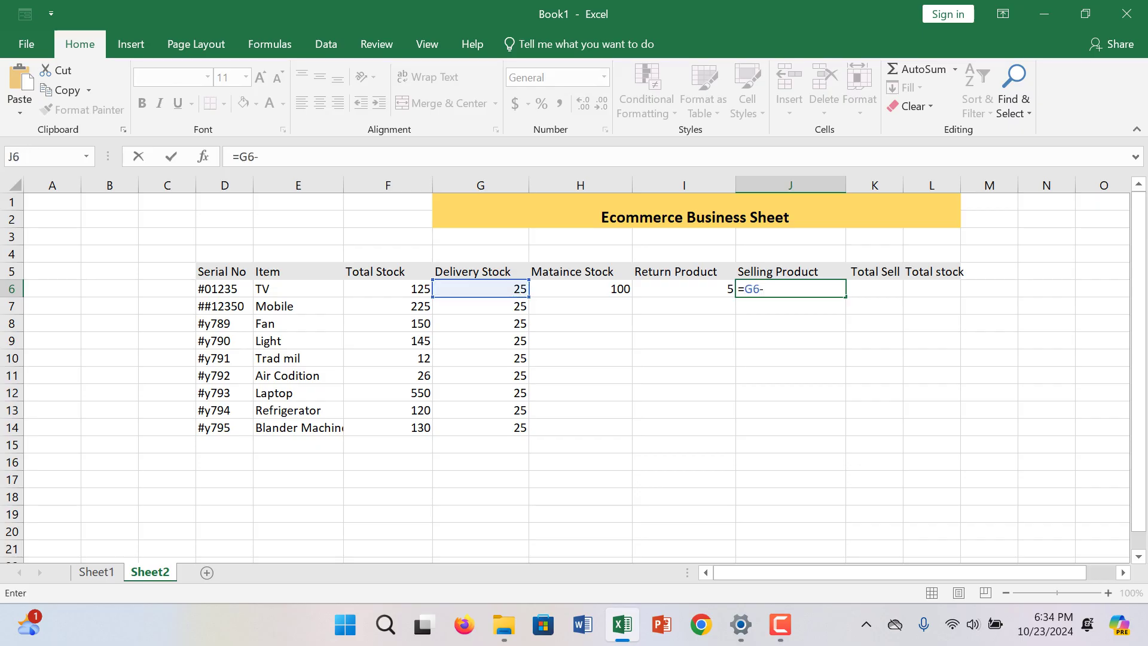
left_click(683, 289)
key("Return")
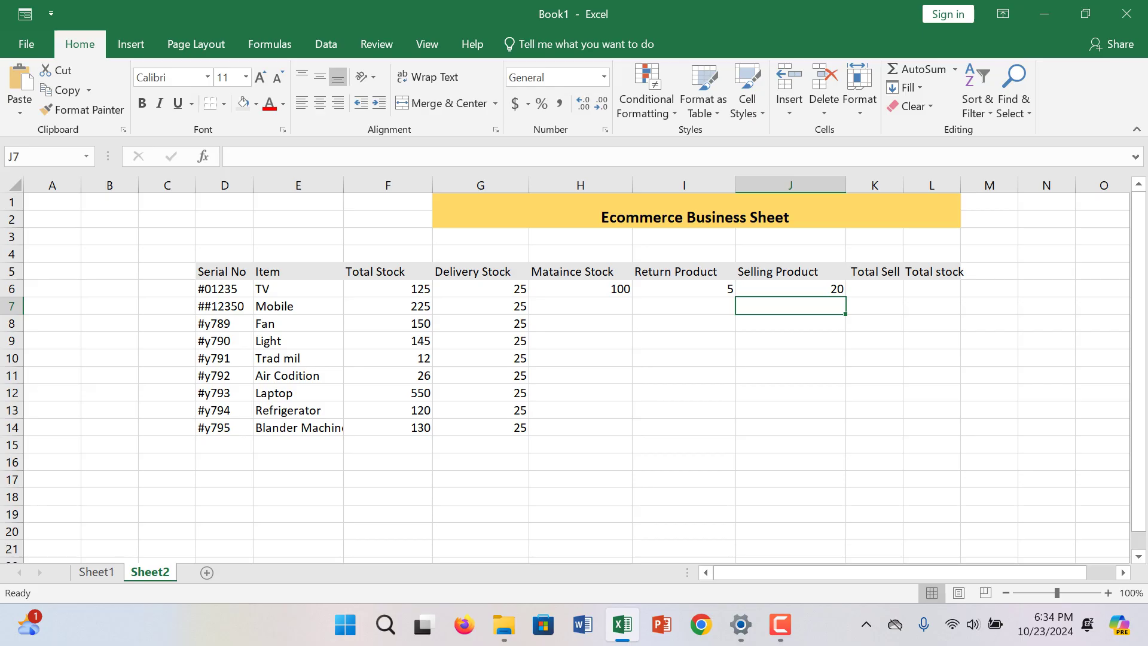
- Change the TV's Delivery Stock in G6 to 28
left_click(480, 288)
key("F2")
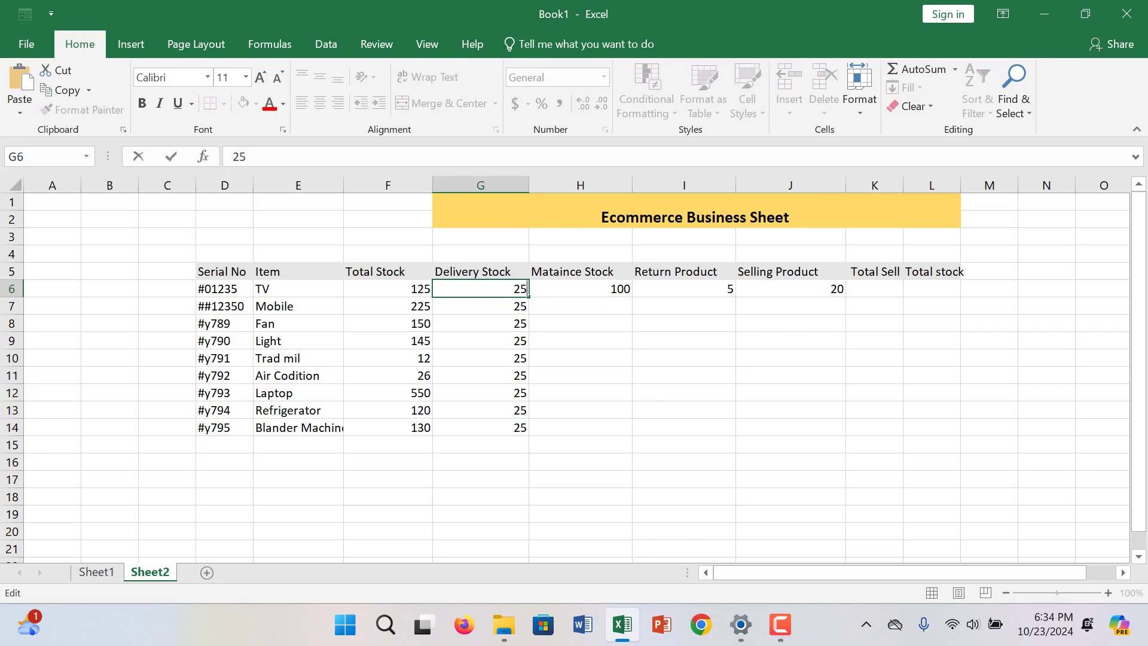
key("BackSpace")
type("8")
left_click(874, 340)
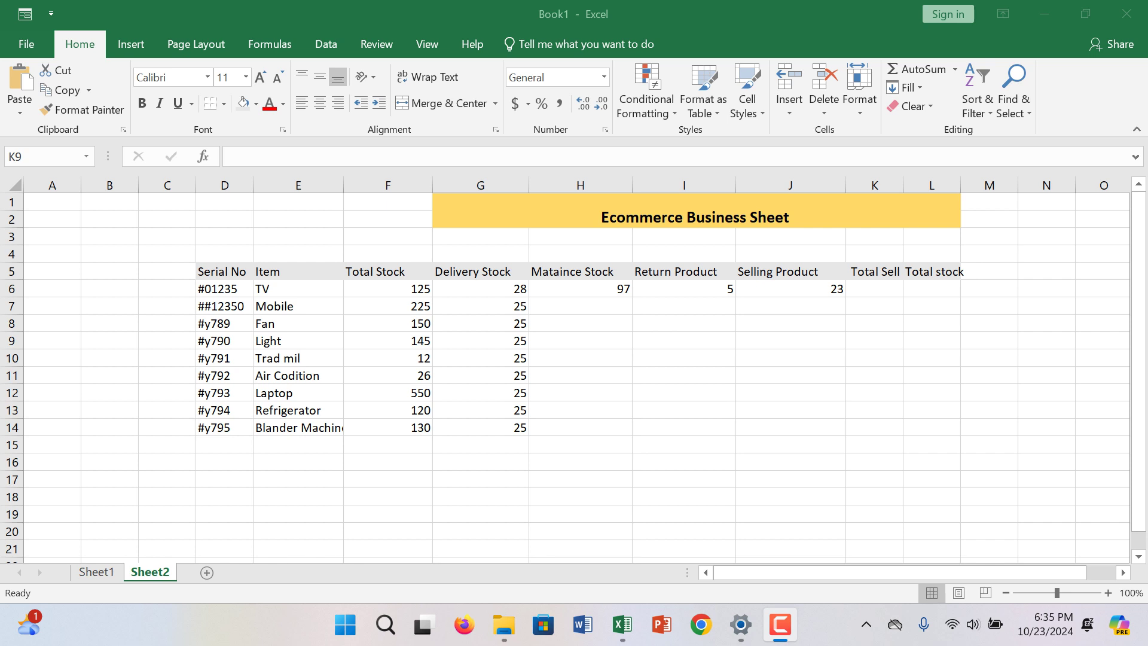
- Widen column K to give the Total Sell column more room
double_click(874, 340)
left_click(874, 185)
left_click_drag(904, 185, 936, 184)
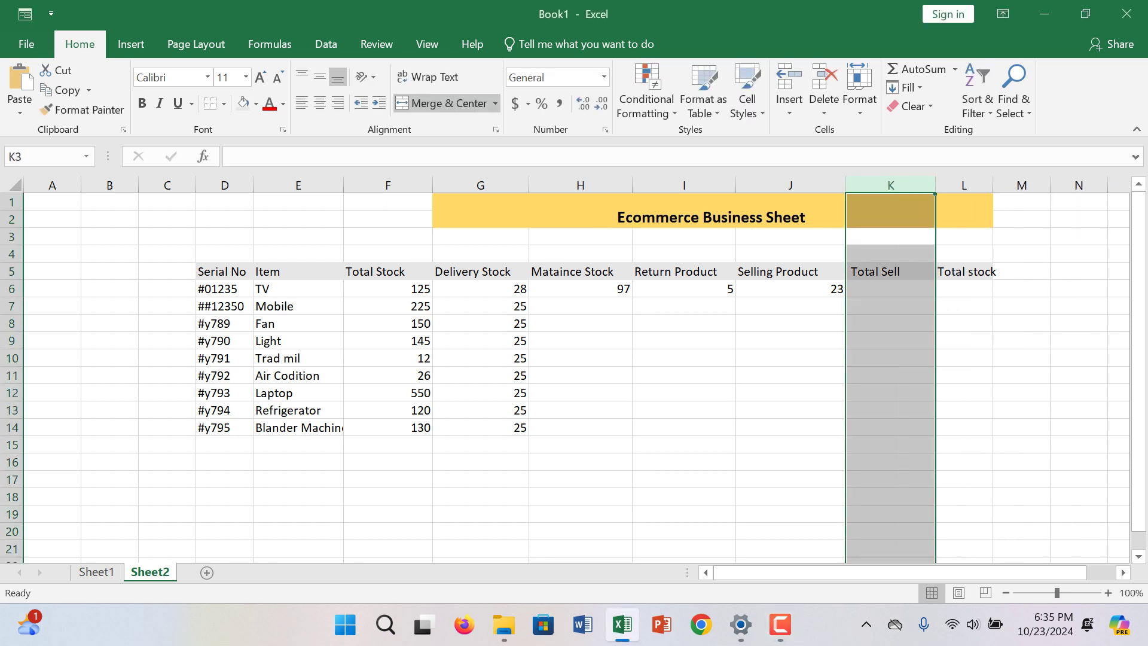
- Set the TV's Total Sell in K6 to the Selling Product value with the formula =J6
left_click(480, 289)
left_click(890, 288)
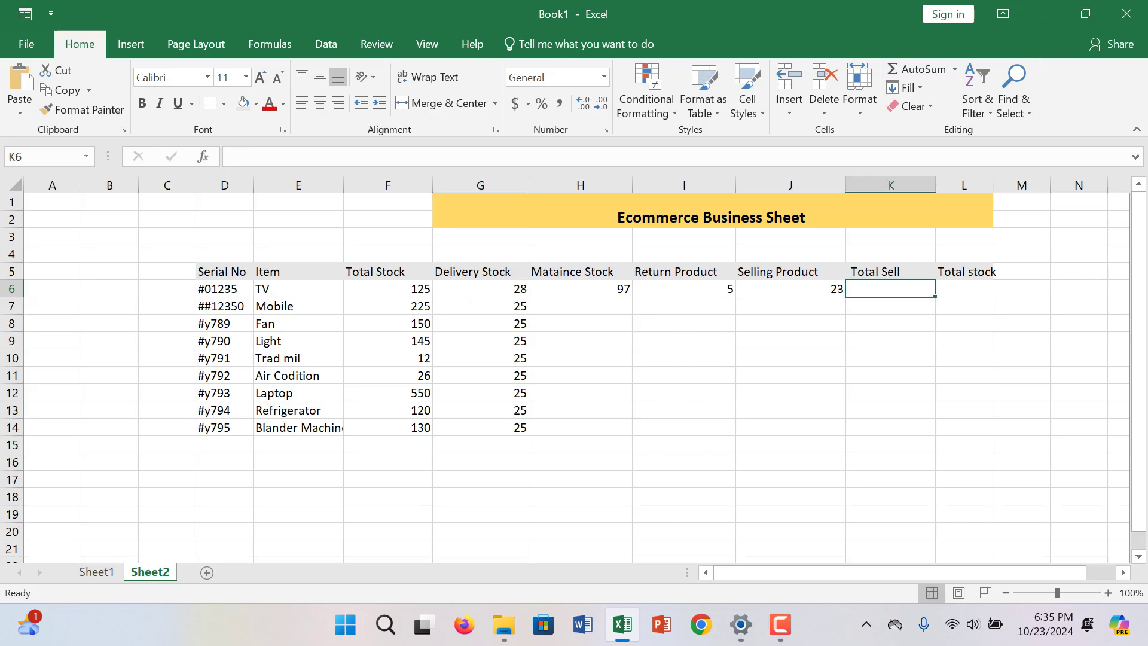
type("=")
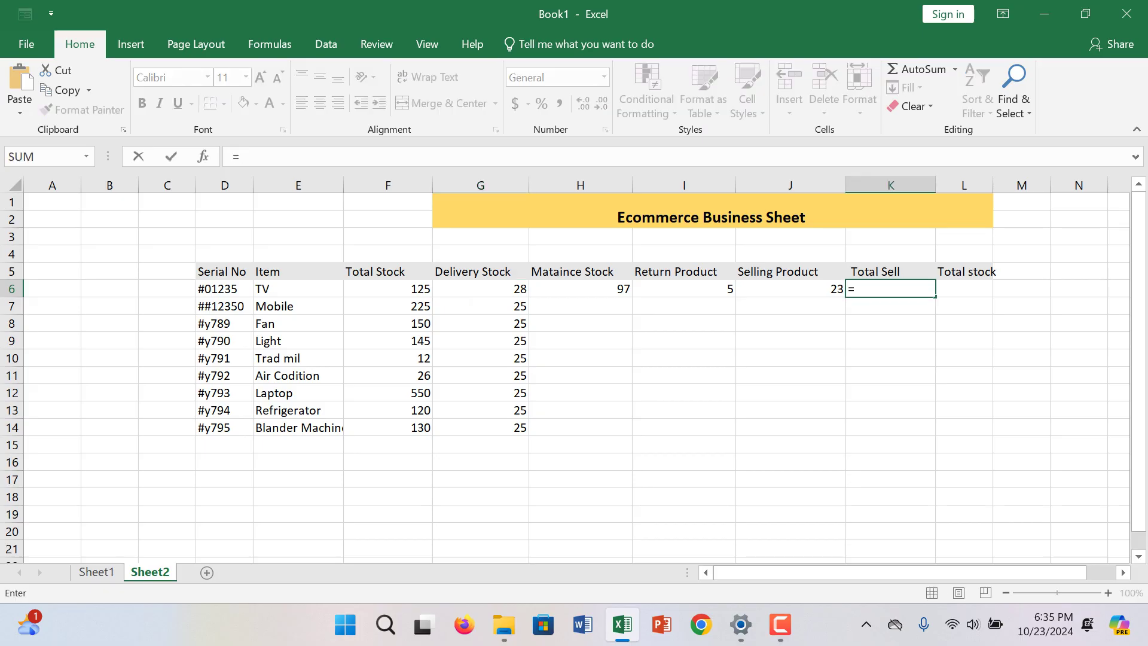
left_click(790, 288)
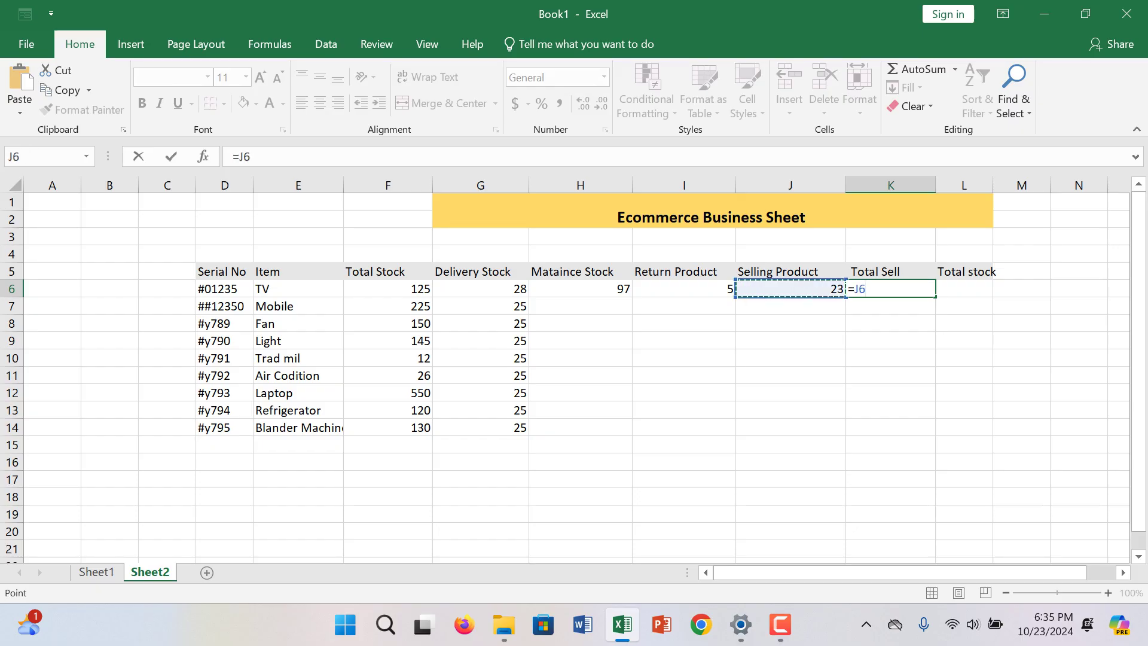
key("Return")
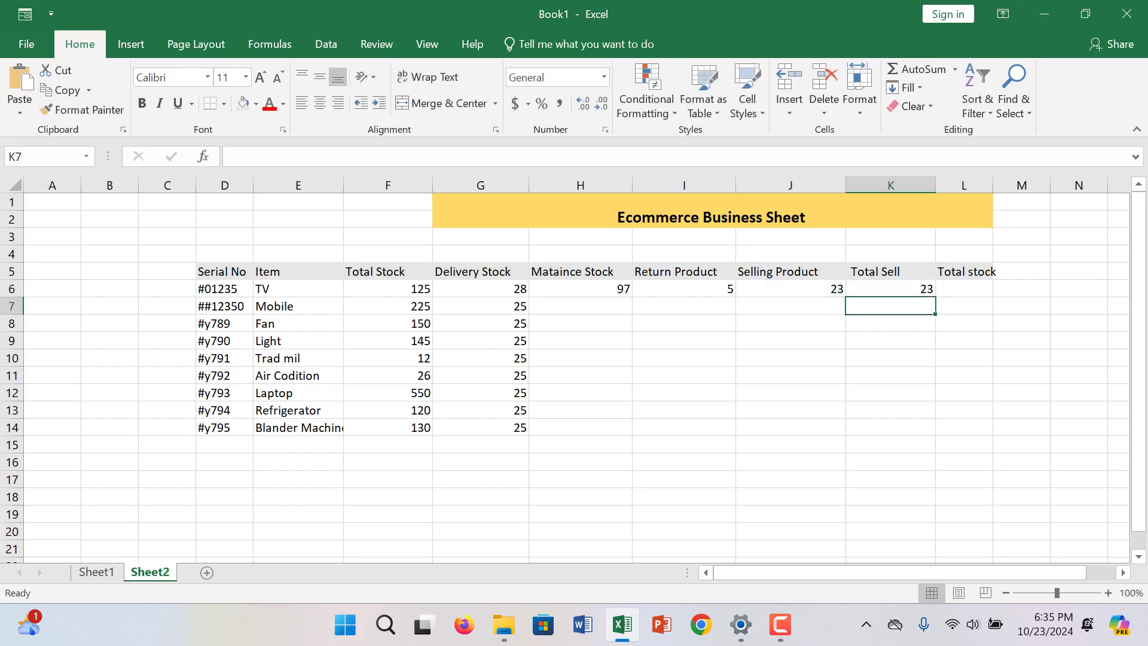
- Widen column L and calculate the TV's Total stock in L6 with the formula =SUM(G6+K6-H6)
left_click(964, 289)
left_click_drag(992, 184, 1017, 185)
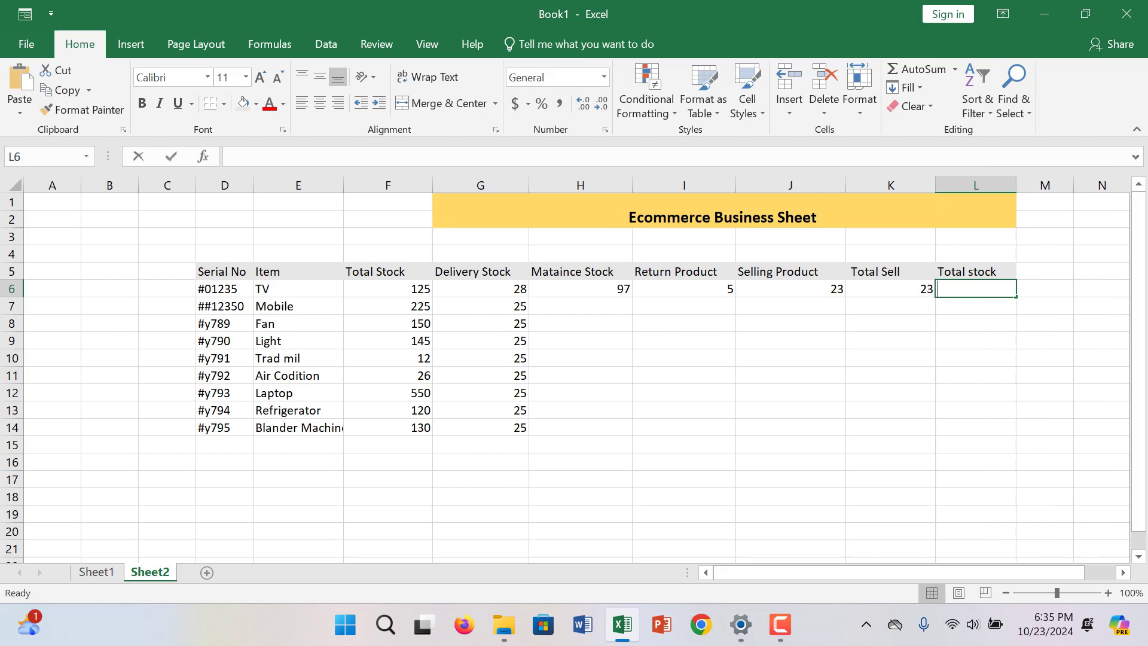
type("=sum(")
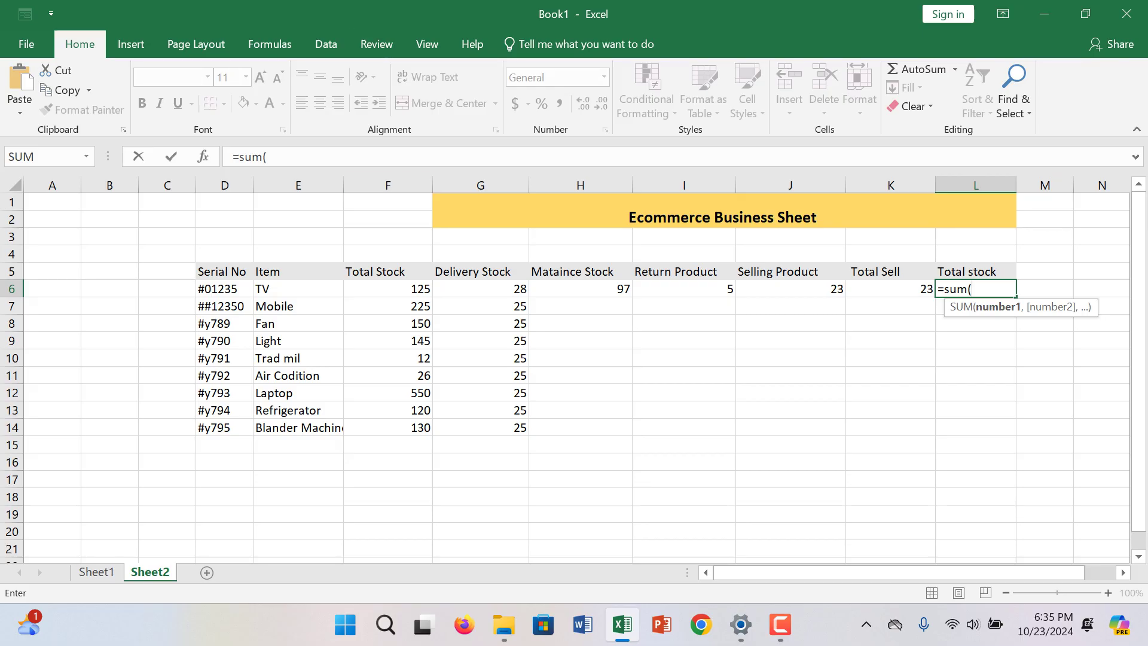
left_click(480, 288)
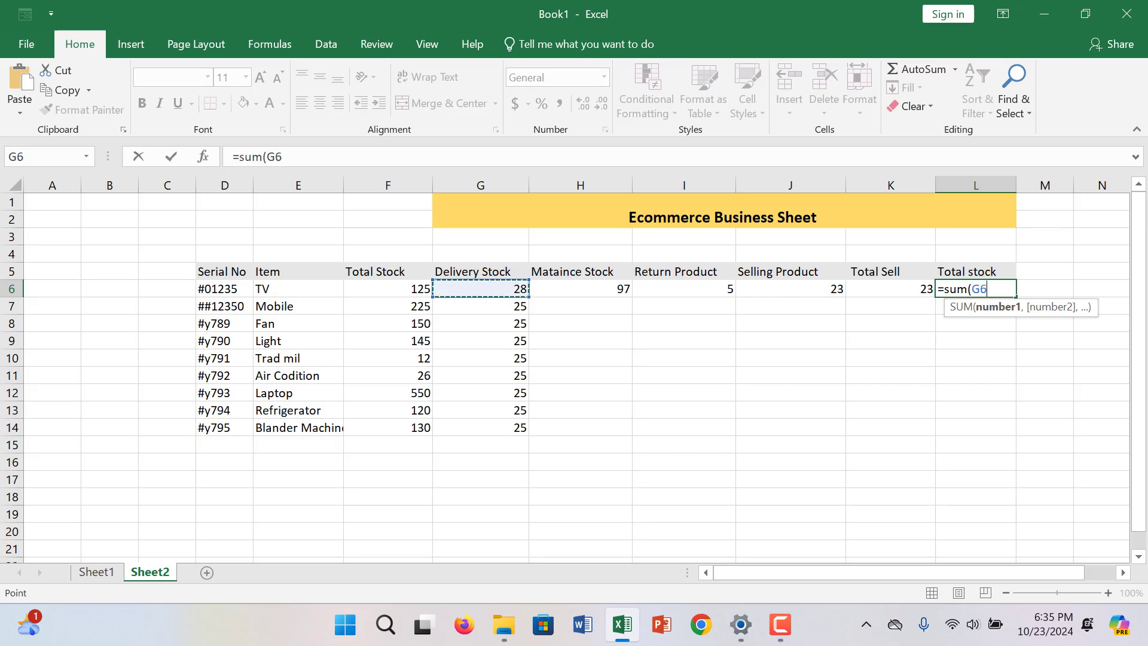
type("+")
key("Left")
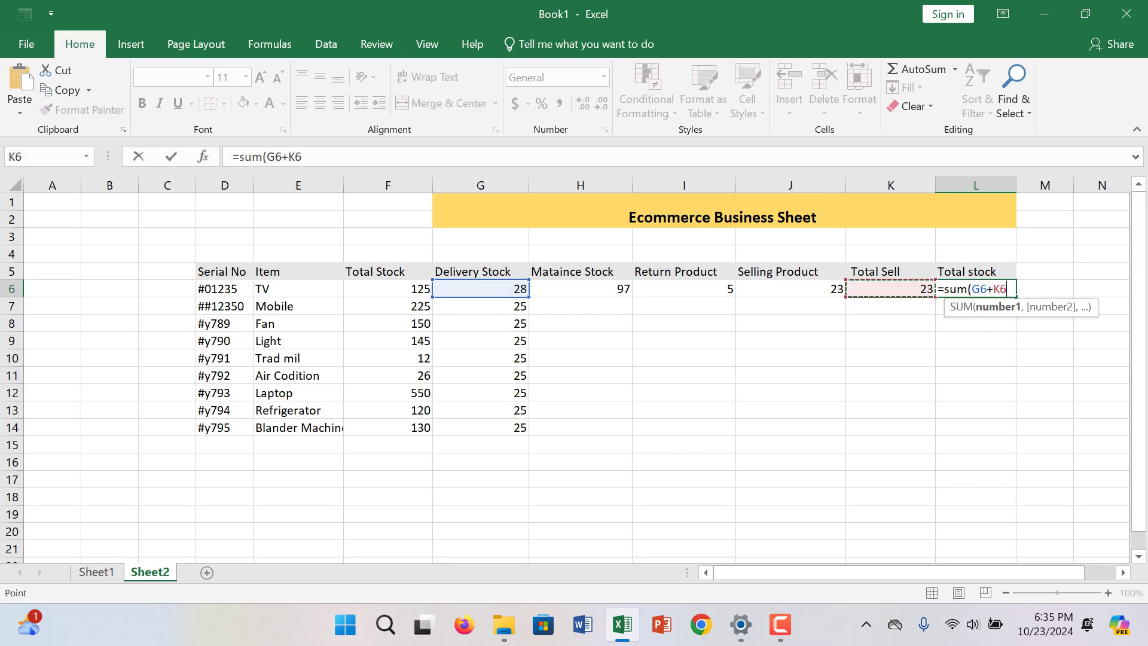
type("-")
left_click(580, 288)
type(")")
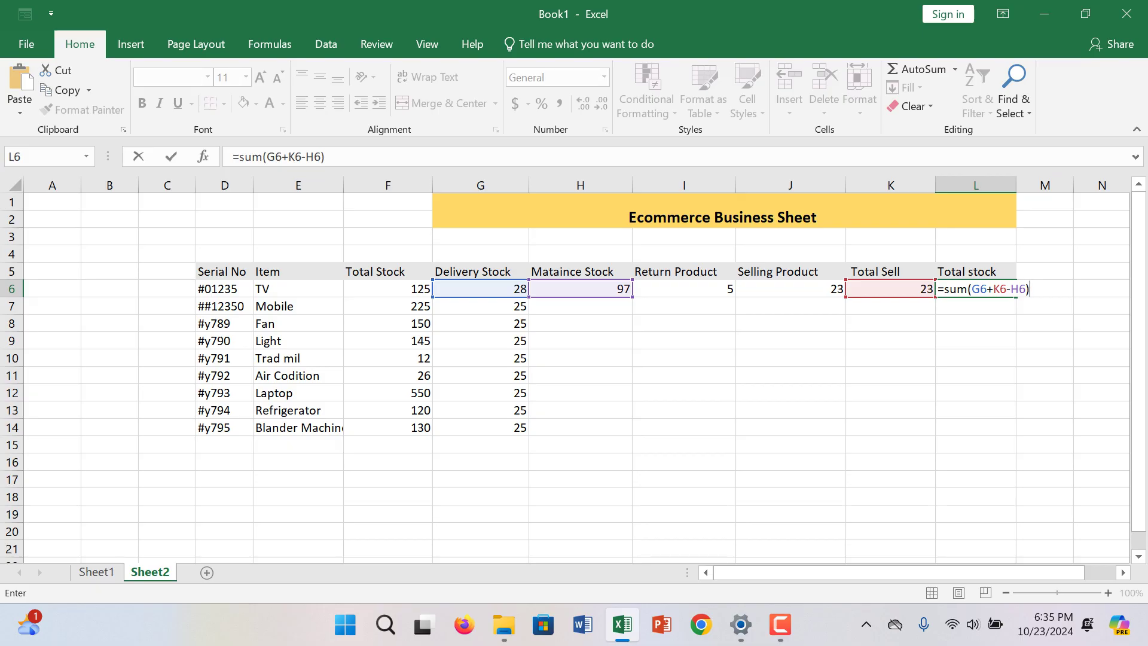
key("Return")
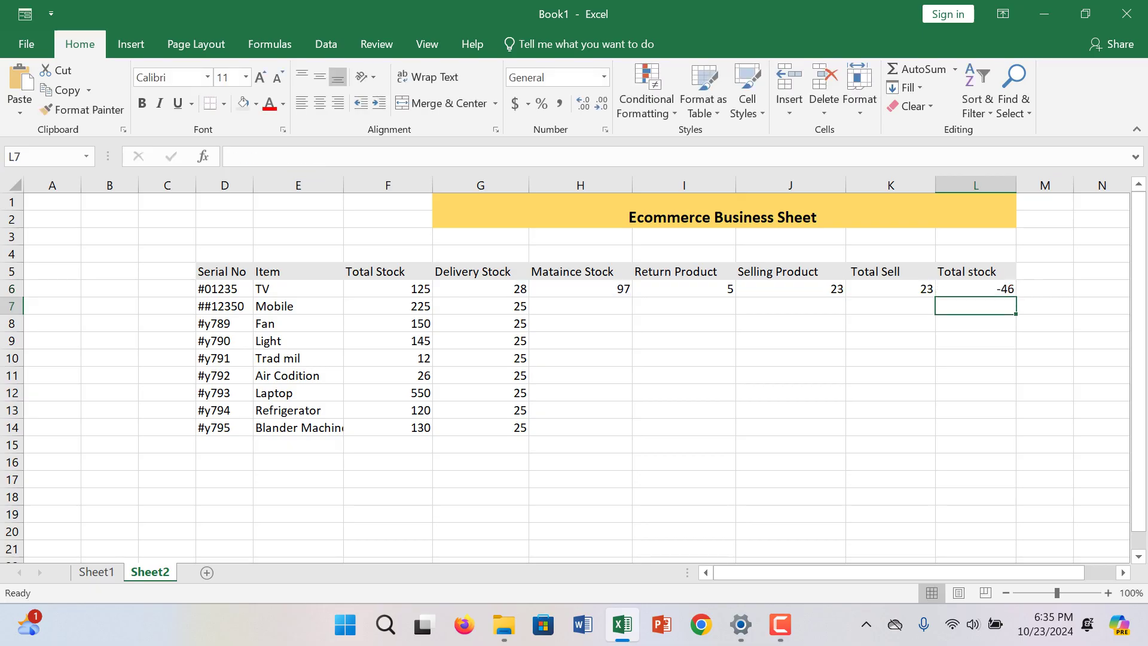
- Fill the Total stock formula in L6 and the Mataince Stock formula in H6 down to row 14
left_click(976, 288)
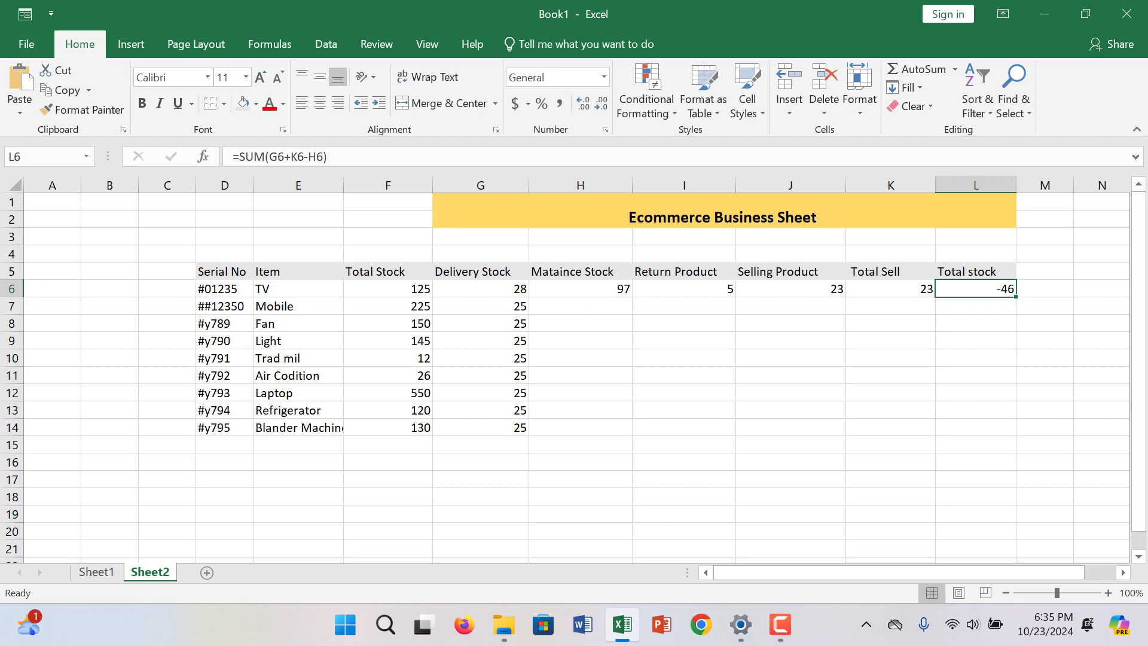
left_click_drag(1015, 297, 1010, 434)
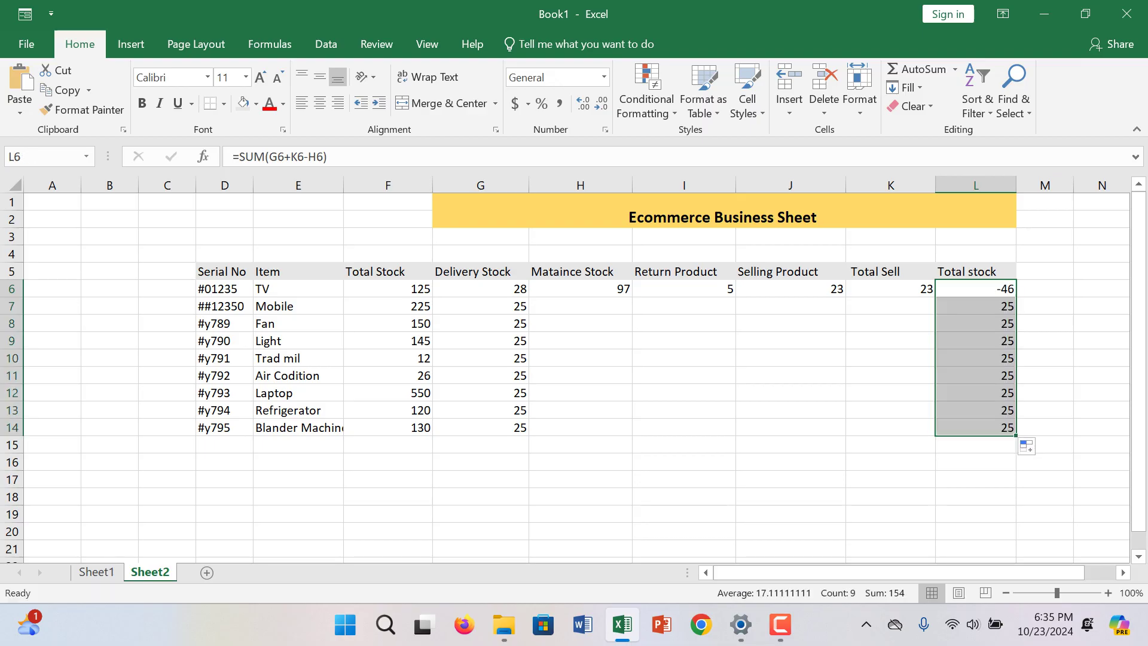
left_click(580, 289)
left_click_drag(632, 298, 629, 428)
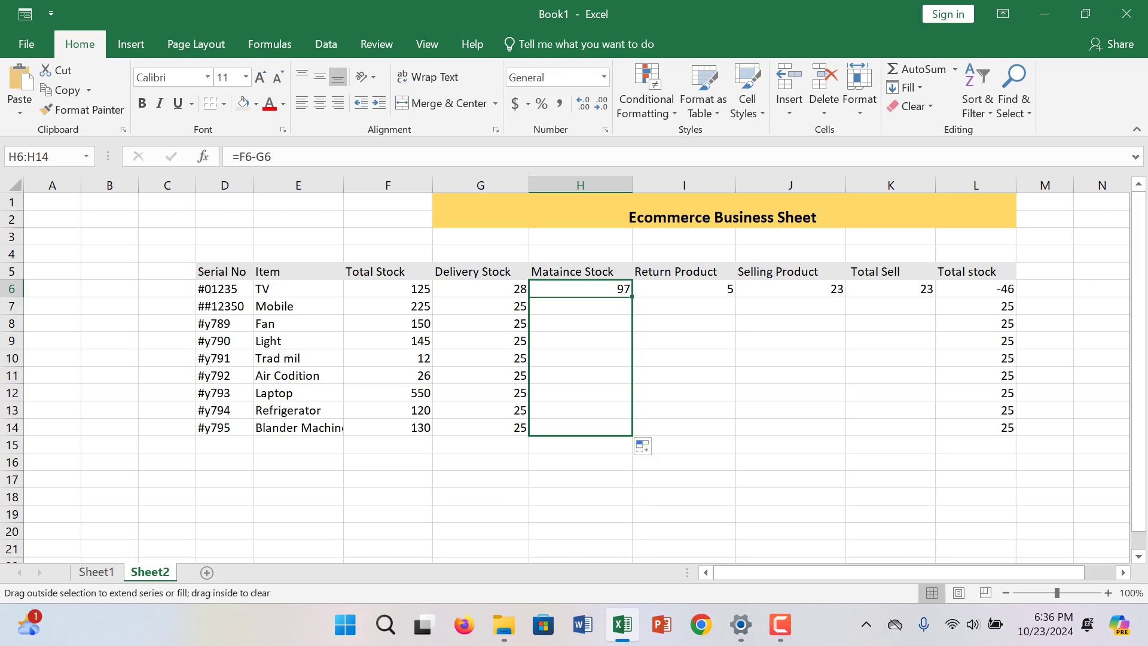
- Copy the TV's Return Product, Selling Product and Total Sell entries in I6:K6 down each column to row 14
left_click(684, 289)
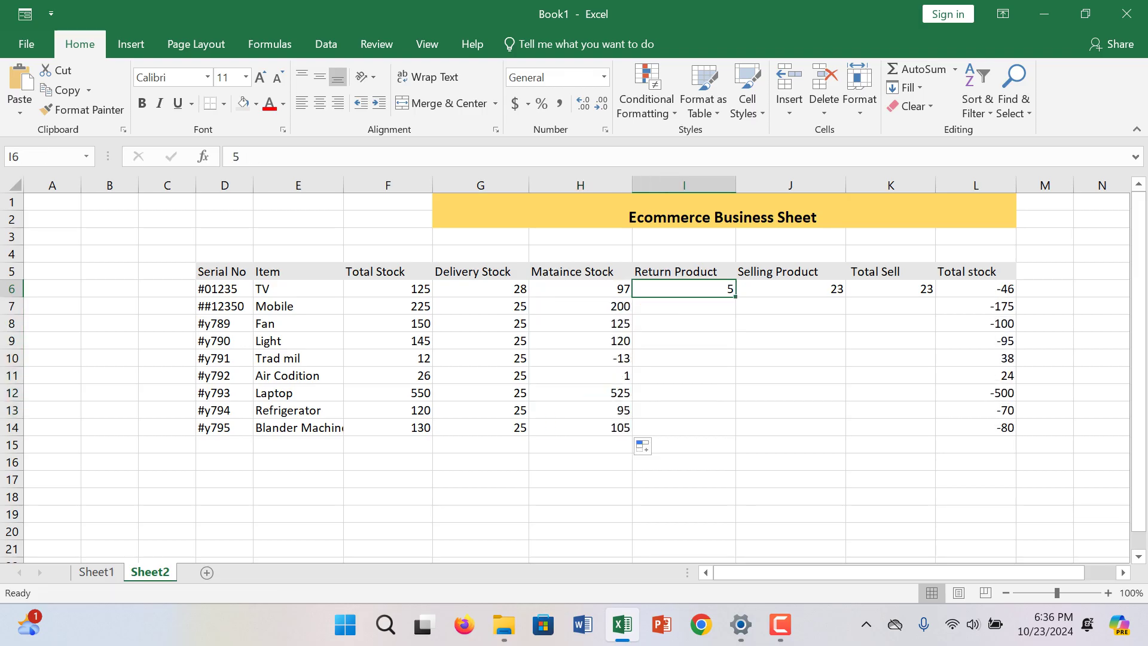
left_click_drag(735, 297, 735, 431)
left_click(790, 289)
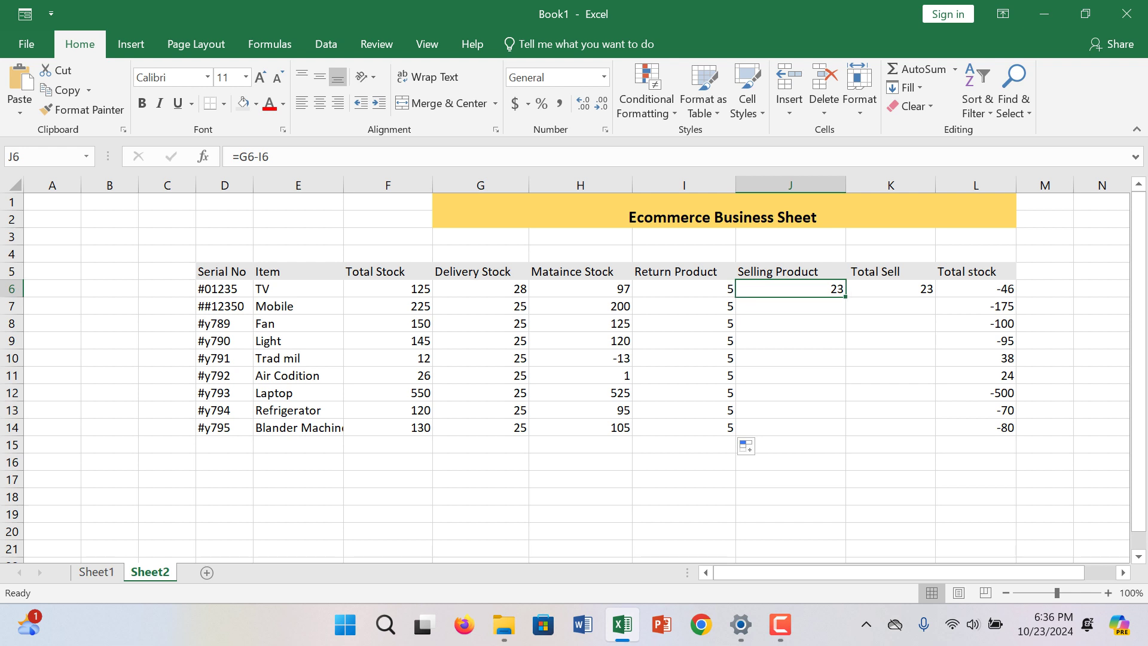
left_click_drag(846, 296, 845, 430)
left_click(891, 288)
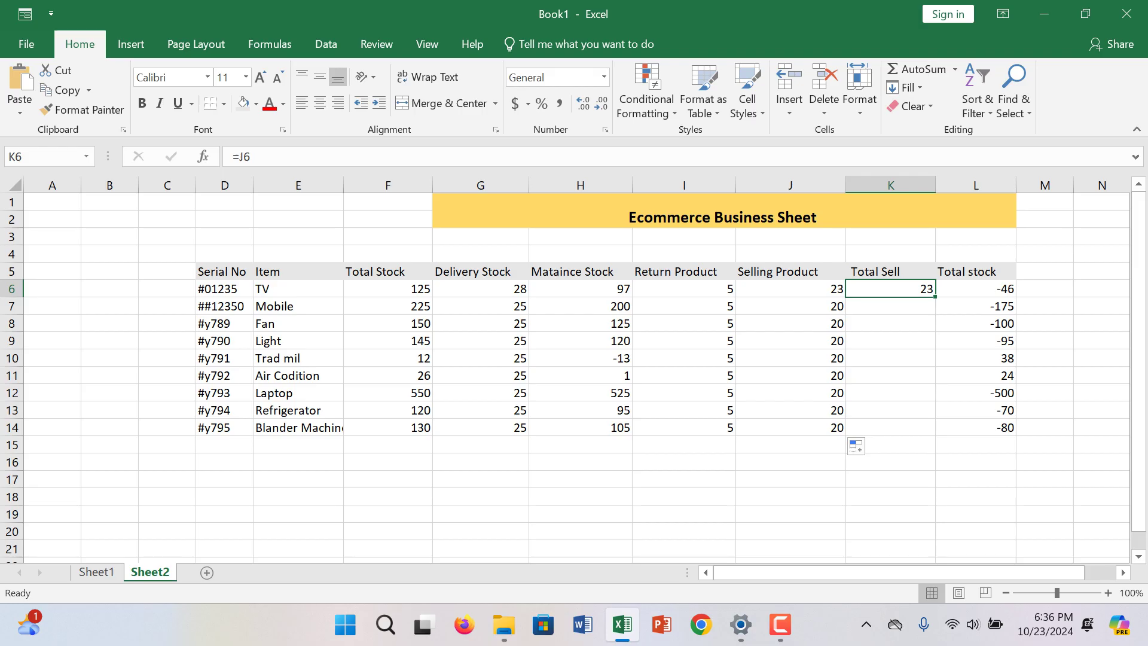
left_click_drag(934, 296, 934, 430)
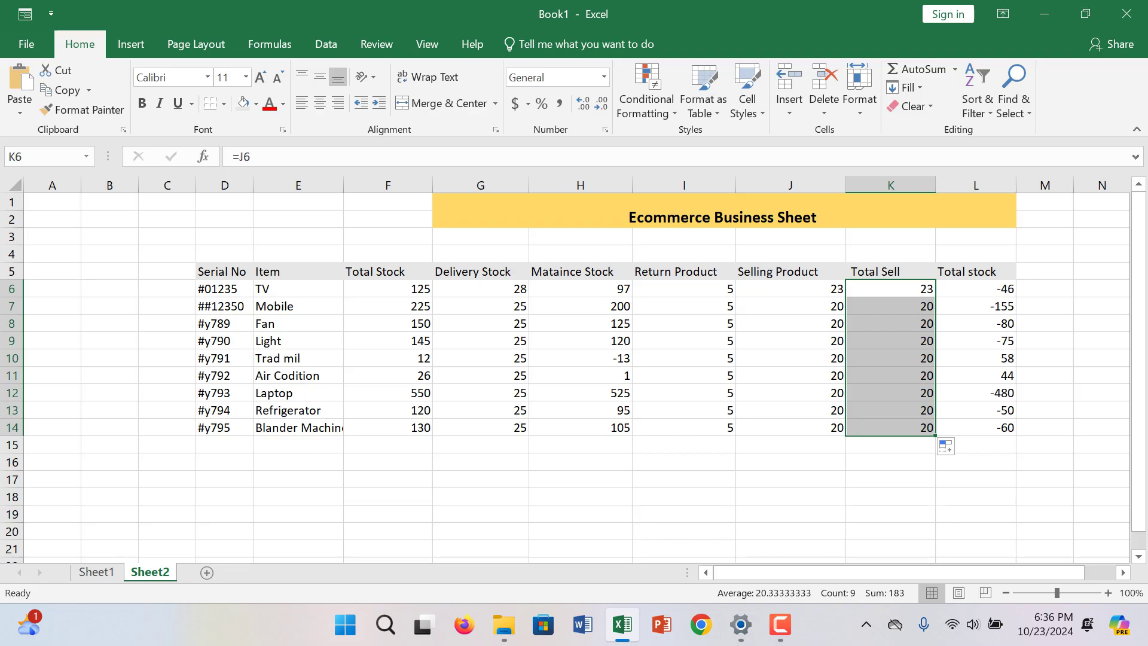
- Change the TV's Total Stock in F6 to 725
left_click(388, 288)
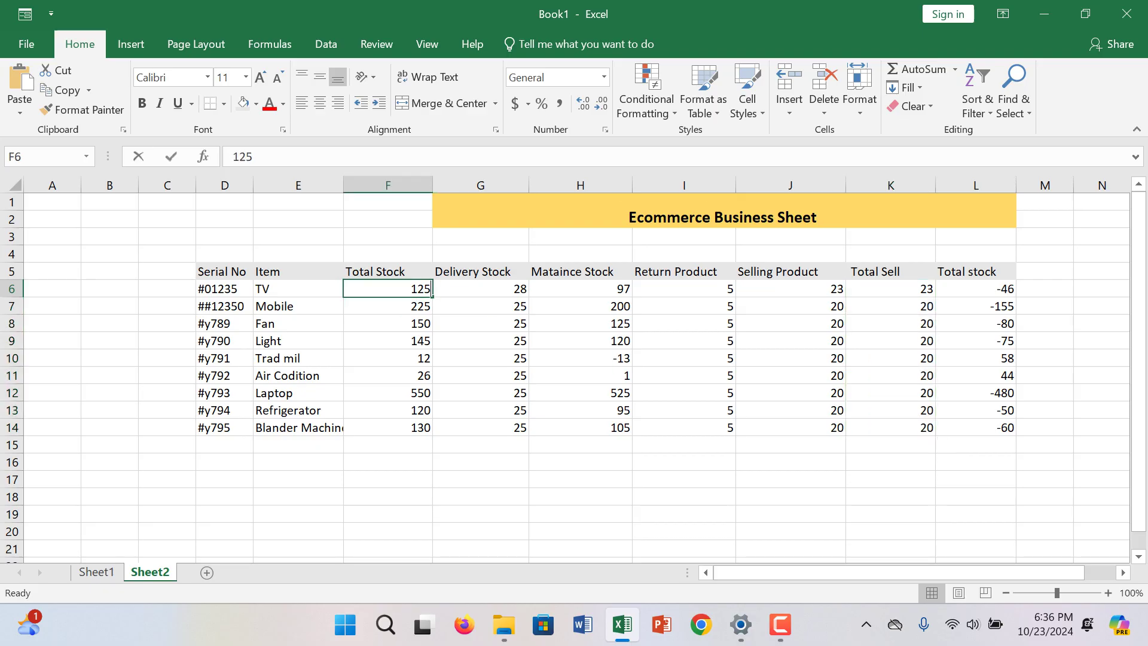
double_click(416, 289)
key("BackSpace")
type("7")
key("Return")
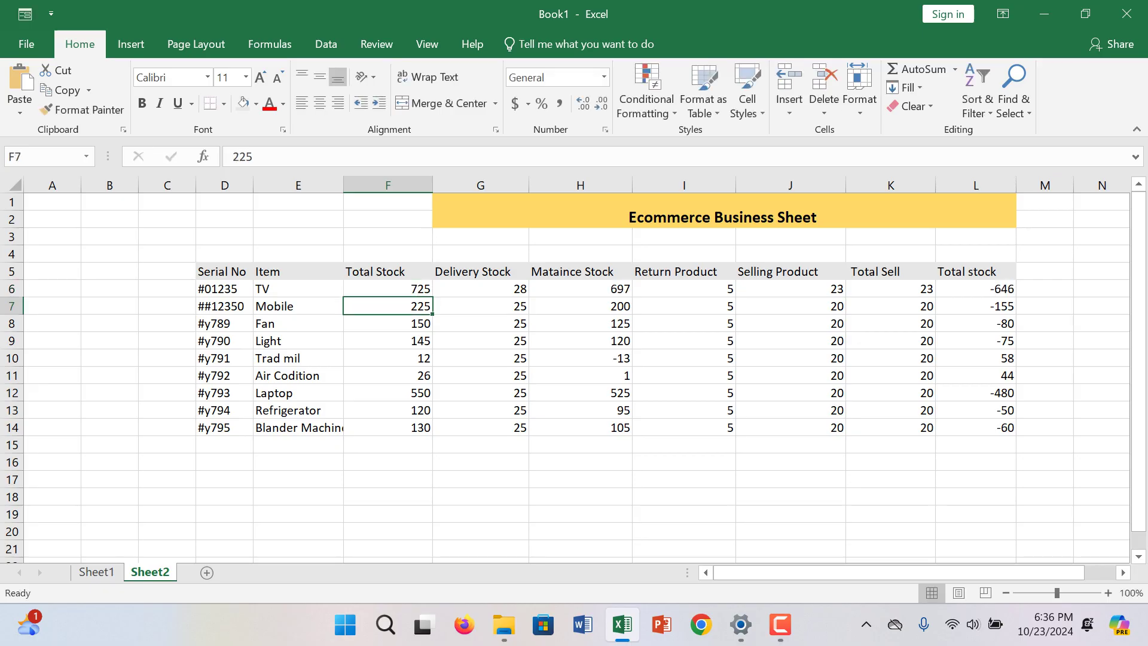
- Change the Mobile's Total Stock in F7 to 452
key("F2")
key("BackSpace")
key("BackSpace")
key("BackSpace")
type("452")
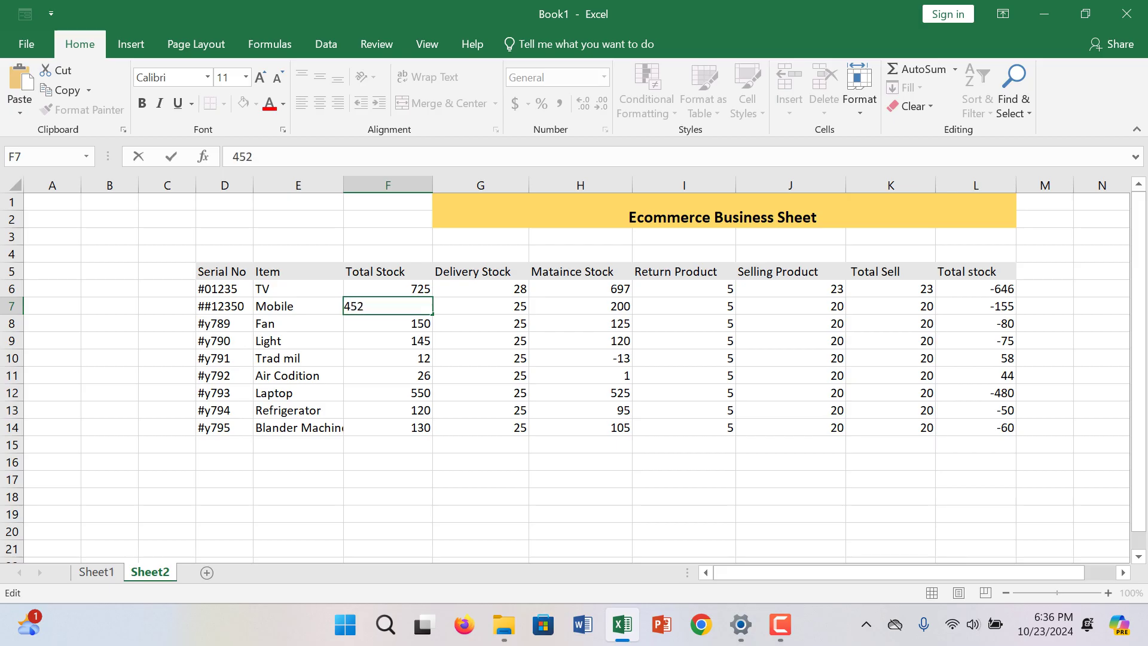
key("Return")
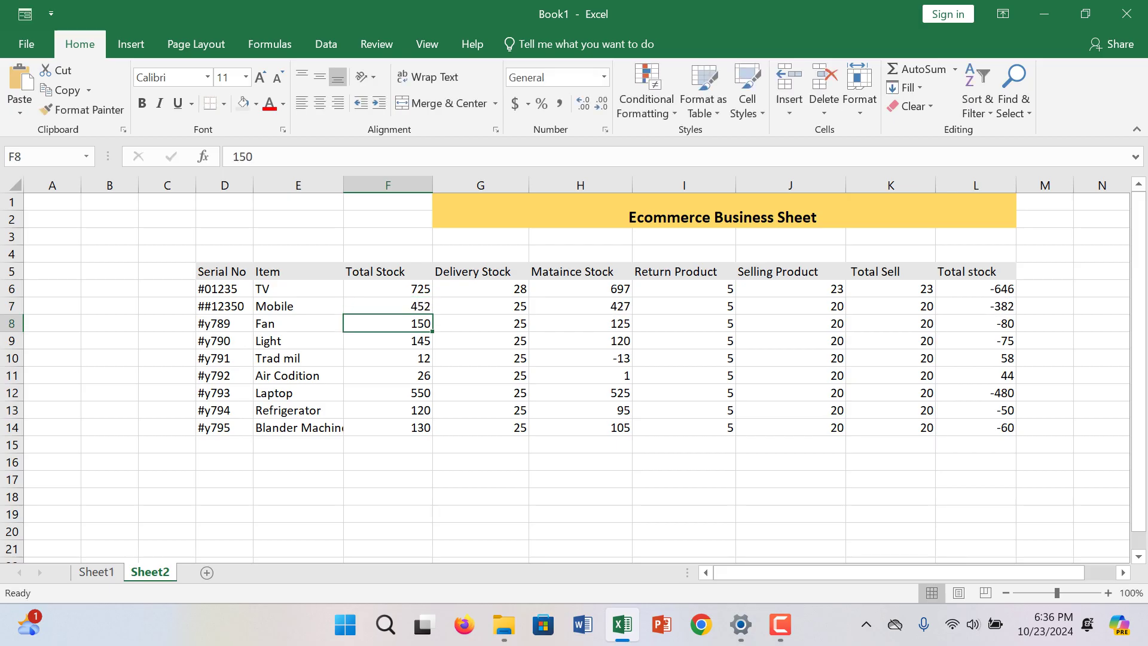
left_click(580, 358)
left_click(580, 411)
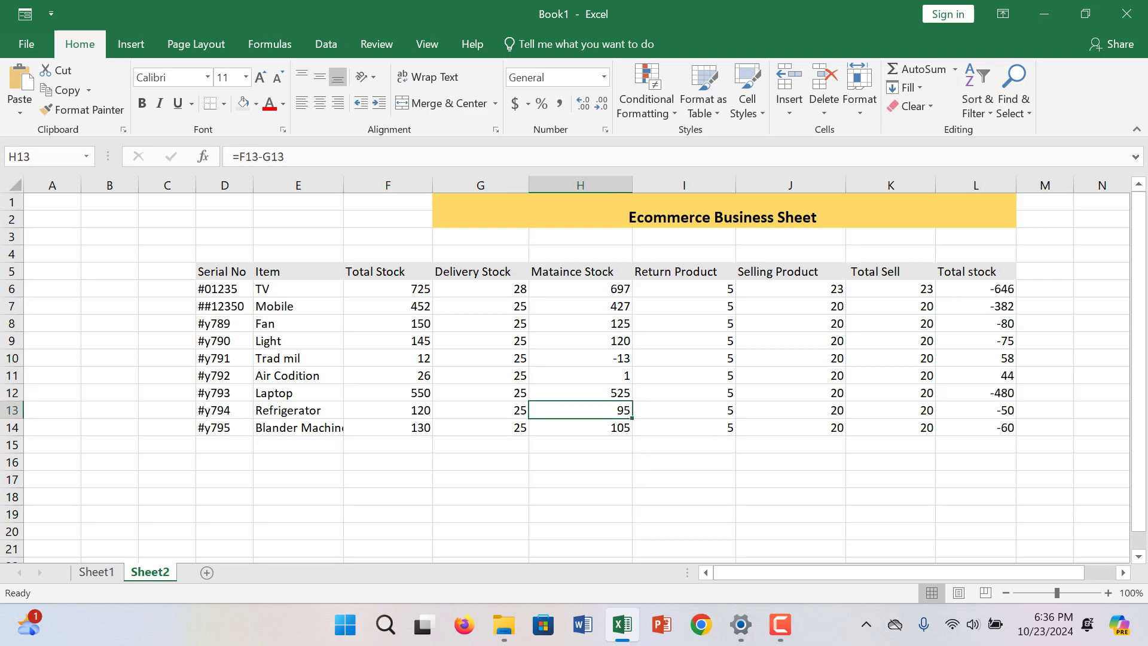
left_click(891, 393)
left_click(389, 358)
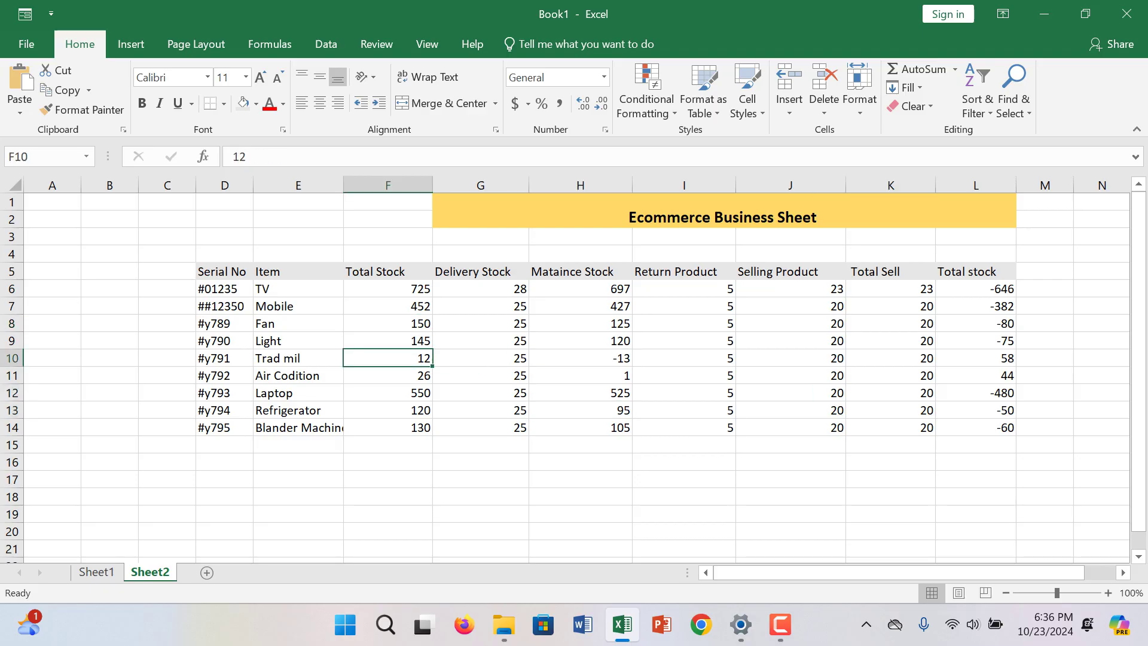
left_click(480, 428)
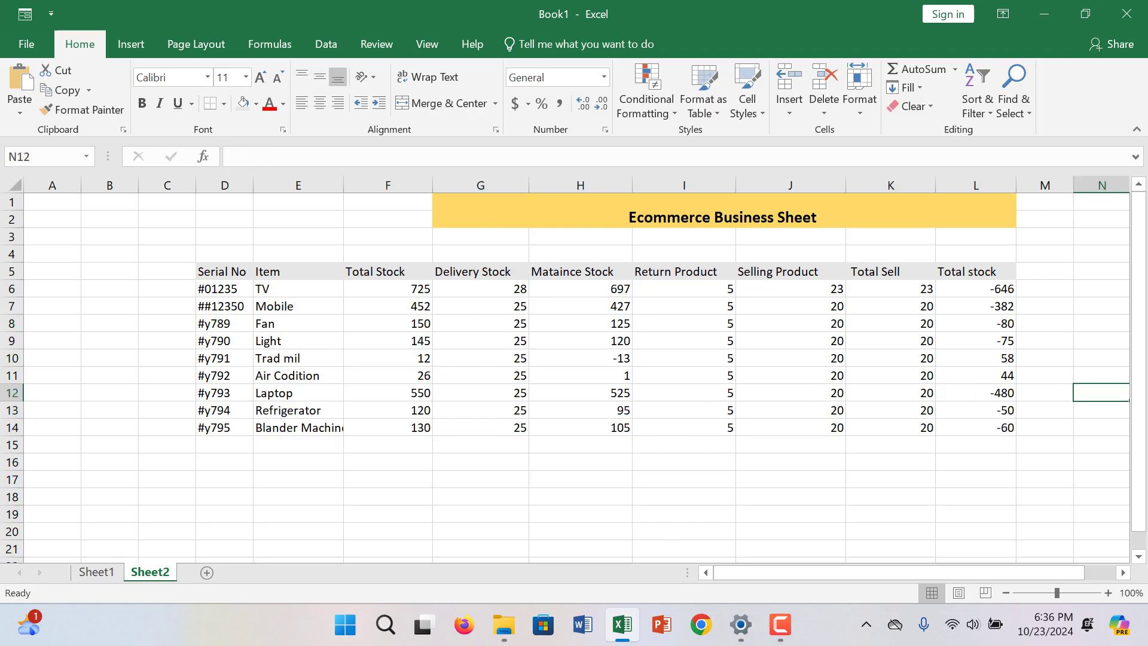
- Apply All Borders to the whole stock table, D5:L14, including its header row
left_click_drag(221, 271, 981, 429)
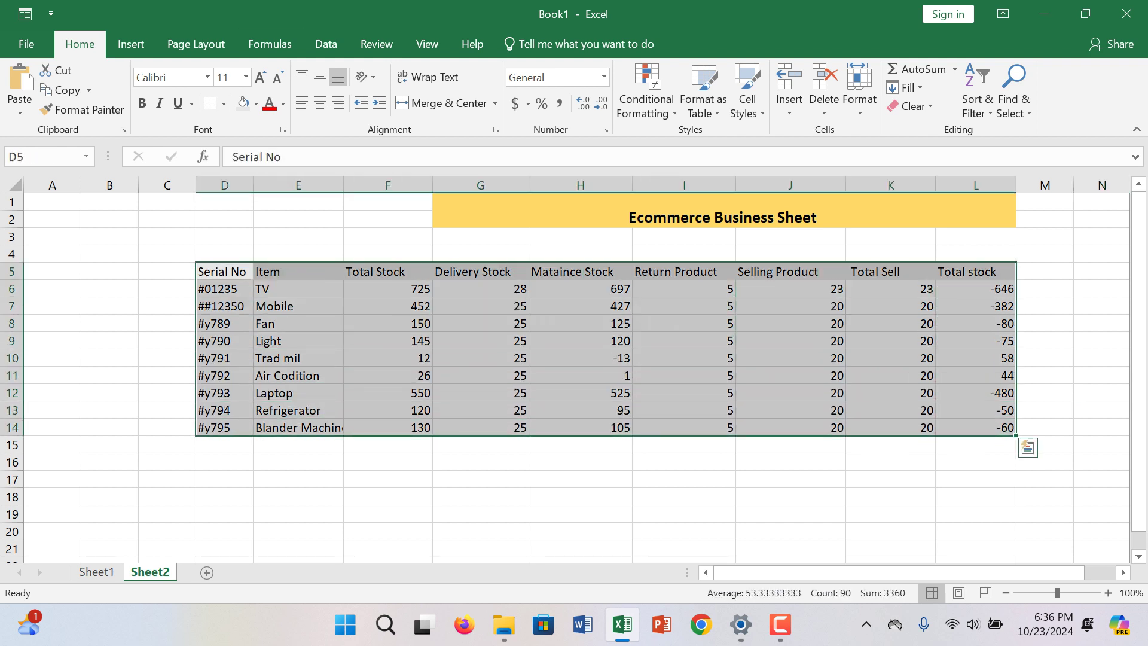
left_click(224, 103)
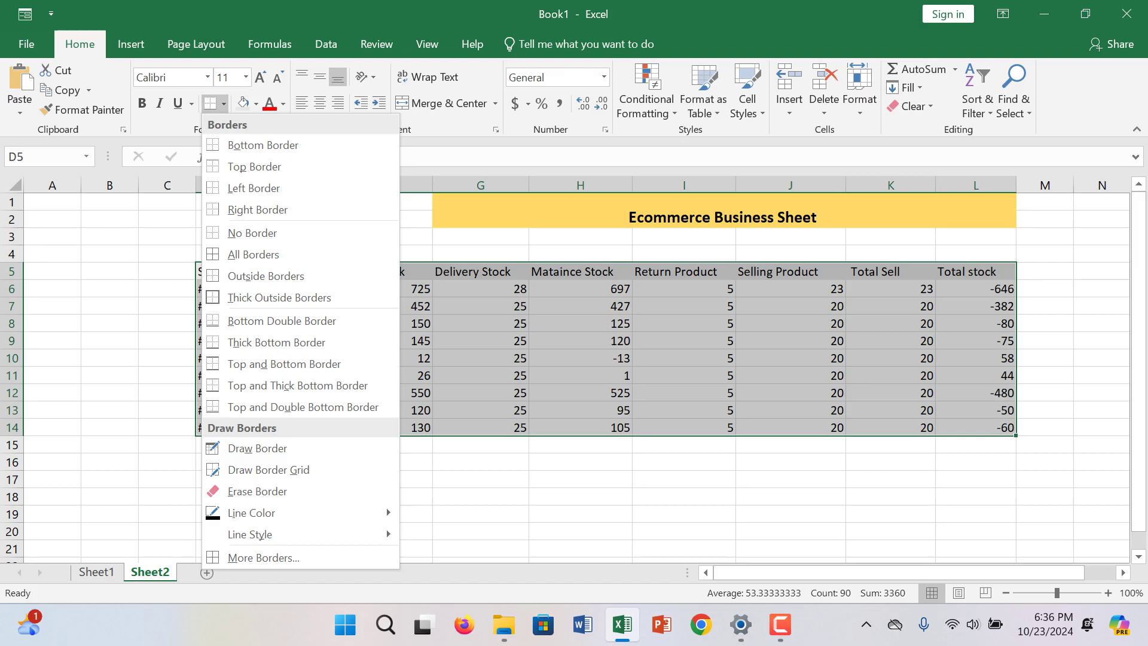
left_click(254, 254)
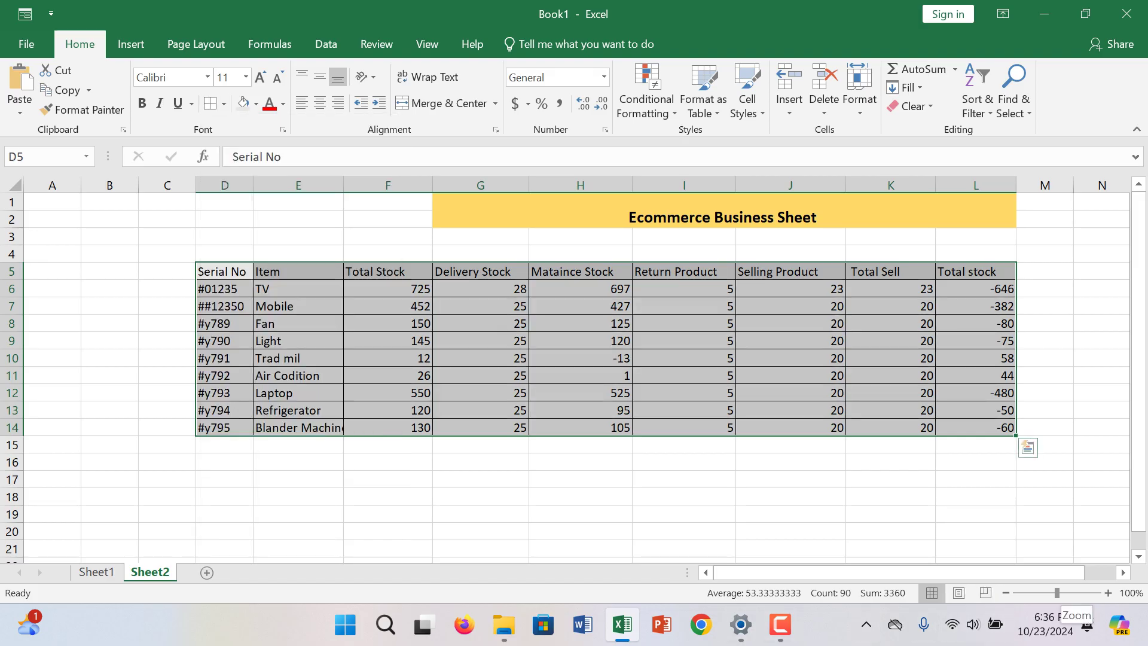
- Enlarge the sheet and review the Total stock formulas for the TV, Trad mil and Air Codition rows
left_click_drag(1057, 592, 1062, 592)
left_click_drag(947, 572, 981, 572)
left_click(1014, 281)
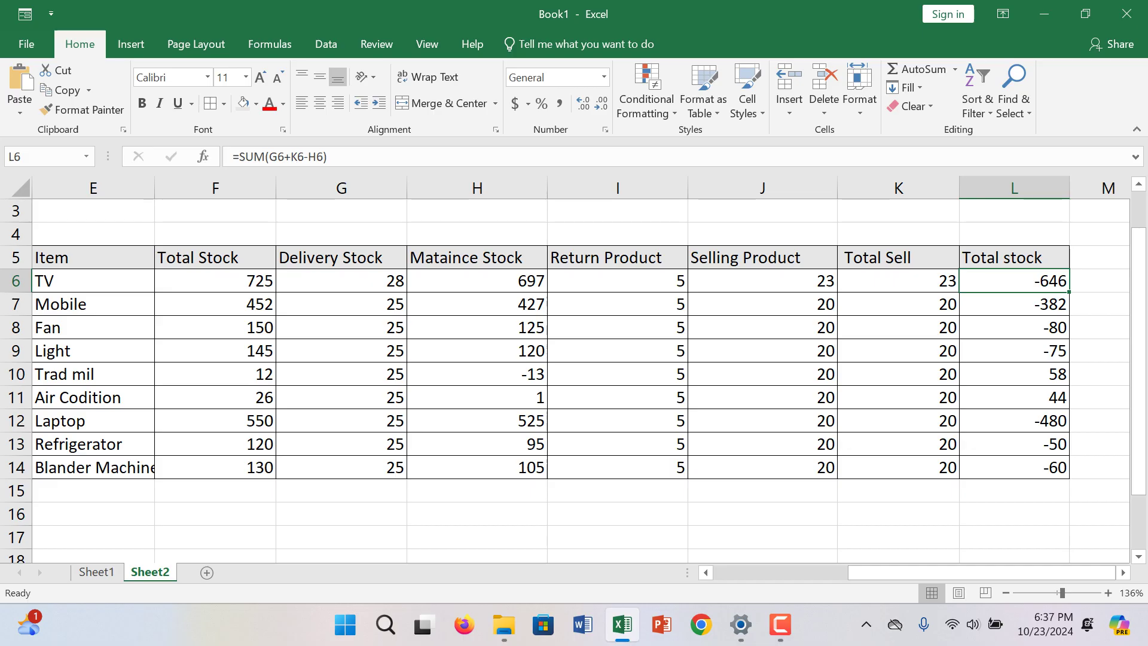
left_click(1014, 373)
left_click(1014, 397)
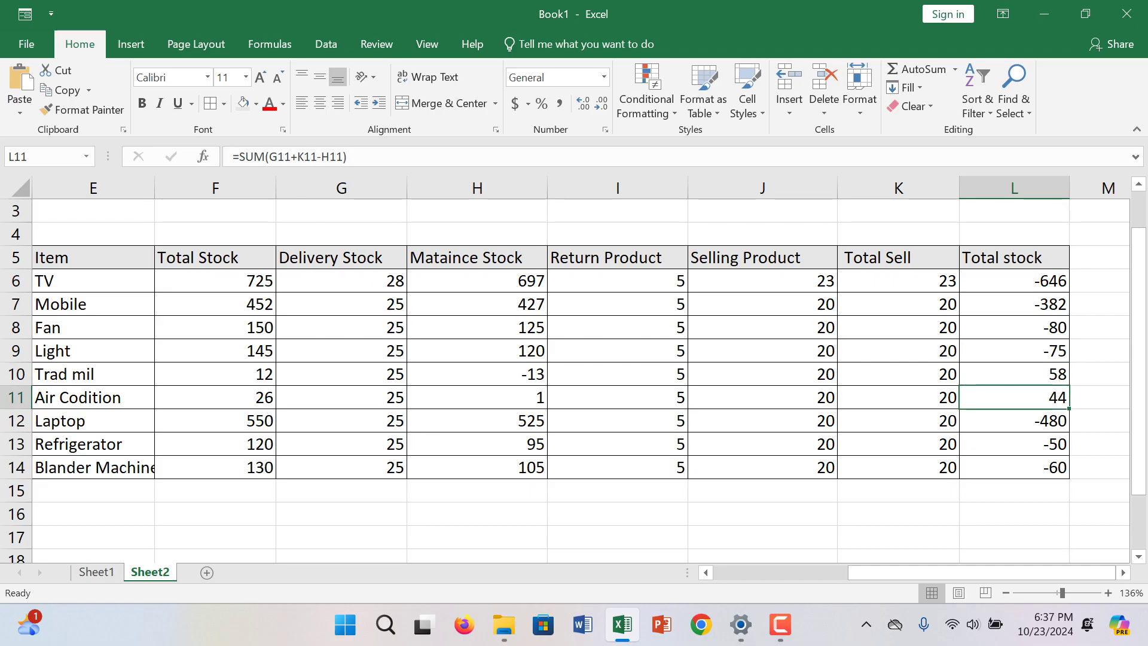
left_click_drag(904, 572, 892, 573)
left_click(1014, 373)
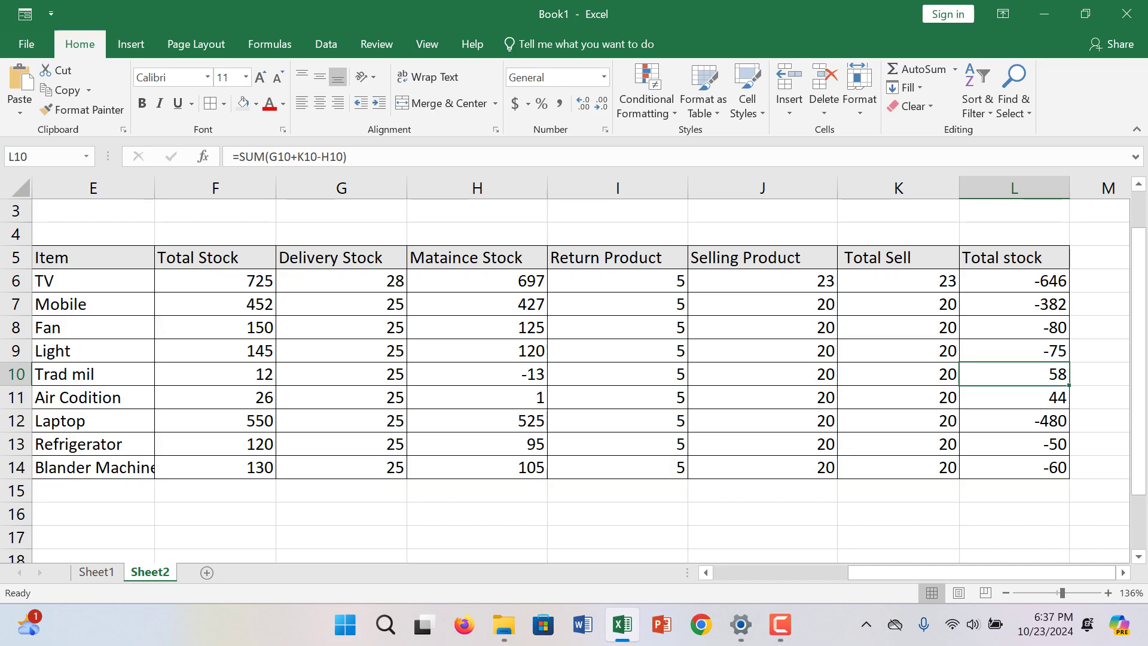